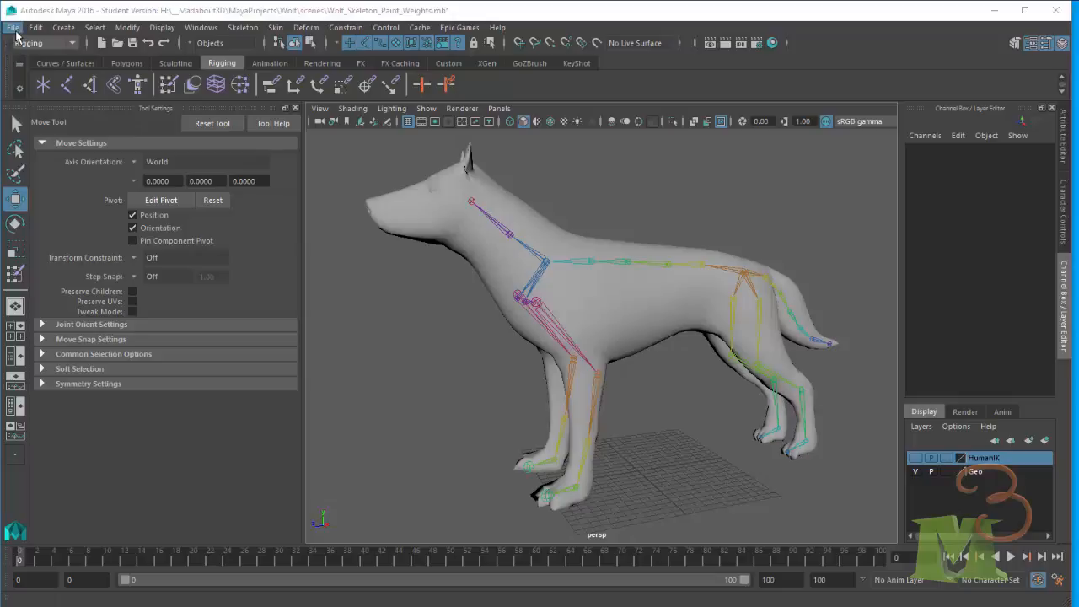
- Save the current wolf skeleton scene
{"action": "left_click", "coordinate": [13, 27]}
{"action": "left_click", "coordinate": [69, 99]}
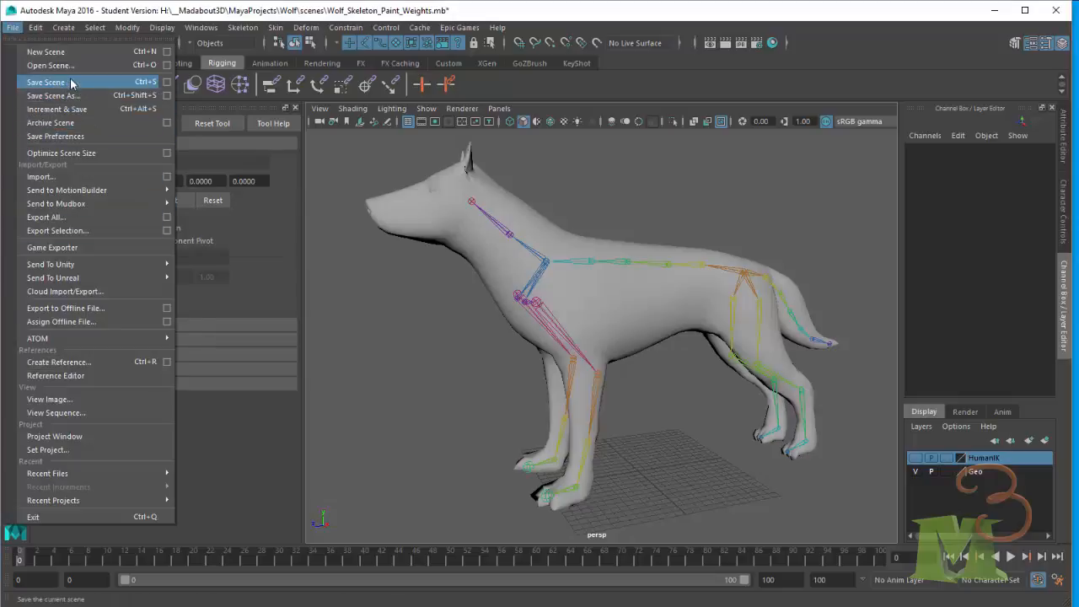
{"action": "left_click", "coordinate": [510, 312]}
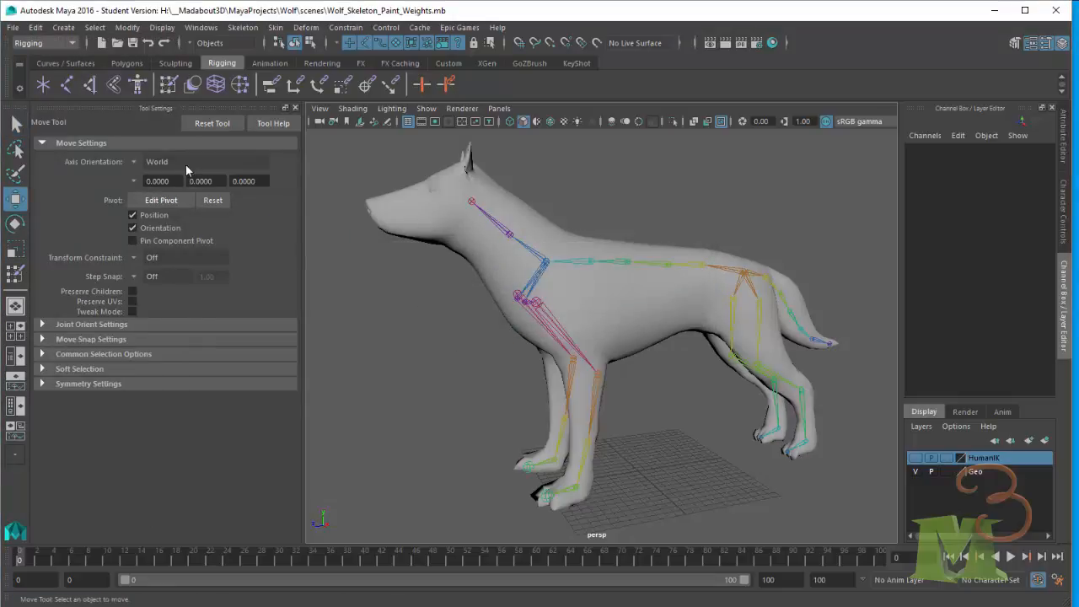
{"action": "left_click", "coordinate": [12, 27]}
{"action": "mouse_move", "coordinate": [82, 197]}
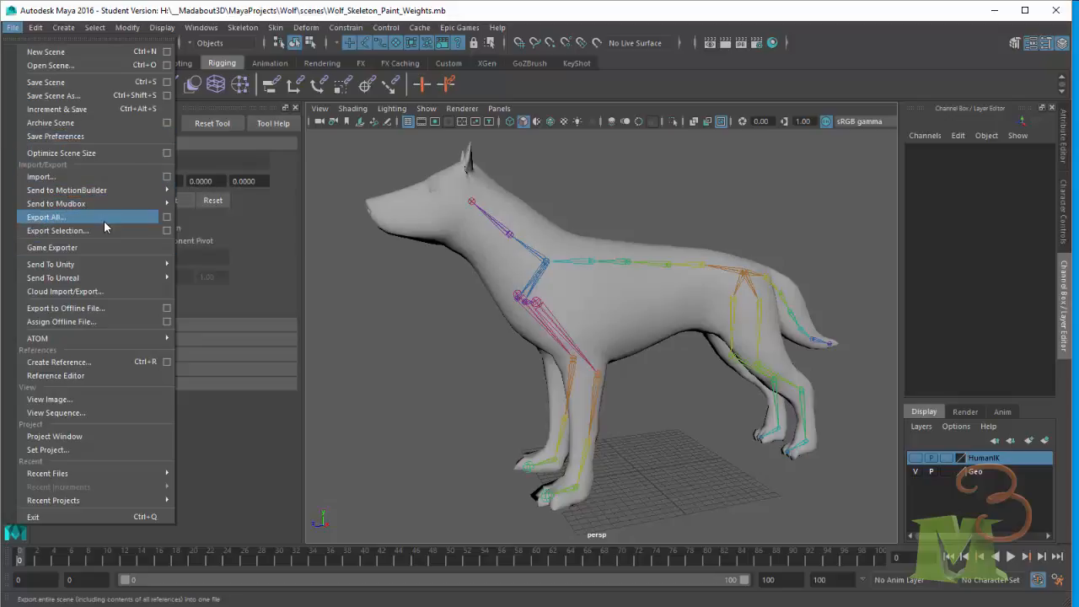
{"action": "left_click", "coordinate": [104, 217]}
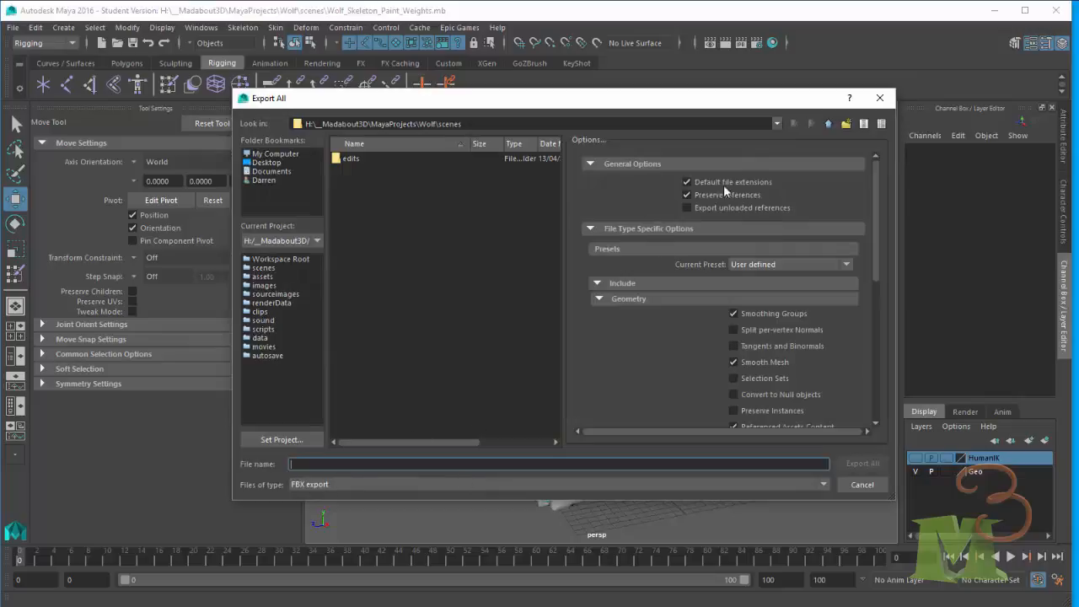
{"action": "left_click", "coordinate": [877, 100]}
- Enable Auto load for the fbxmaya.mll plug-in in the Plug-in Manager and close the manager
{"action": "left_click", "coordinate": [200, 27]}
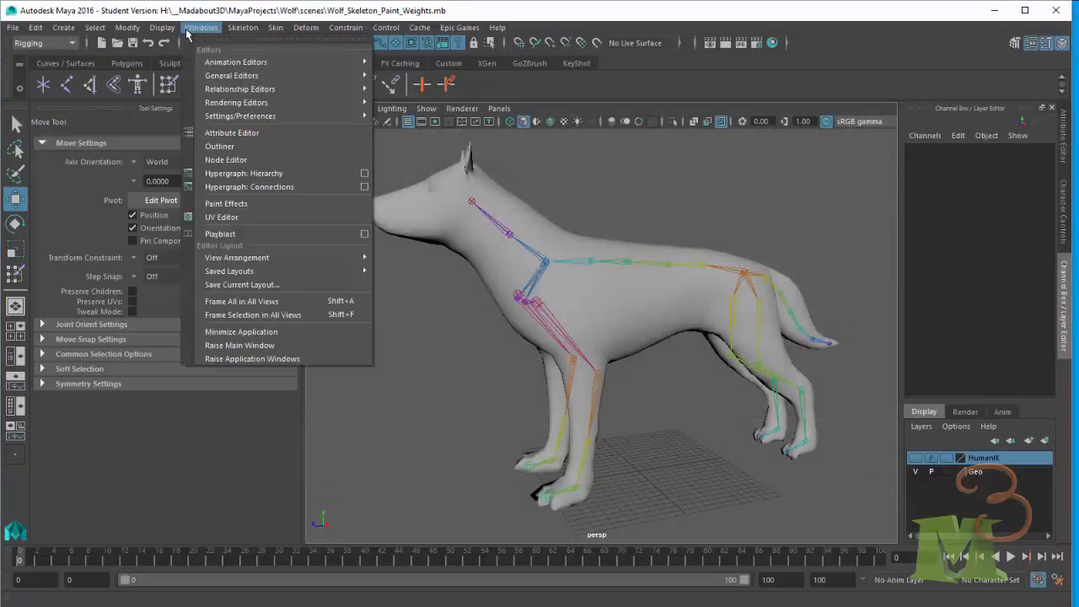
{"action": "mouse_move", "coordinate": [285, 116]}
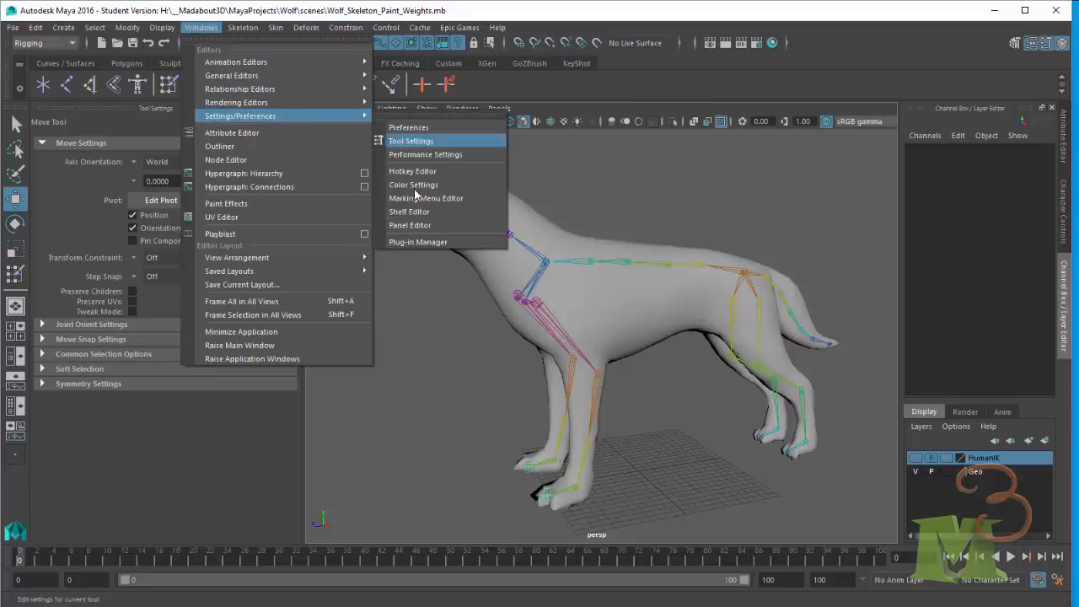
{"action": "left_click", "coordinate": [426, 243]}
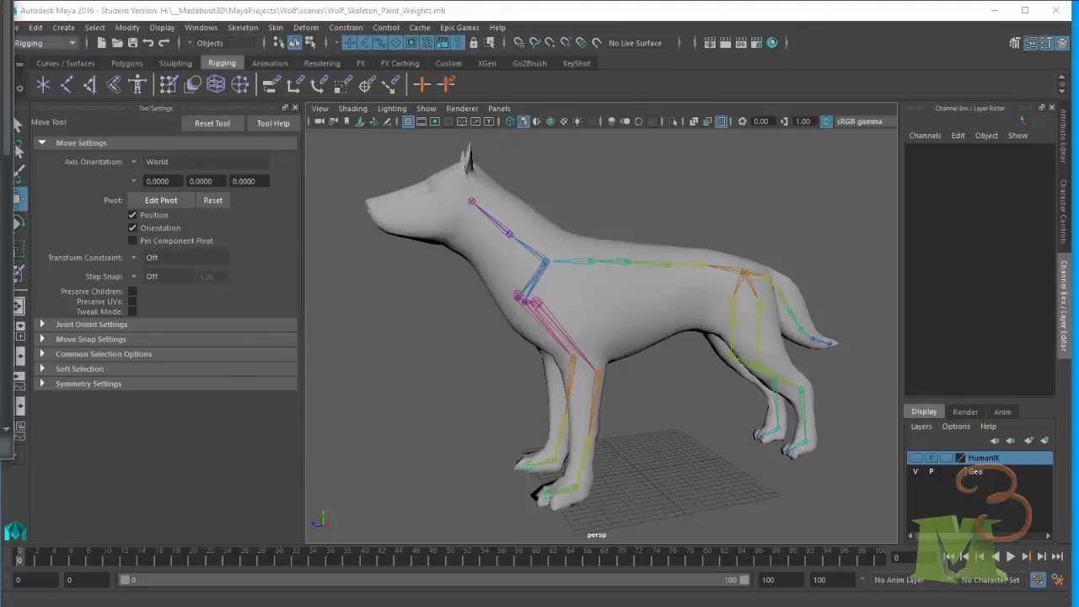
{"action": "scroll", "coordinate": [460, 276], "scroll_direction": "down", "scroll_amount": 20}
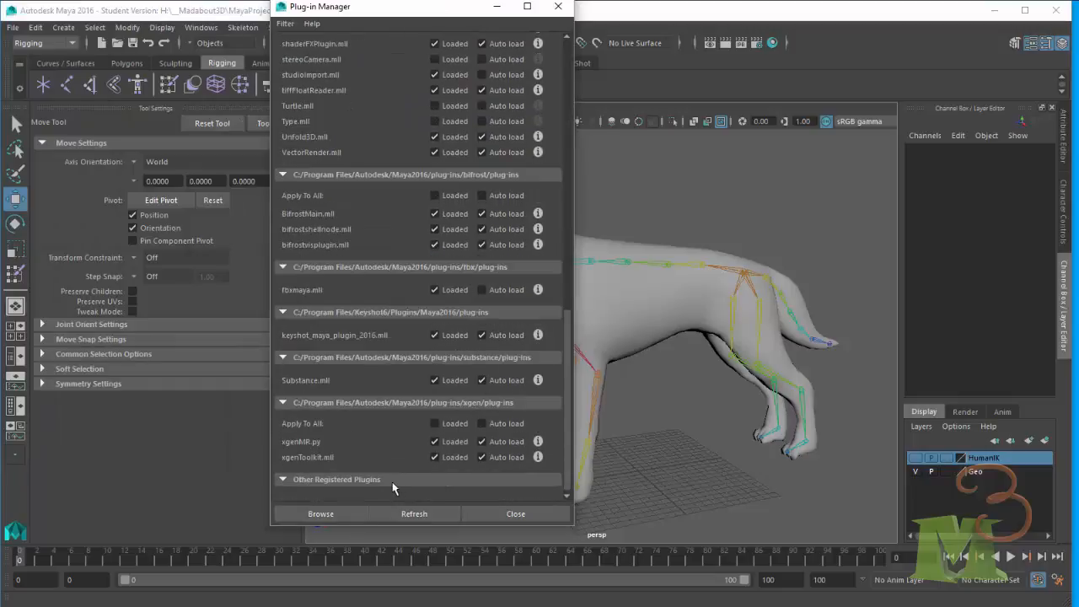
{"action": "scroll", "coordinate": [317, 394], "scroll_direction": "up", "scroll_amount": 7}
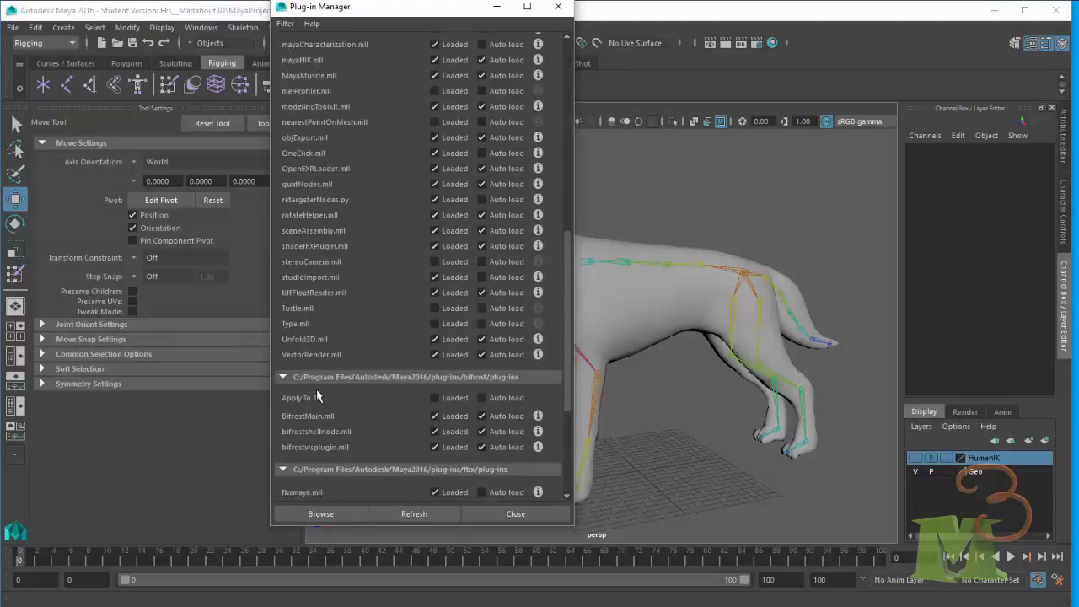
{"action": "scroll", "coordinate": [317, 392], "scroll_direction": "up", "scroll_amount": 2}
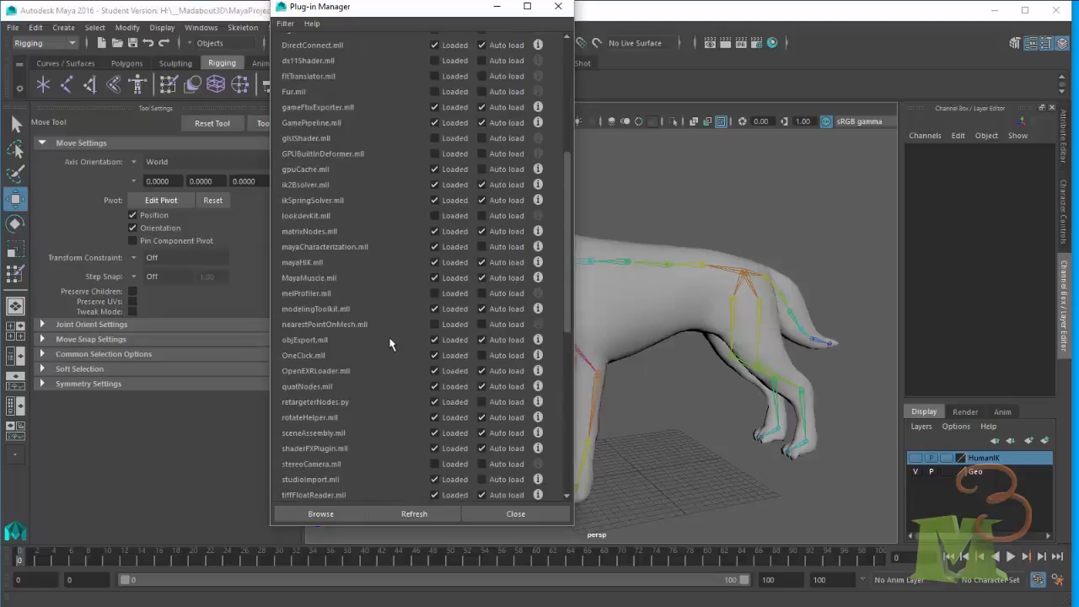
{"action": "scroll", "coordinate": [390, 343], "scroll_direction": "down", "scroll_amount": 6}
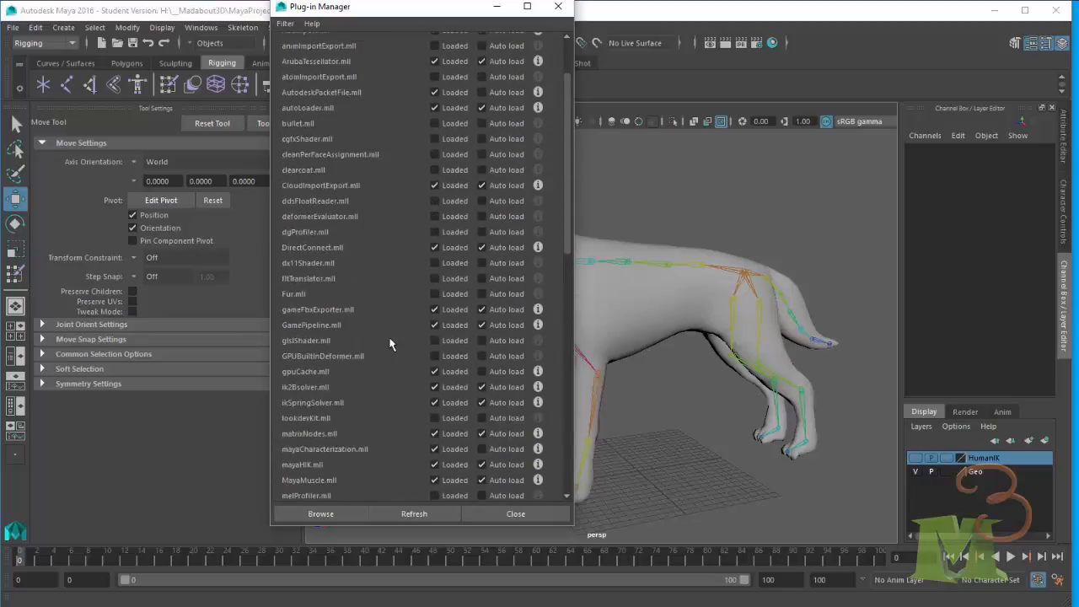
{"action": "scroll", "coordinate": [391, 342], "scroll_direction": "down", "scroll_amount": 4}
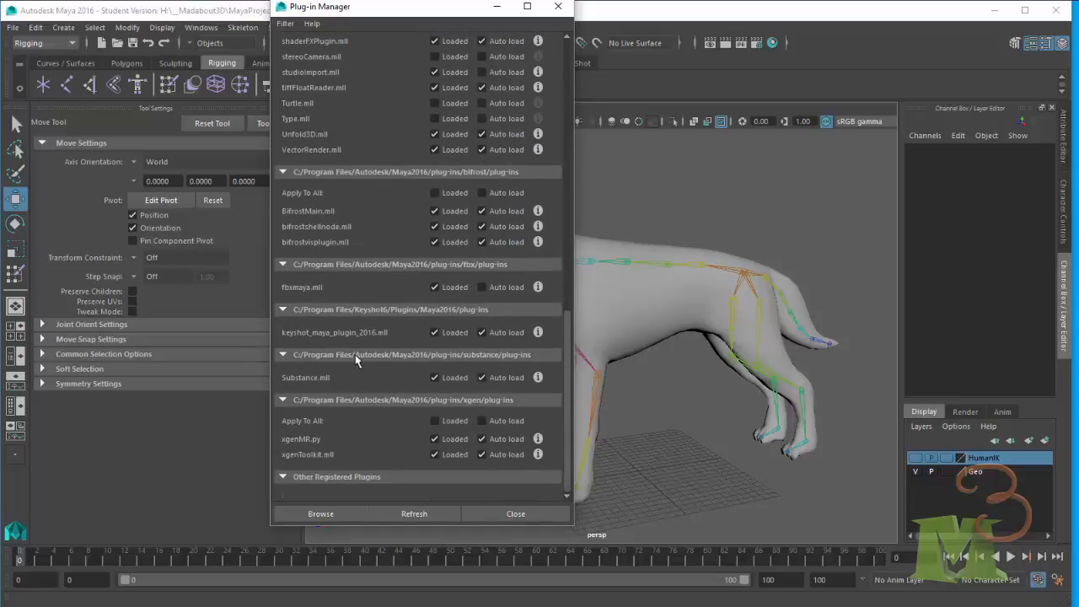
{"action": "scroll", "coordinate": [355, 354], "scroll_direction": "up", "scroll_amount": 3}
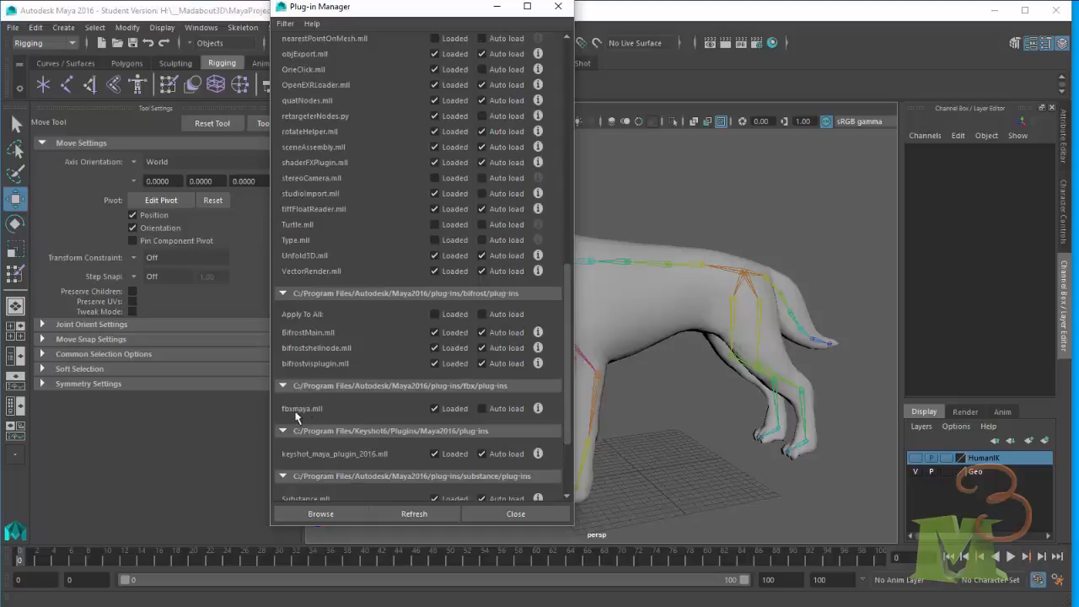
{"action": "left_click", "coordinate": [481, 409]}
{"action": "left_click", "coordinate": [519, 514]}
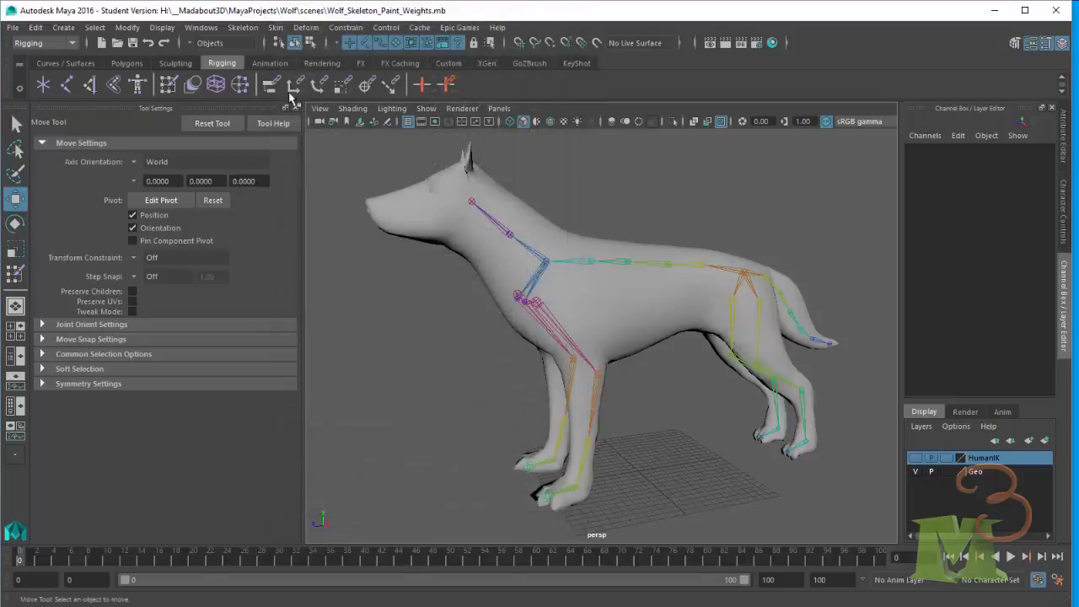
- Export the whole scene as an FBX file named WolfAssets in the project's assets folder
{"action": "left_click", "coordinate": [13, 27]}
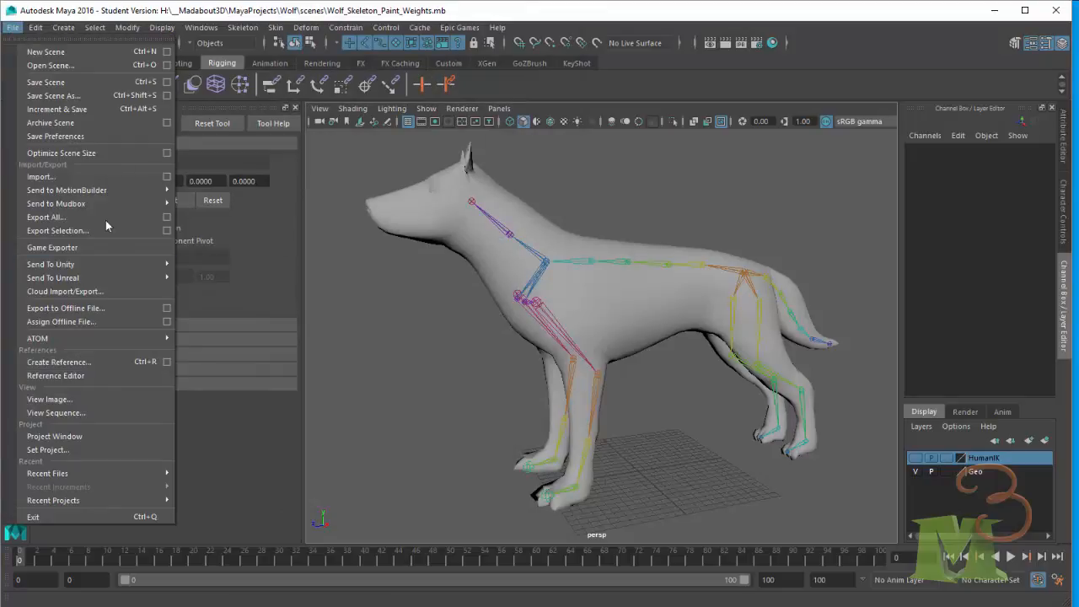
{"action": "left_click", "coordinate": [101, 217]}
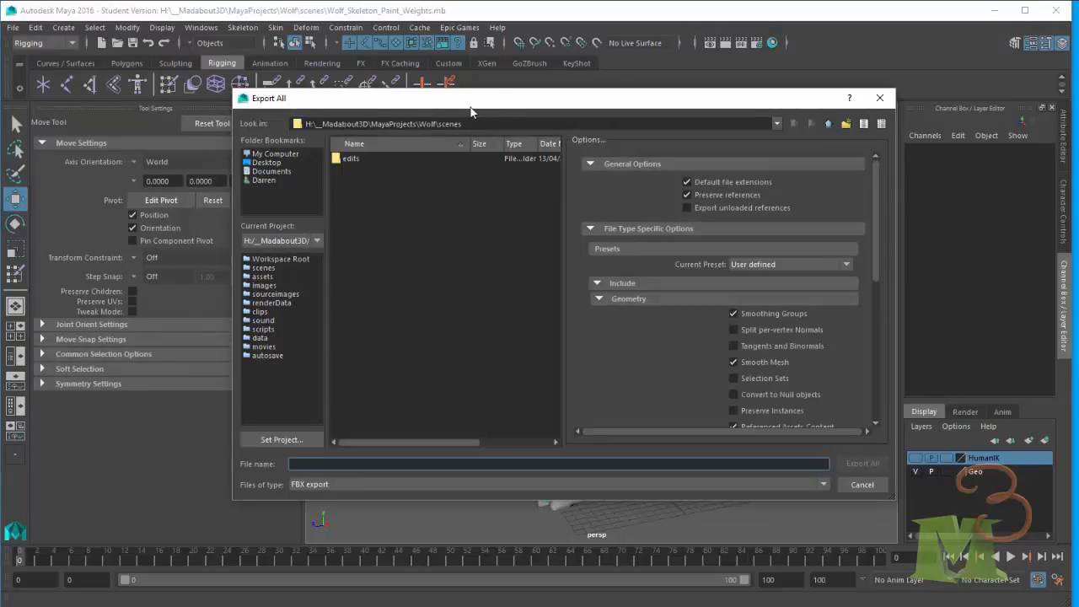
{"action": "left_click", "coordinate": [263, 278]}
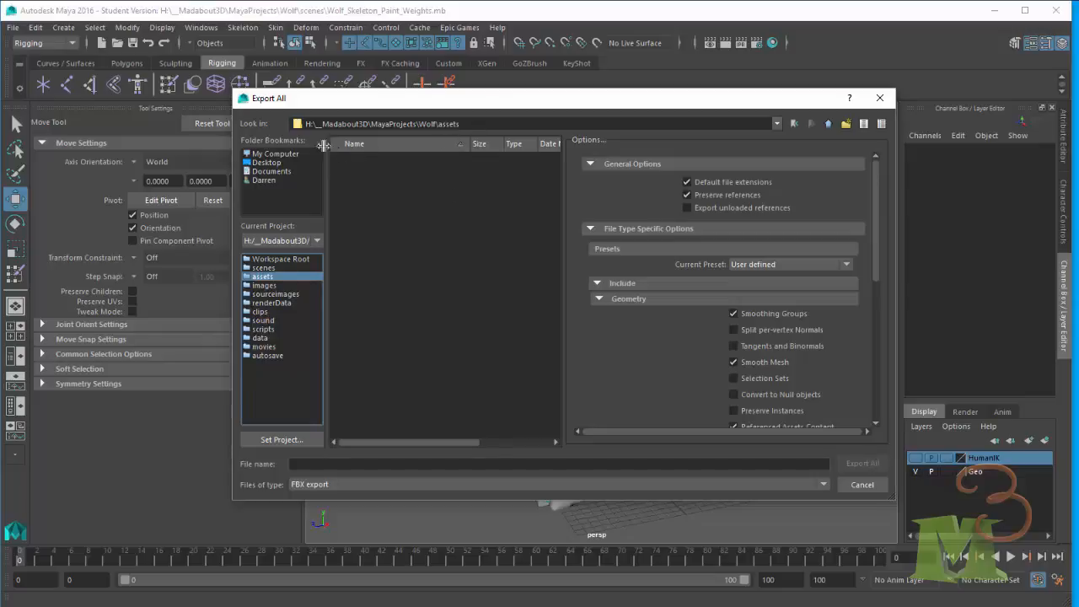
{"action": "left_click", "coordinate": [317, 464]}
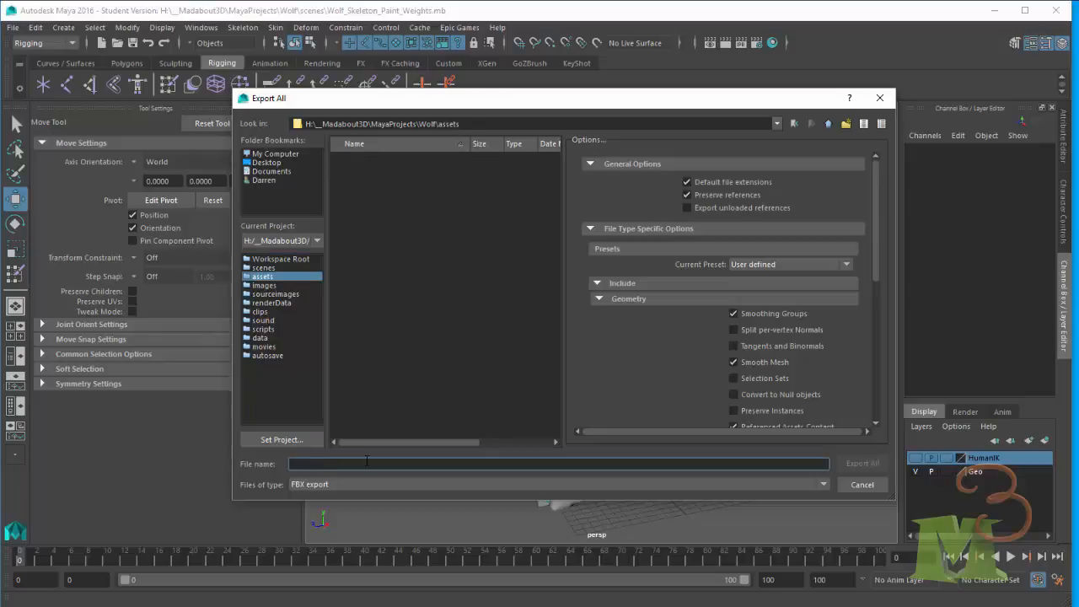
{"action": "type", "text": "WolfA"}
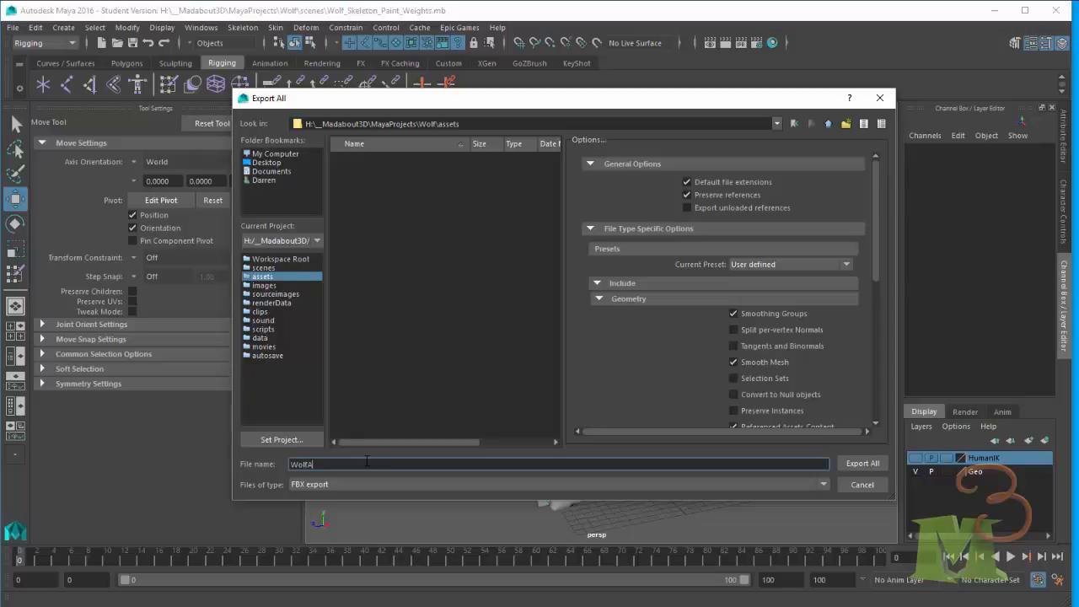
{"action": "type", "text": "ssets"}
{"action": "key", "text": "Return"}
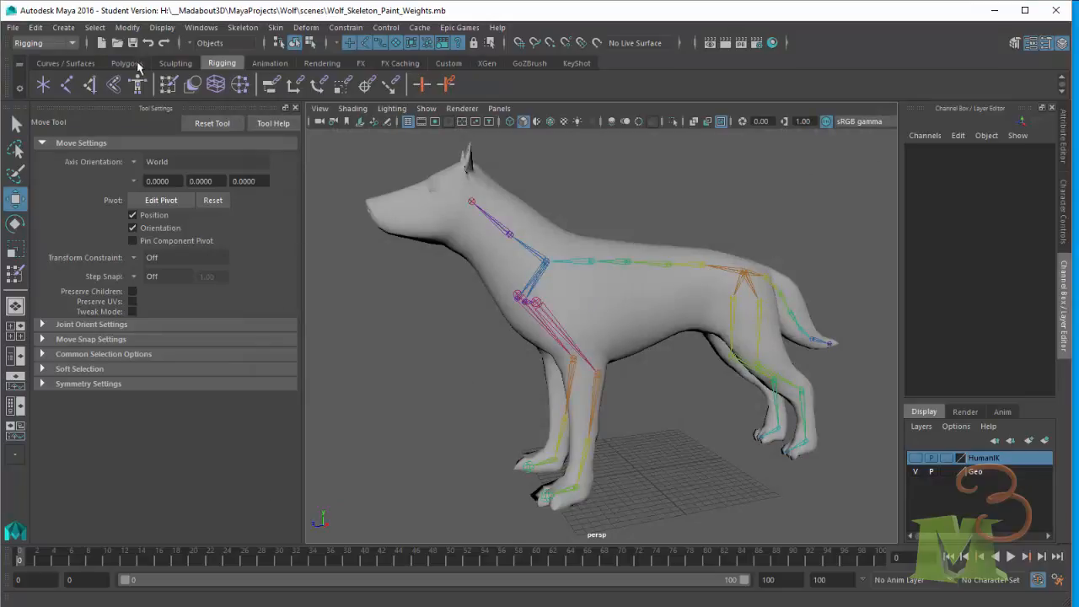
- Send the entire scene to MotionBuilder as a new scene
{"action": "left_click", "coordinate": [12, 27]}
{"action": "mouse_move", "coordinate": [97, 193]}
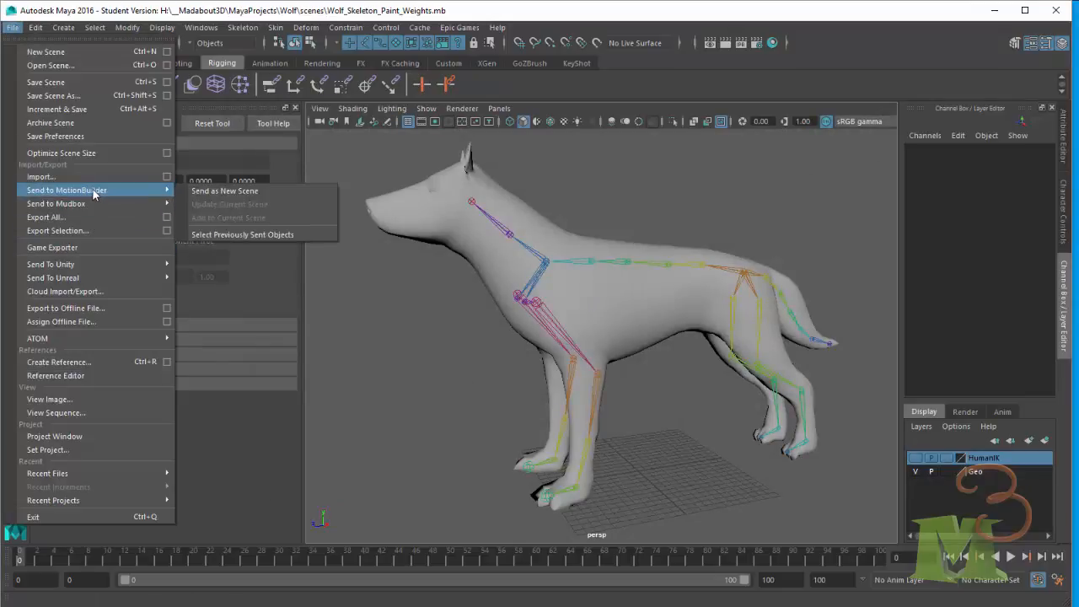
{"action": "left_click", "coordinate": [260, 192]}
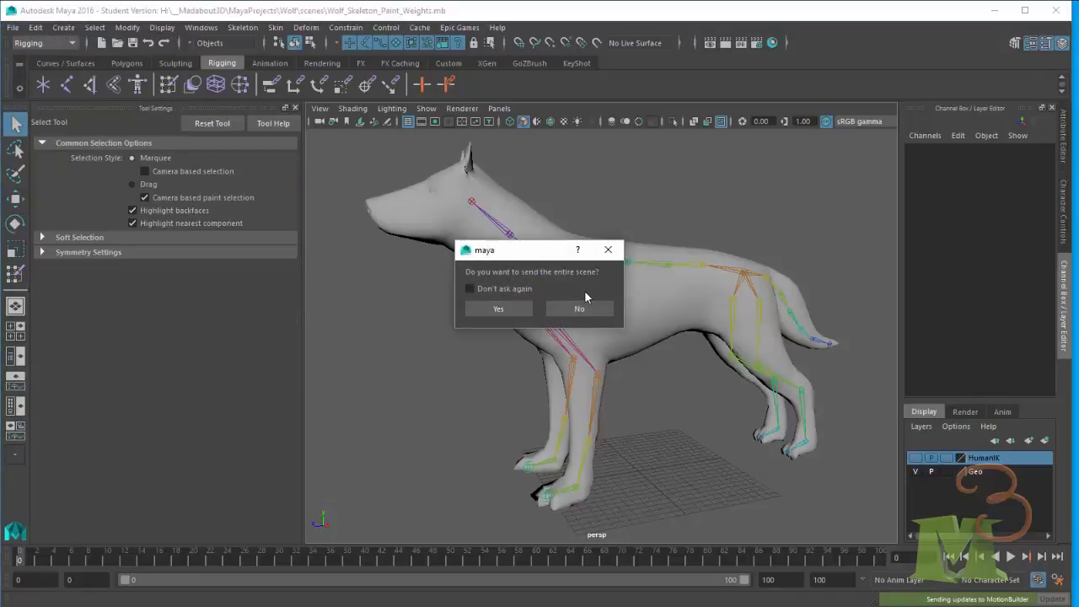
{"action": "left_click", "coordinate": [498, 308]}
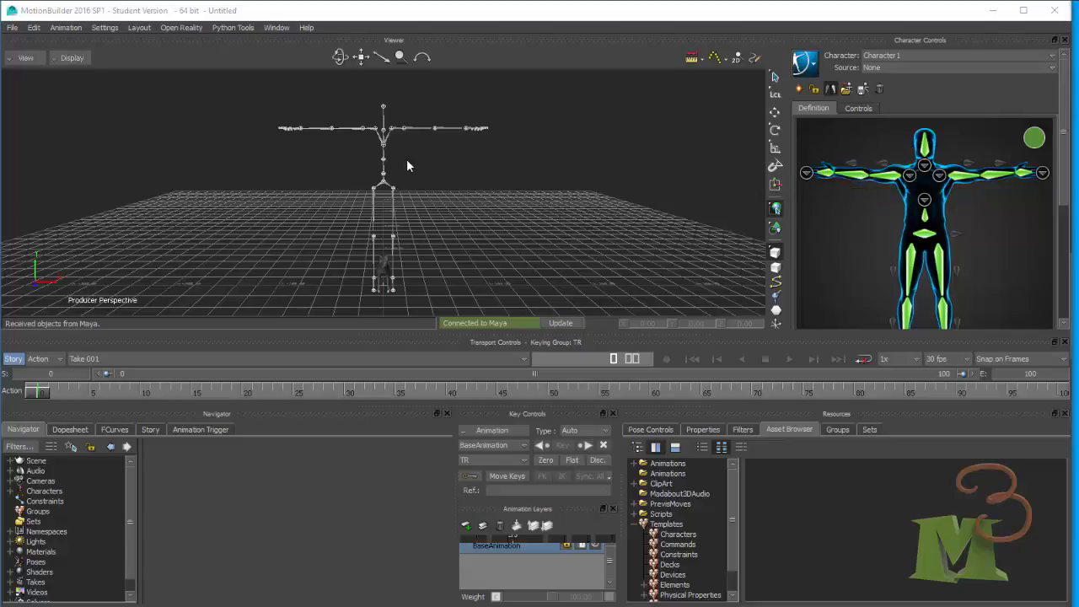
- Return to Maya, show a widened Outliner beside the perspective view and close the Tool Settings
{"action": "left_click", "coordinate": [994, 11]}
{"action": "left_click", "coordinate": [547, 174]}
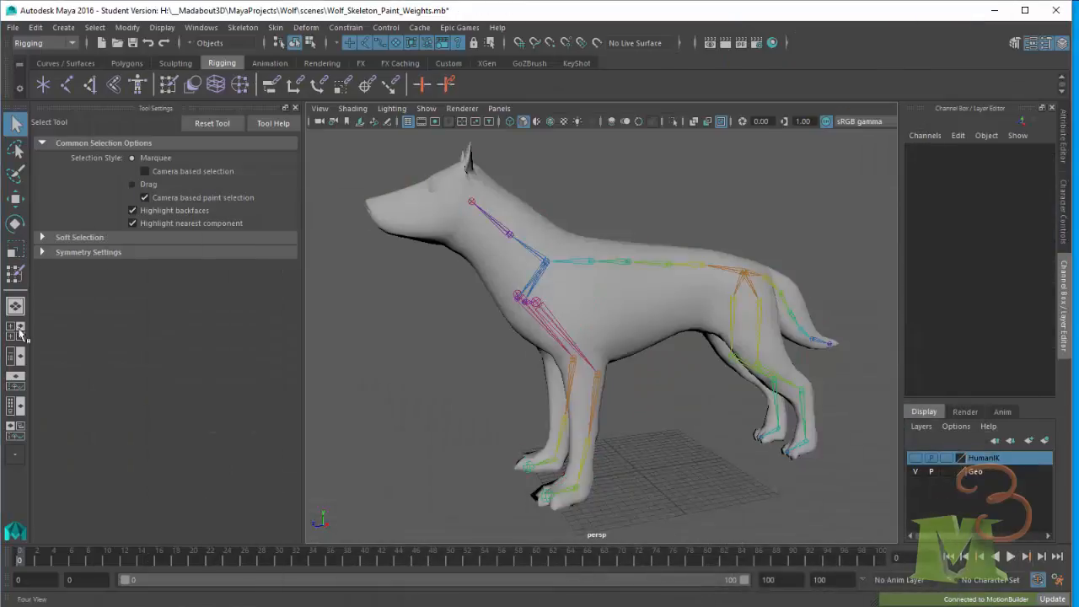
{"action": "left_click", "coordinate": [16, 356]}
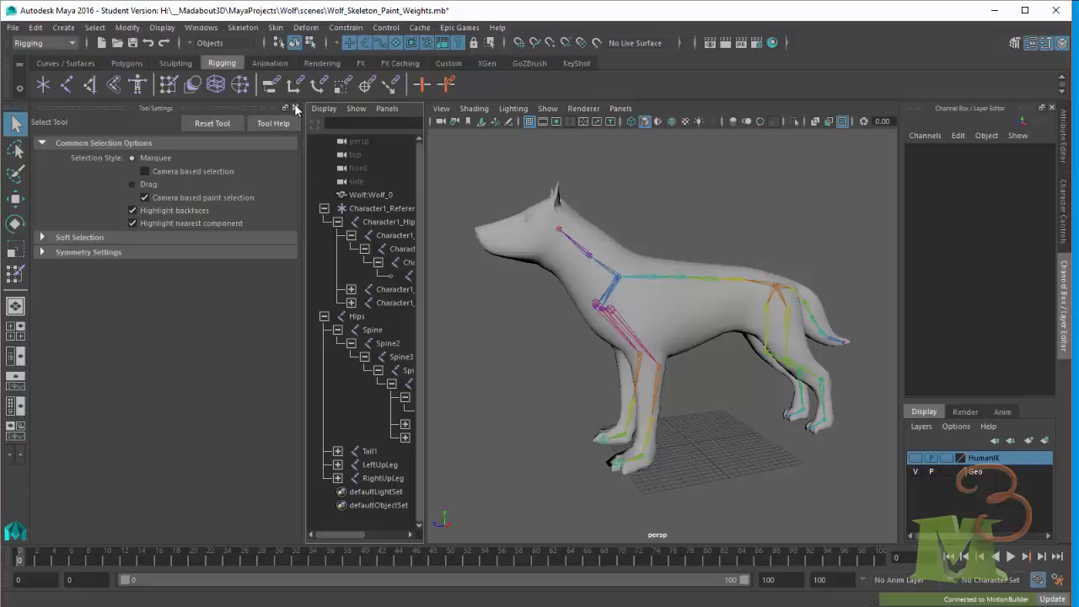
{"action": "left_click", "coordinate": [296, 108]}
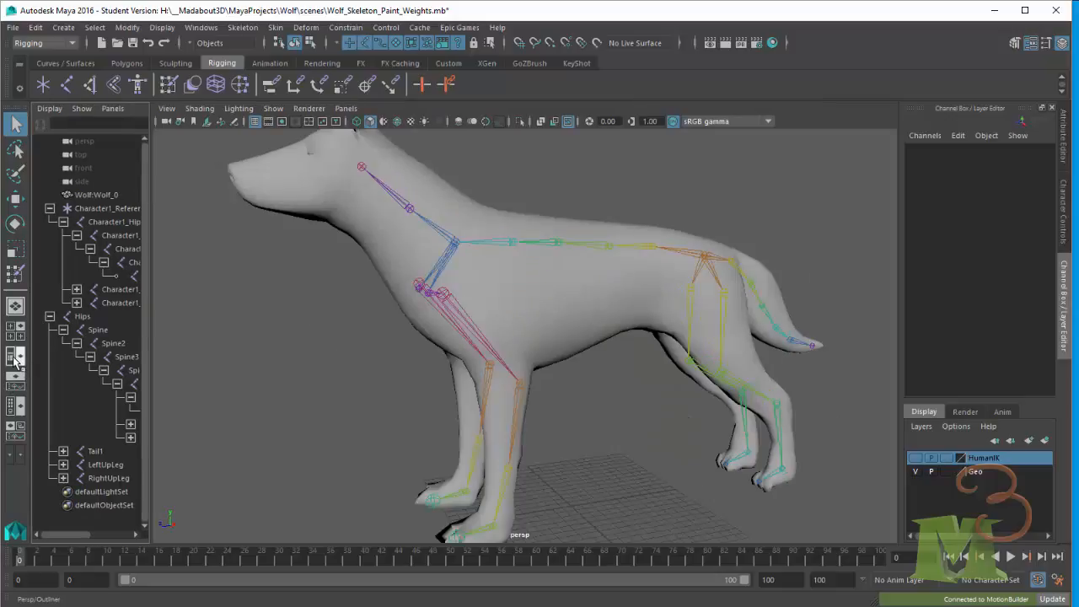
{"action": "left_click_drag", "start_coordinate": [153, 337], "coordinate": [286, 337]}
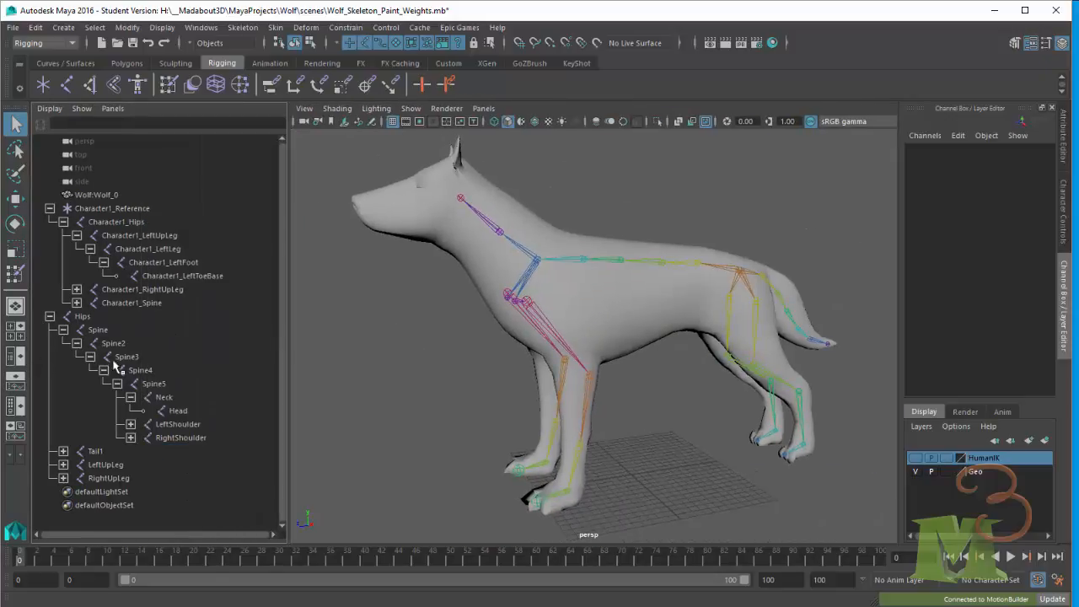
- Delete the Character1_Reference hierarchy from the scene, keeping the wolf's Hips skeleton
{"action": "left_click", "coordinate": [108, 210]}
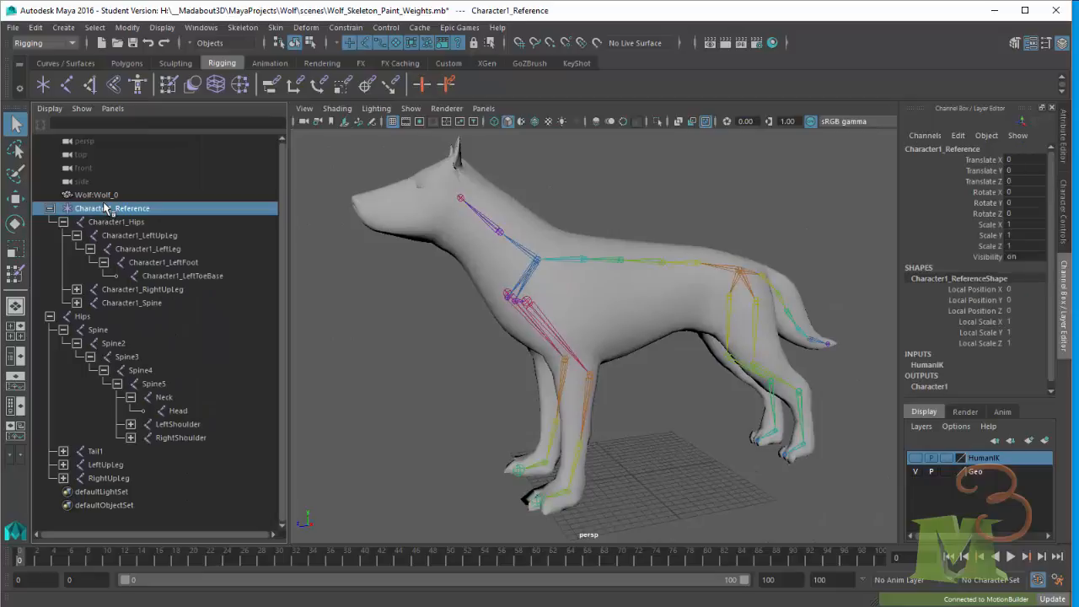
{"action": "left_click", "coordinate": [82, 318]}
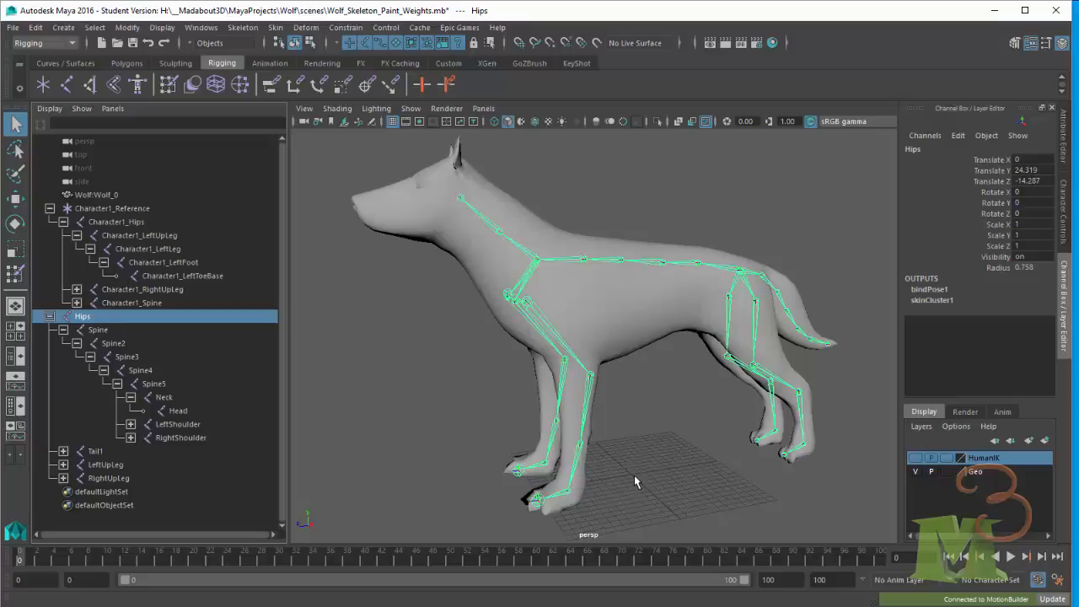
{"action": "left_click", "coordinate": [112, 210]}
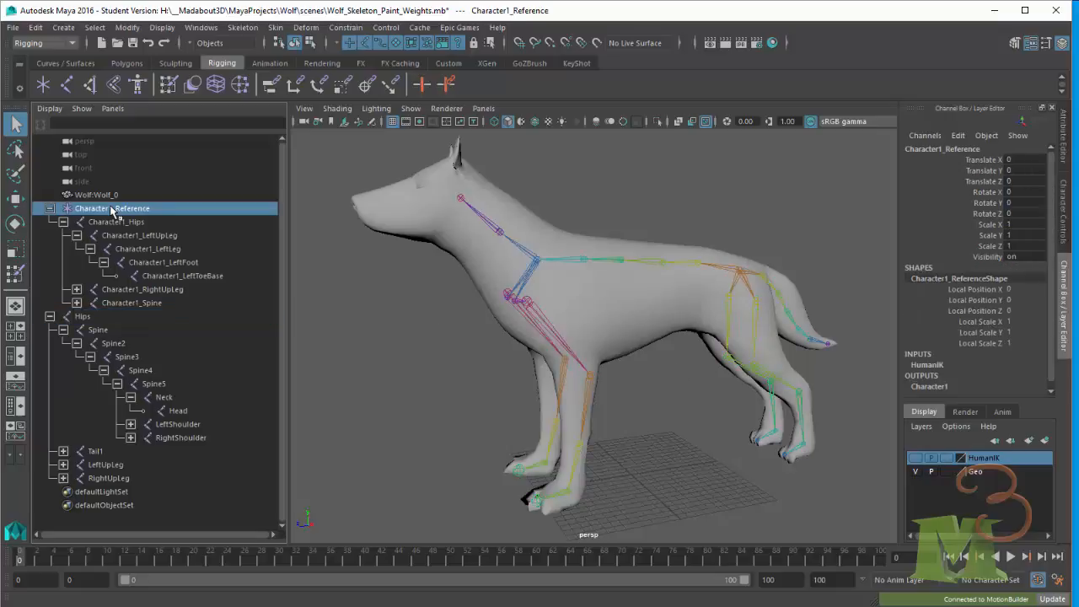
{"action": "key", "text": "Delete"}
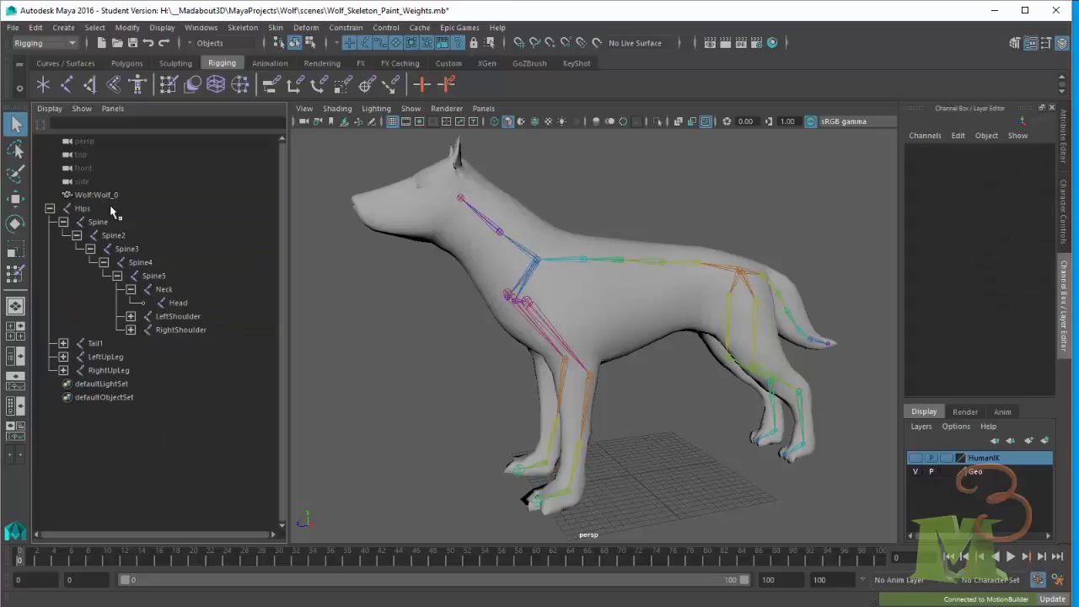
{"action": "left_click", "coordinate": [651, 479]}
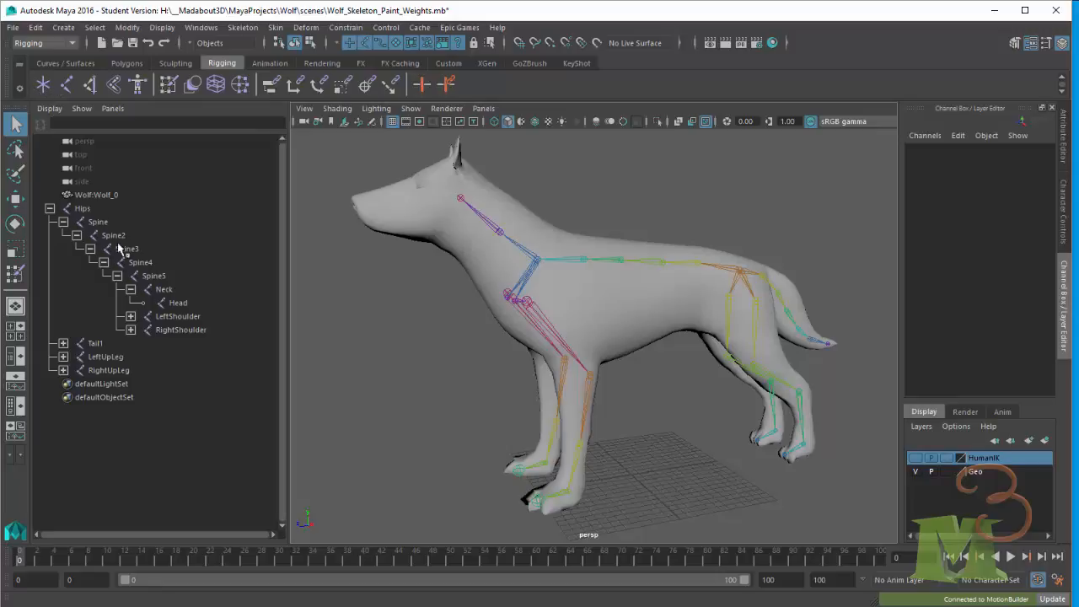
- Group the wolf's Hips joint hierarchy
{"action": "left_click", "coordinate": [83, 209]}
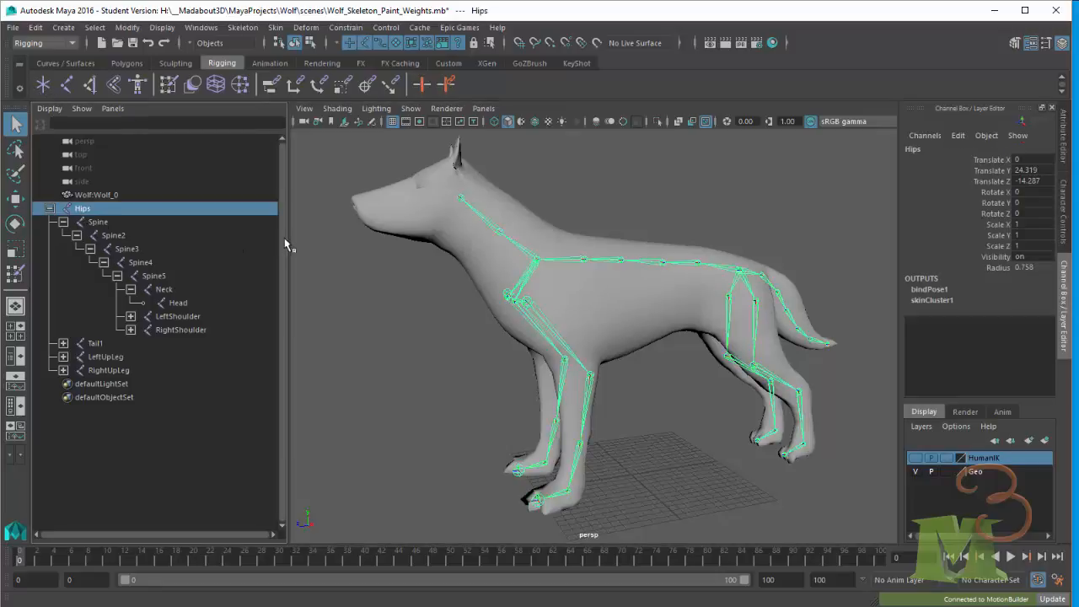
{"action": "left_click", "coordinate": [36, 27]}
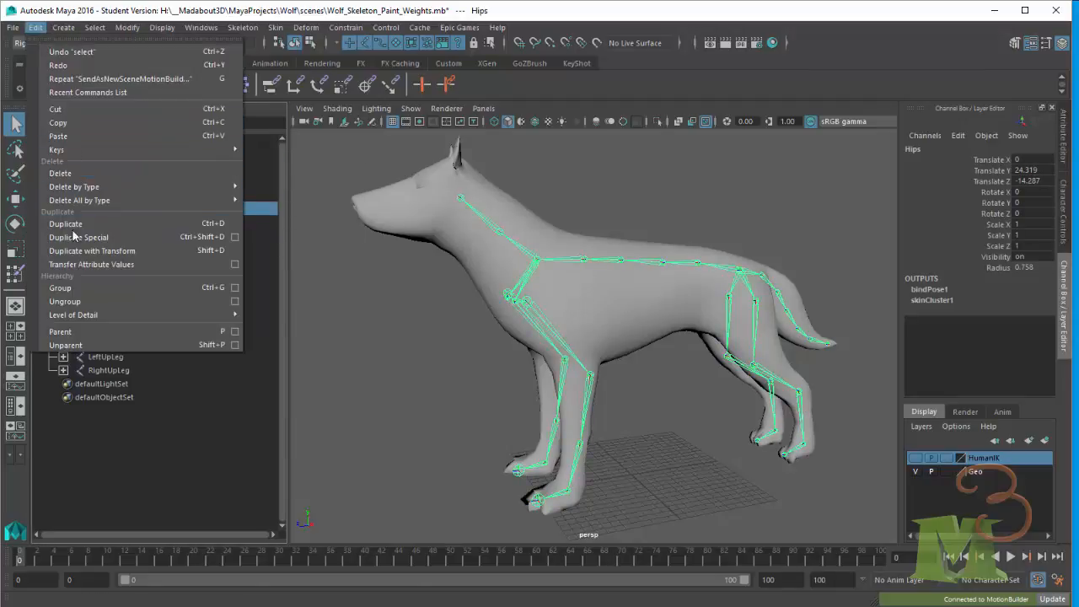
{"action": "left_click", "coordinate": [84, 290]}
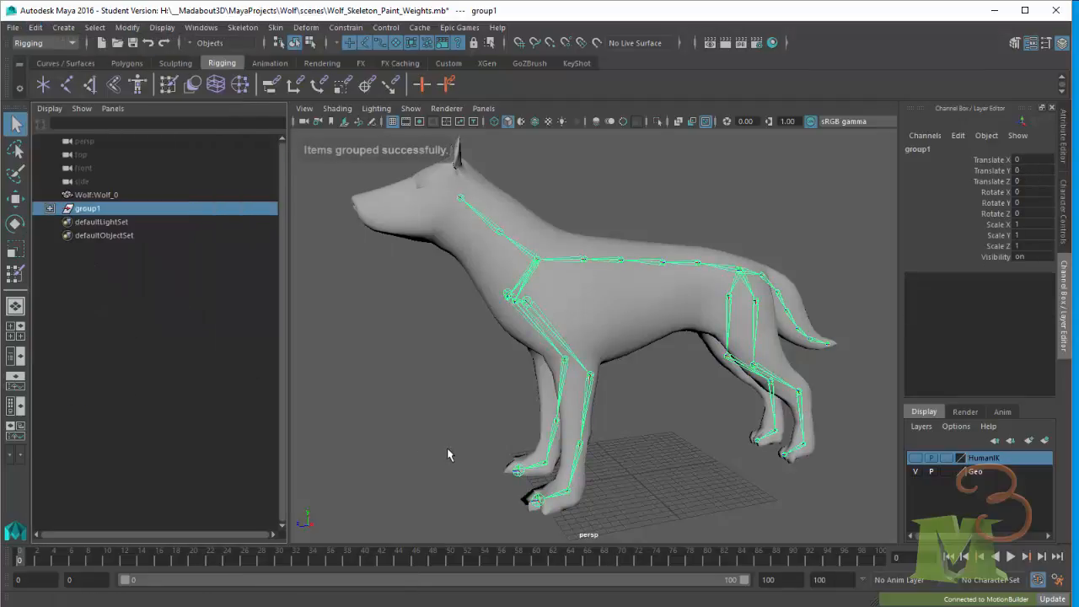
- Rename the new group containing the wolf's skeleton to WolfReference
{"action": "double_click", "coordinate": [89, 209]}
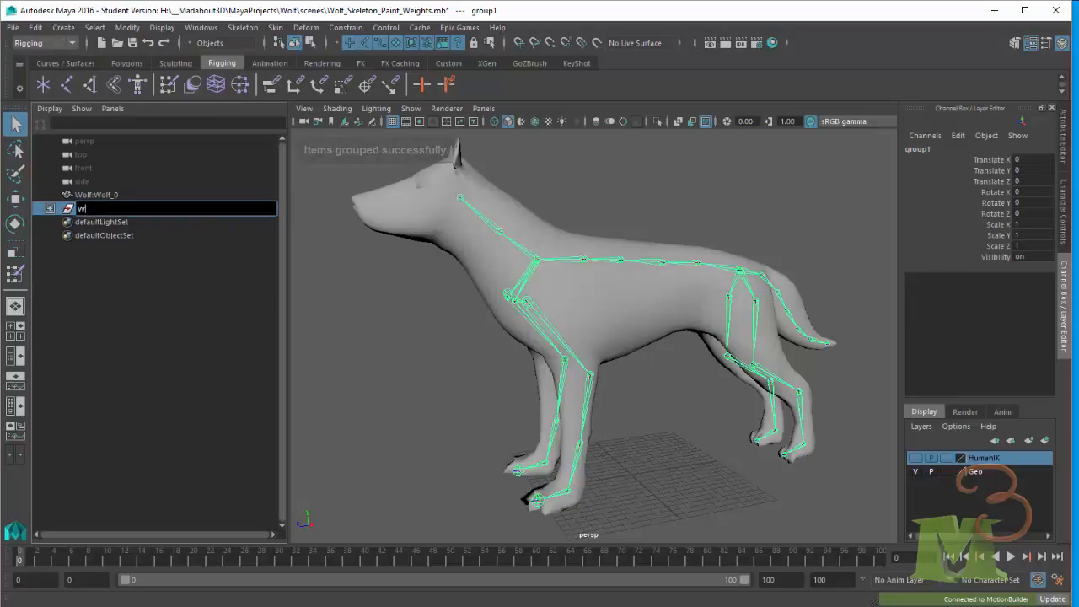
{"action": "type", "text": "WolfR"}
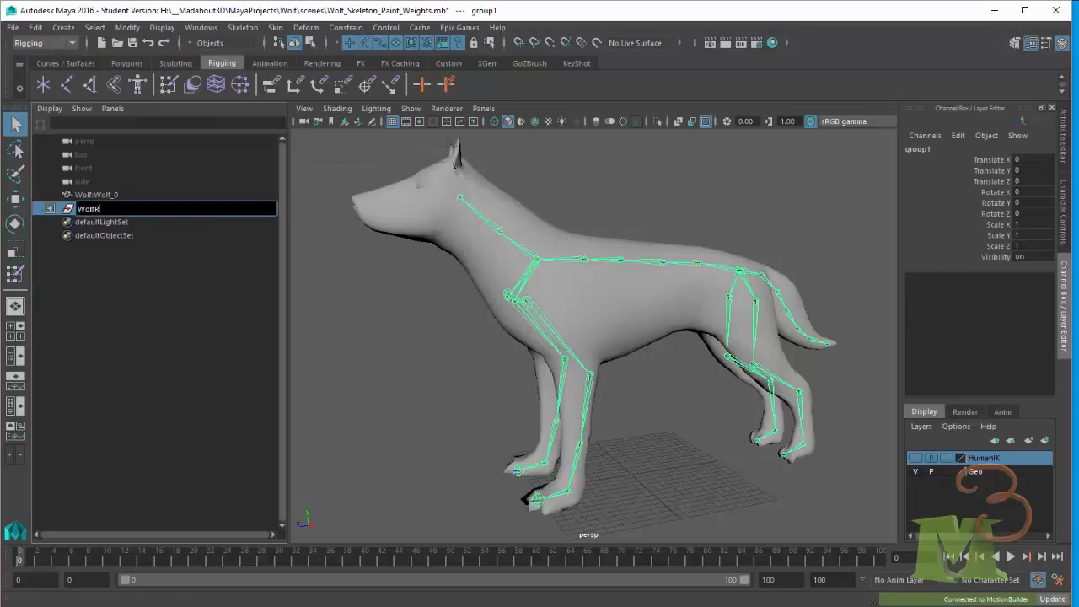
{"action": "type", "text": "eference"}
{"action": "key", "text": "Return"}
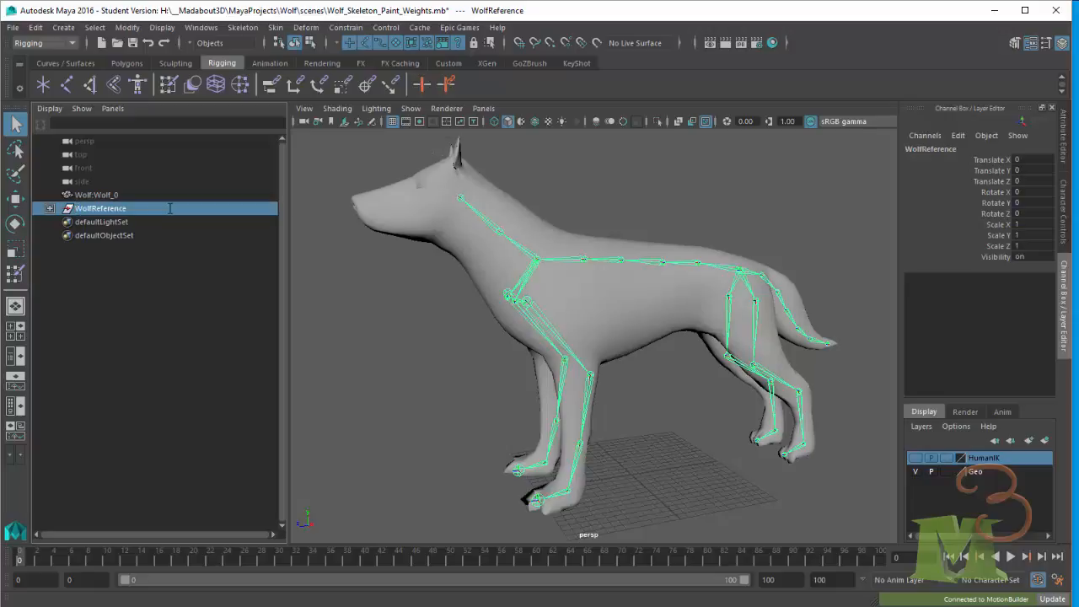
- Expand the WolfReference group to show its Hips child and inspect the group's pivot with the Move tool
{"action": "left_click", "coordinate": [50, 208]}
{"action": "left_click", "coordinate": [103, 224]}
{"action": "left_click", "coordinate": [108, 211]}
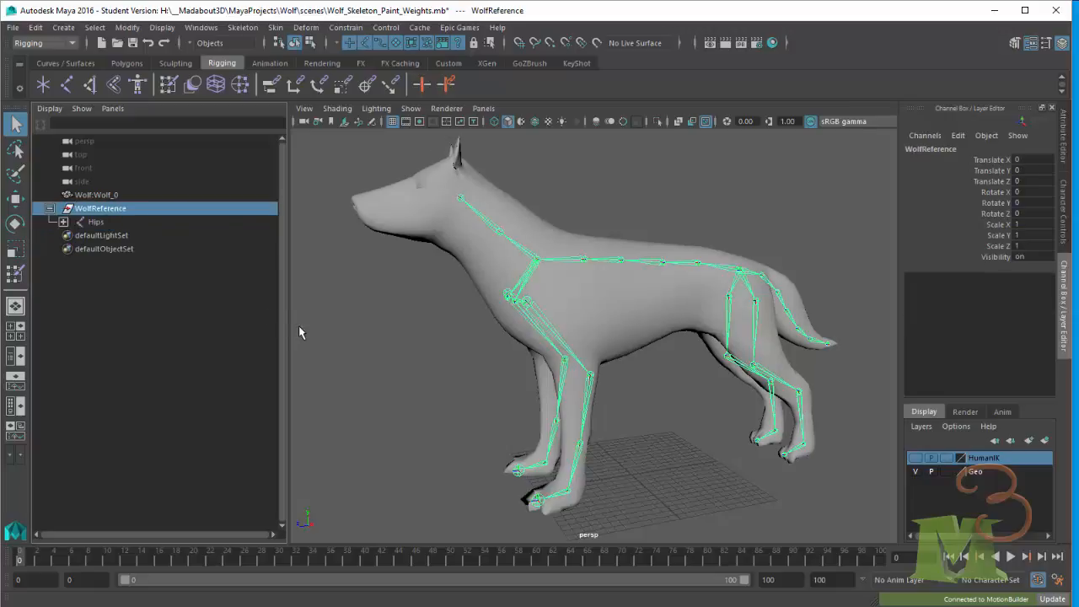
{"action": "key", "text": "w"}
{"action": "scroll", "coordinate": [666, 443], "scroll_direction": "down", "scroll_amount": 3}
{"action": "scroll", "coordinate": [609, 448], "scroll_direction": "up", "scroll_amount": 4}
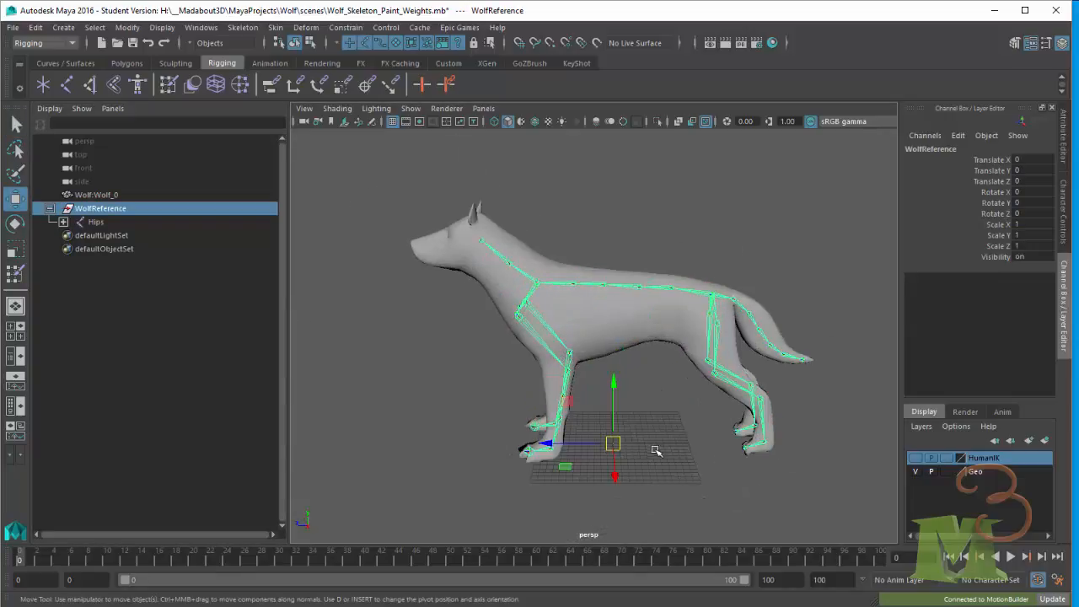
{"action": "scroll", "coordinate": [656, 451], "scroll_direction": "up", "scroll_amount": 5}
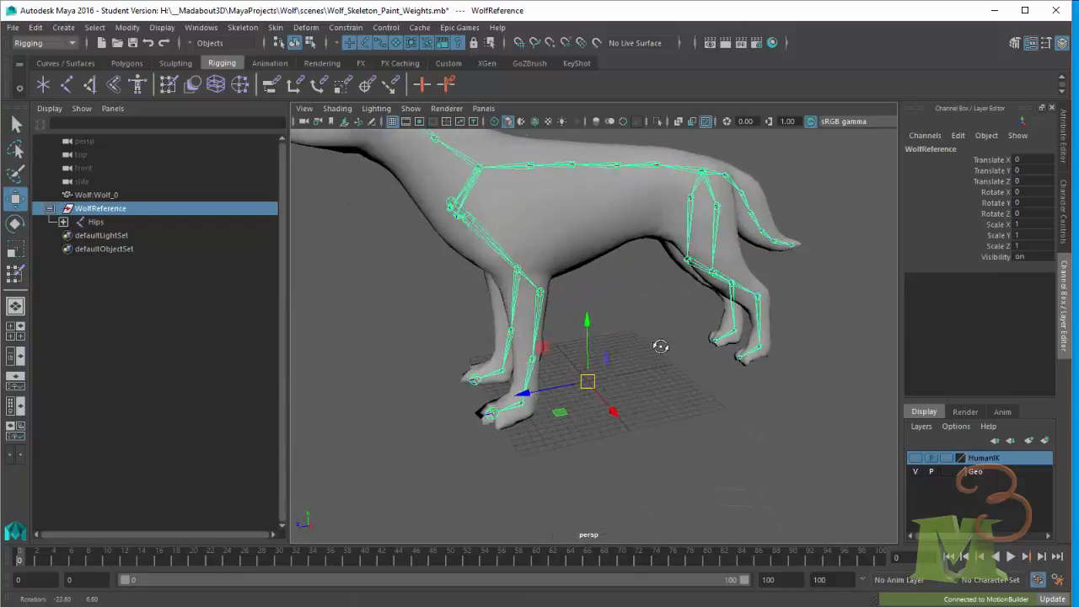
{"action": "left_click_drag", "start_coordinate": [658, 345], "coordinate": [641, 379], "text": "alt"}
- Save the wolf scene under its current name, continuing past the student version notice
{"action": "left_click", "coordinate": [13, 27]}
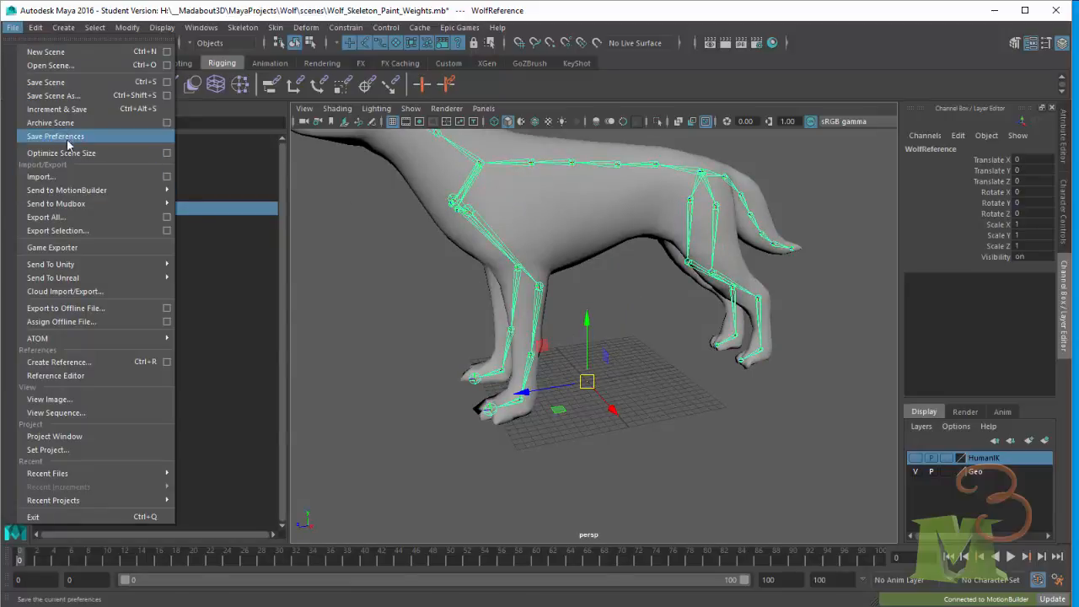
{"action": "mouse_move", "coordinate": [70, 184]}
{"action": "left_click", "coordinate": [45, 82]}
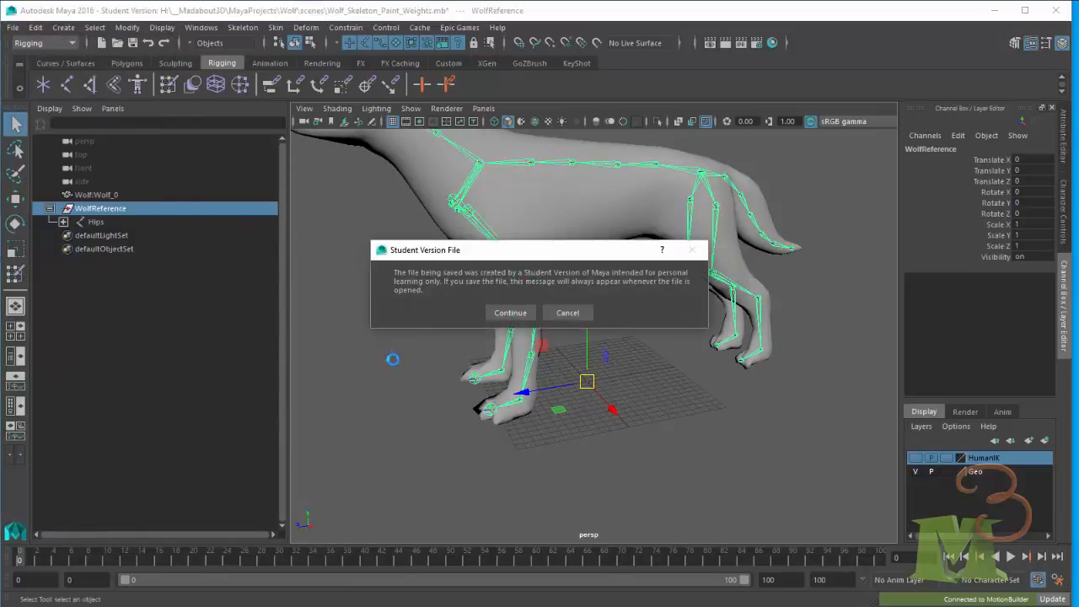
{"action": "left_click", "coordinate": [511, 312]}
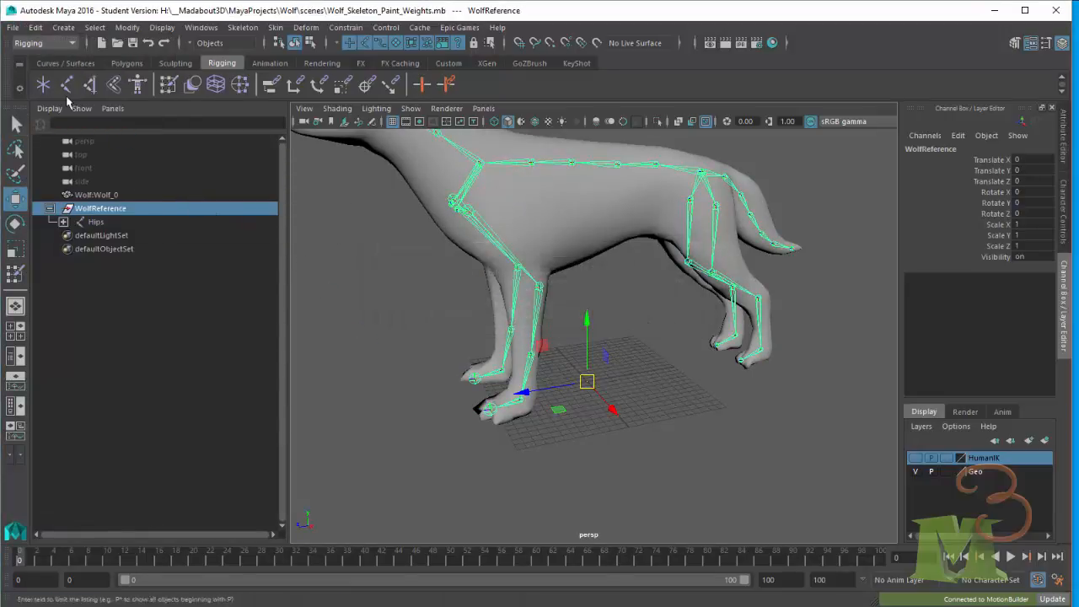
- Update the current MotionBuilder scene from Maya, using the previous selection
{"action": "left_click", "coordinate": [13, 28]}
{"action": "mouse_move", "coordinate": [83, 193]}
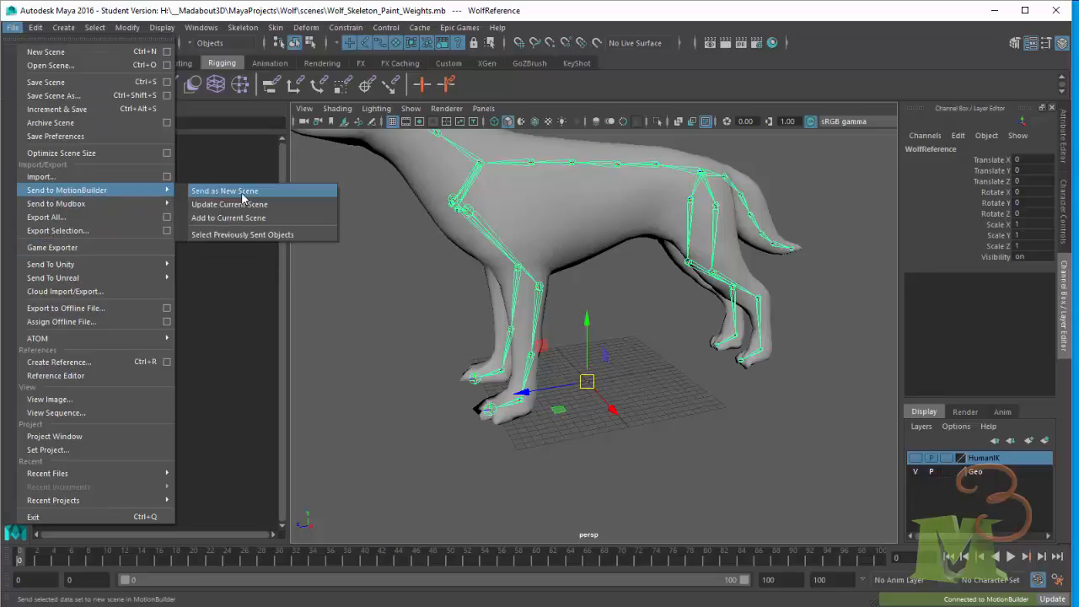
{"action": "left_click", "coordinate": [381, 310]}
{"action": "left_click", "coordinate": [14, 28]}
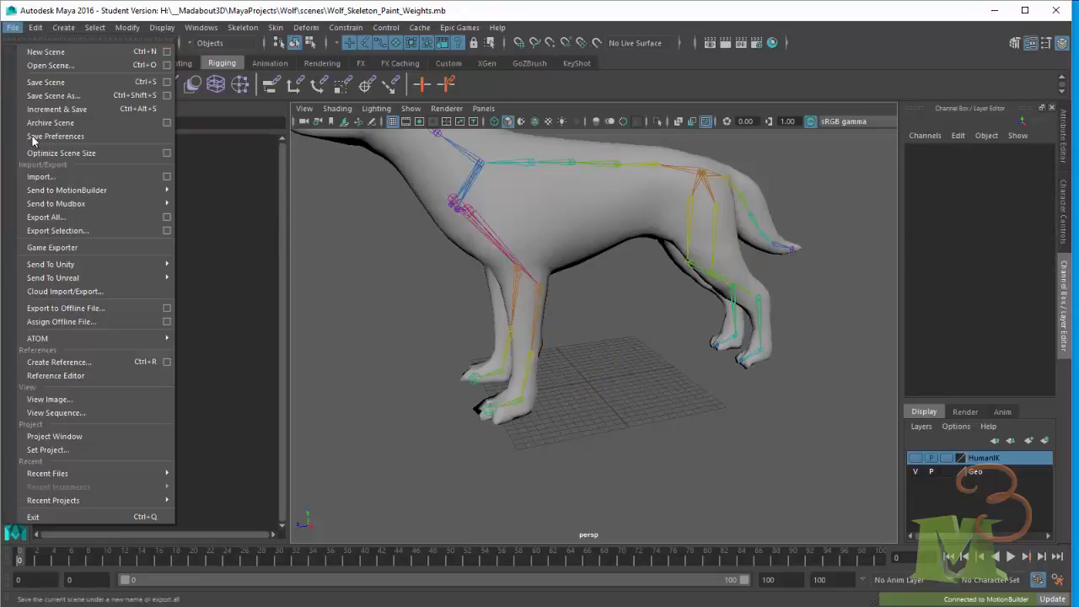
{"action": "mouse_move", "coordinate": [97, 191]}
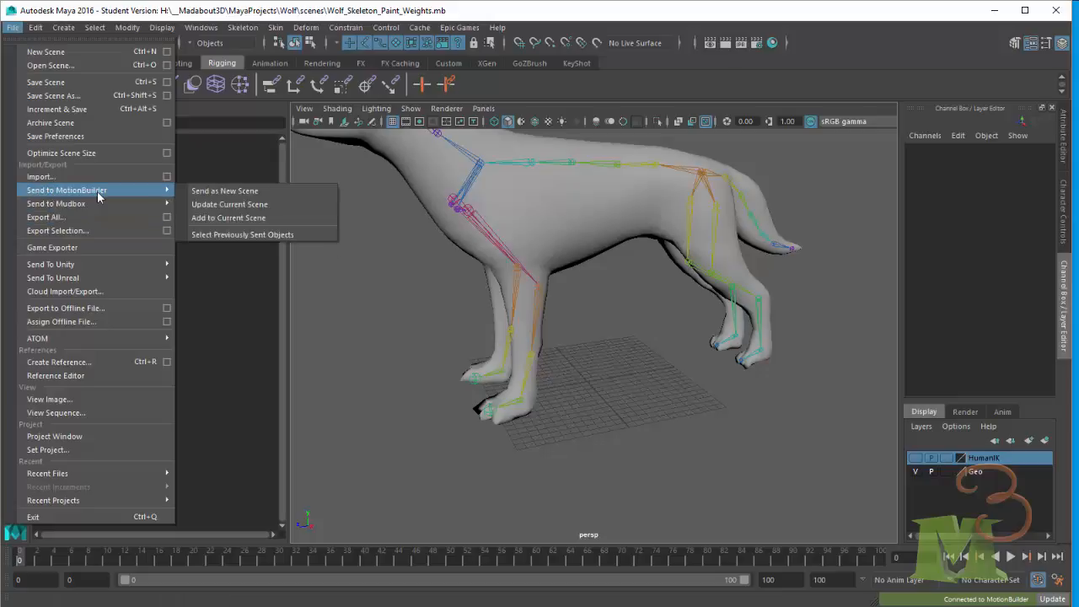
{"action": "left_click", "coordinate": [254, 209]}
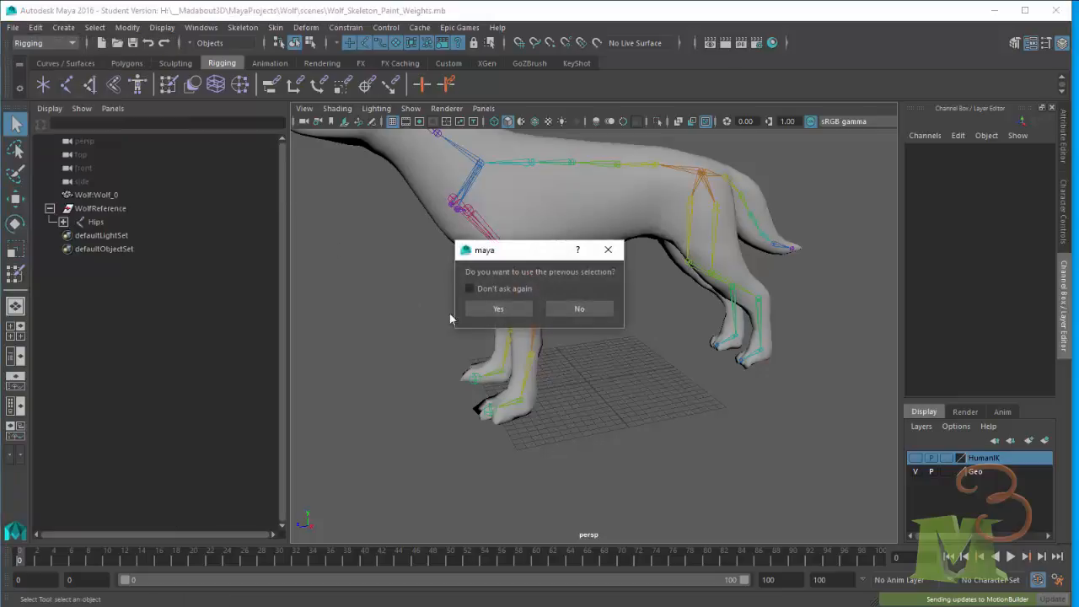
{"action": "left_click", "coordinate": [508, 309]}
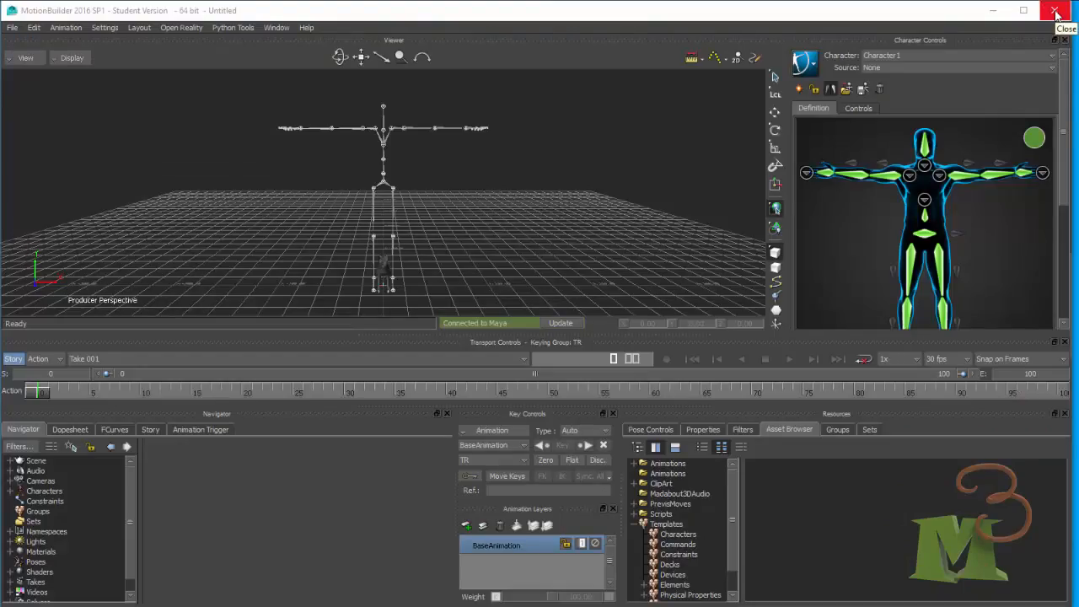
- Close MotionBuilder and send the wolf mesh and skeleton from Maya to it as a new scene
{"action": "left_click", "coordinate": [1055, 10]}
{"action": "left_click", "coordinate": [544, 352]}
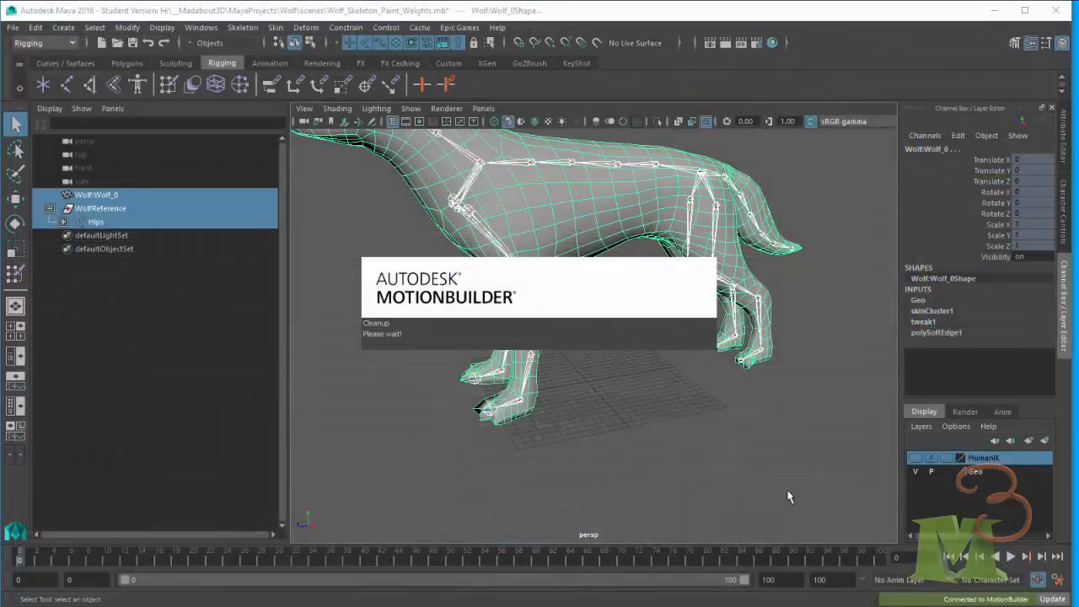
{"action": "left_click", "coordinate": [16, 27]}
{"action": "mouse_move", "coordinate": [111, 193]}
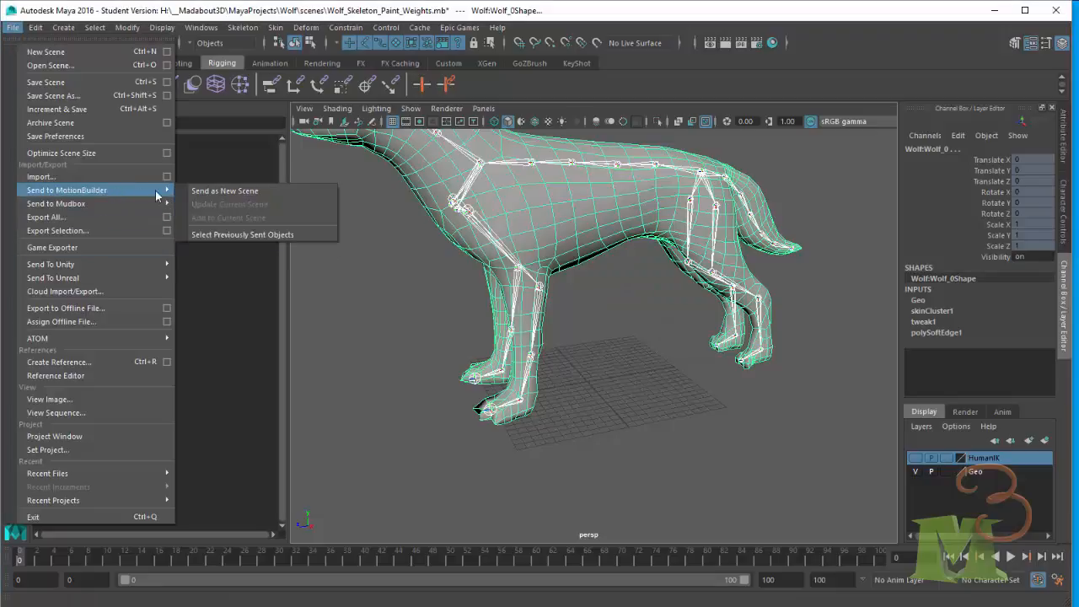
{"action": "left_click", "coordinate": [233, 195]}
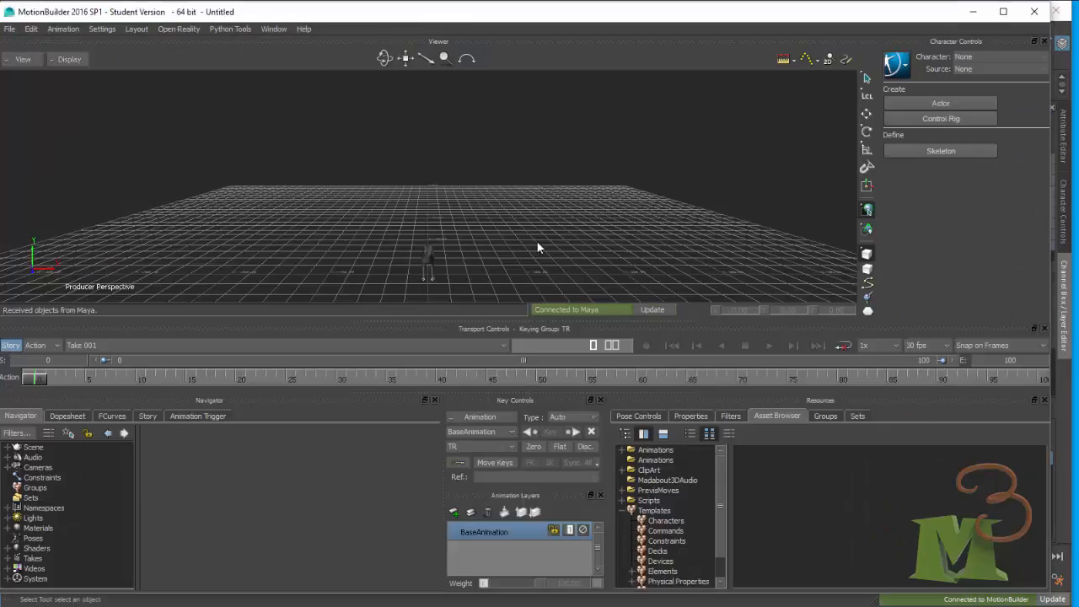
- Apply the Character template to the imported wolf mesh, try to characterize it and review the missing required nodes
{"action": "left_click", "coordinate": [428, 256]}
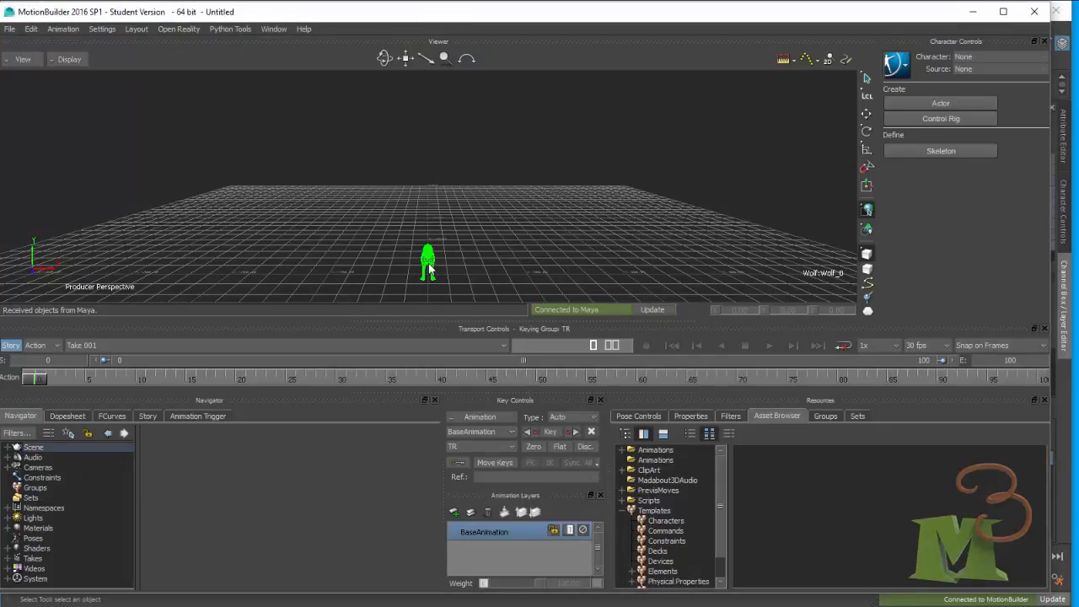
{"action": "key", "text": "f"}
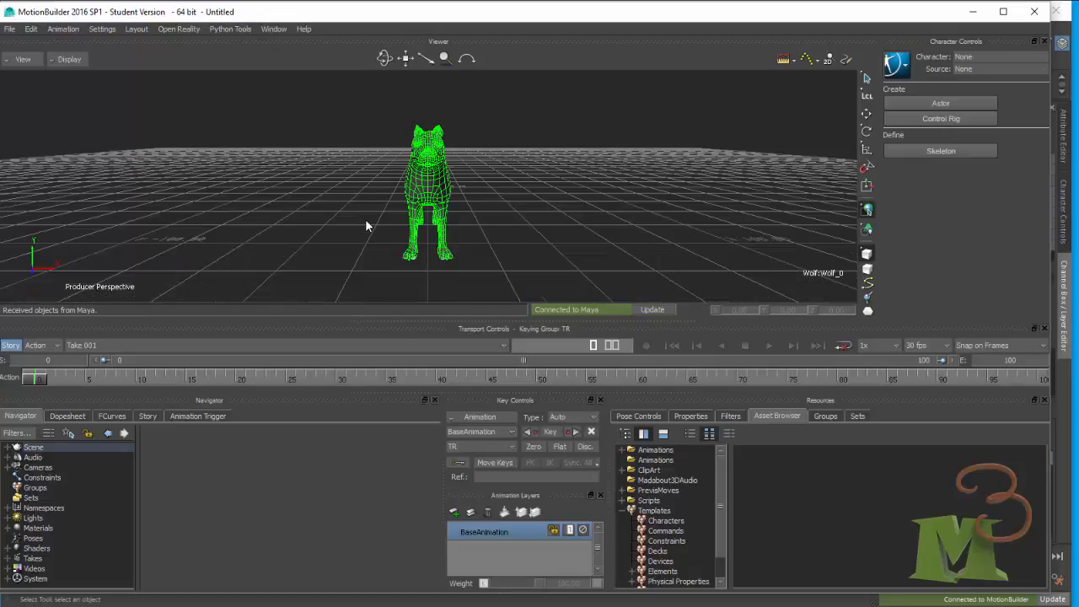
{"action": "left_click_drag", "start_coordinate": [362, 222], "coordinate": [551, 171], "text": "ctrl+shift"}
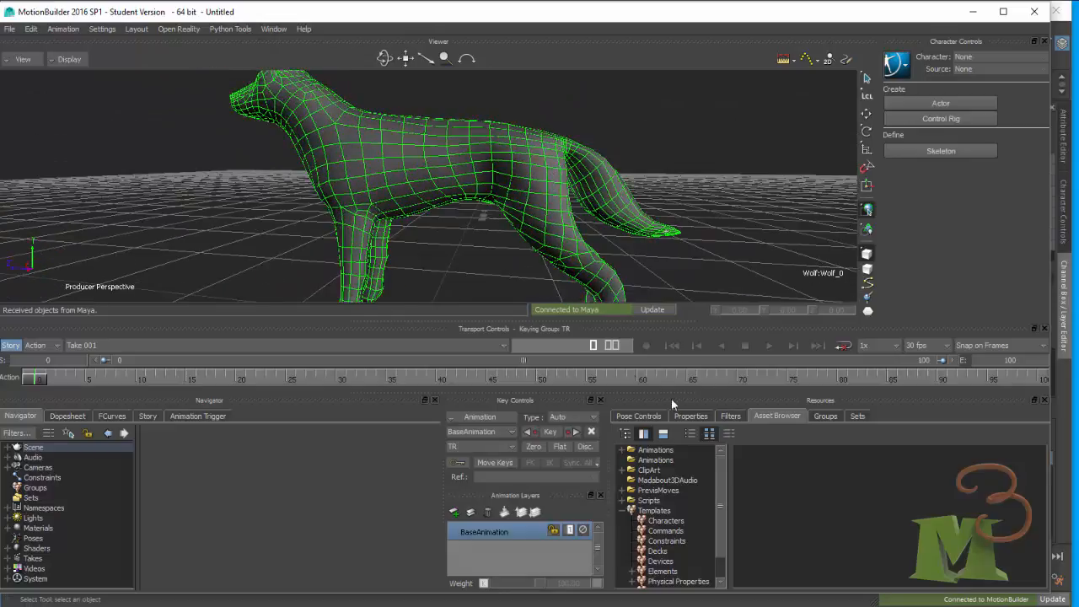
{"action": "left_click", "coordinate": [623, 509]}
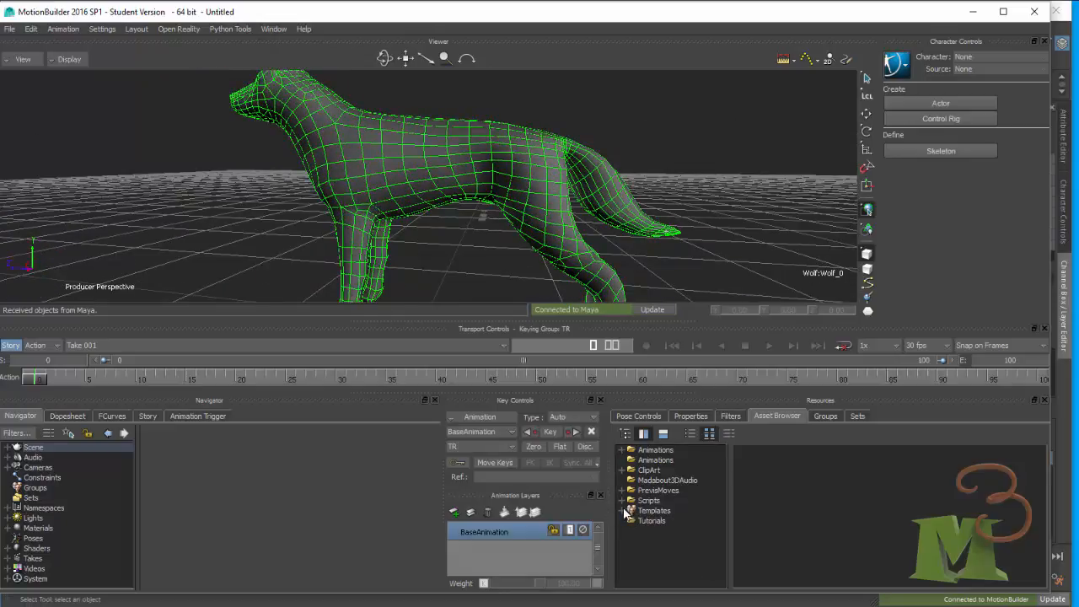
{"action": "left_click", "coordinate": [625, 510]}
{"action": "left_click", "coordinate": [666, 503]}
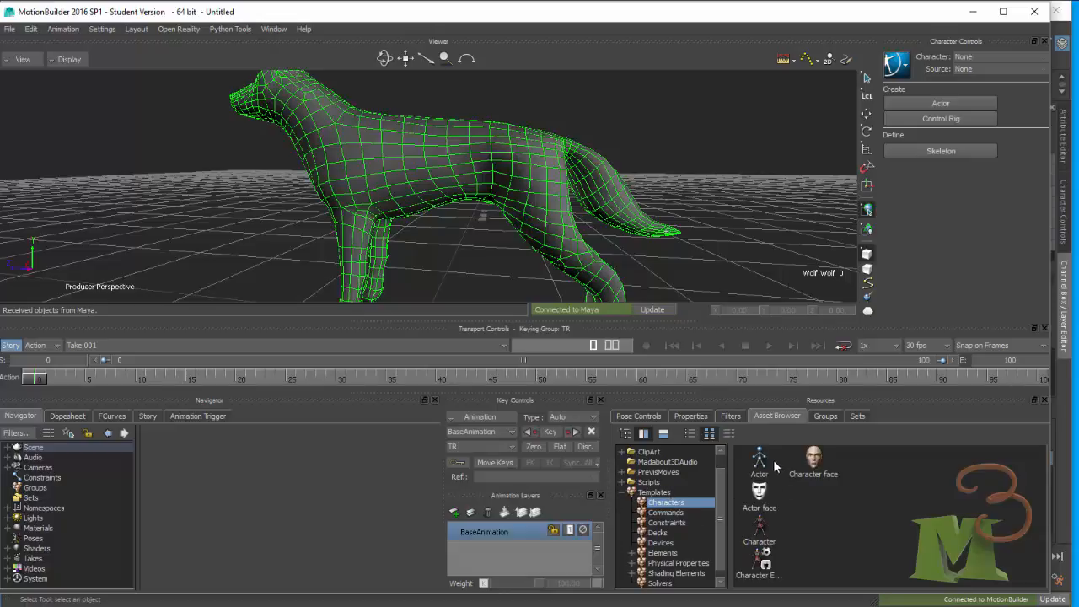
{"action": "left_click", "coordinate": [760, 529]}
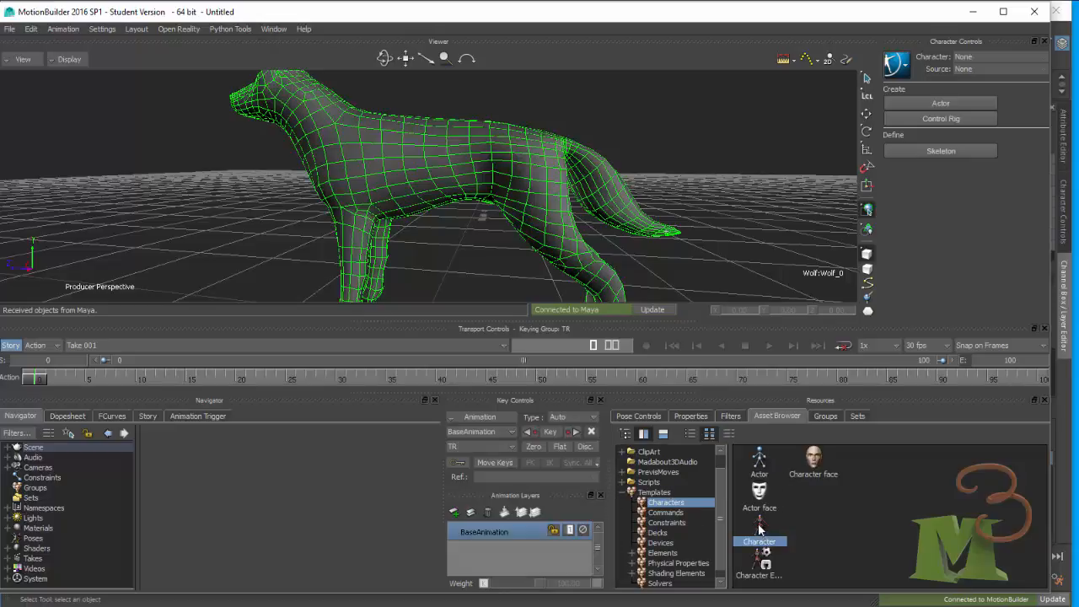
{"action": "left_click_drag", "start_coordinate": [402, 173], "coordinate": [398, 172]}
{"action": "left_click", "coordinate": [436, 168]}
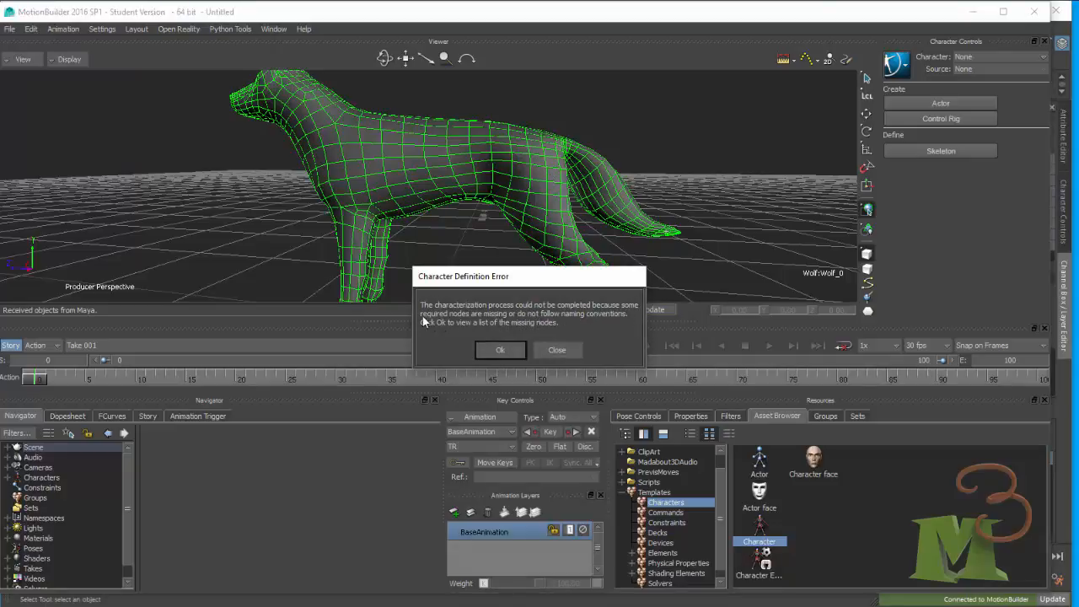
{"action": "left_click", "coordinate": [509, 349]}
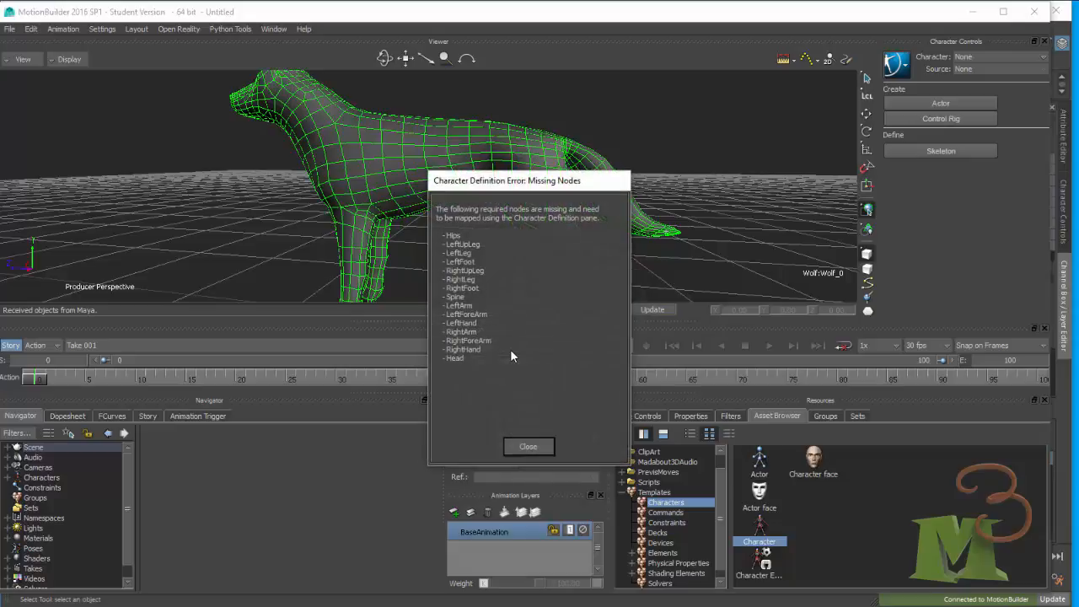
{"action": "left_click", "coordinate": [526, 446]}
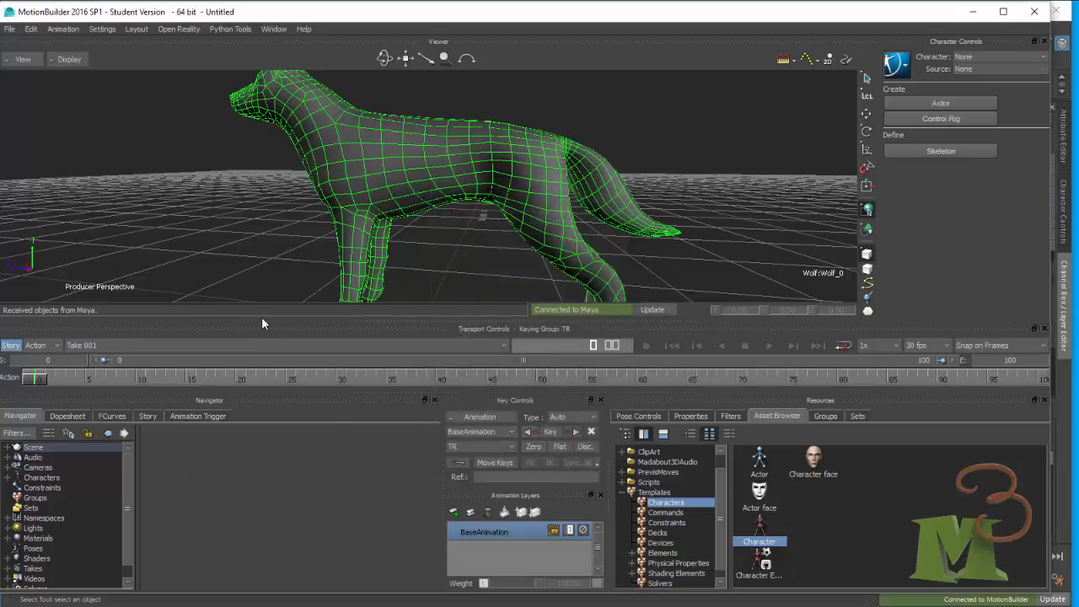
- Show the new Character's definition with its Mapping List and Naming Template columns in view, and select the Reference slot
{"action": "left_click_drag", "start_coordinate": [261, 319], "coordinate": [260, 235]}
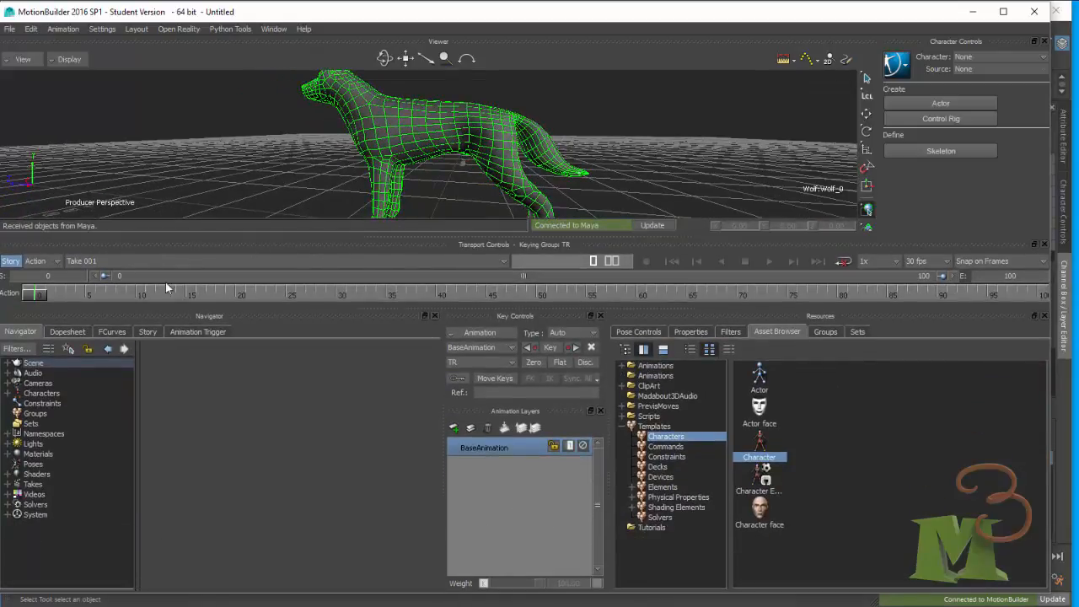
{"action": "left_click", "coordinate": [7, 393]}
{"action": "left_click", "coordinate": [45, 404]}
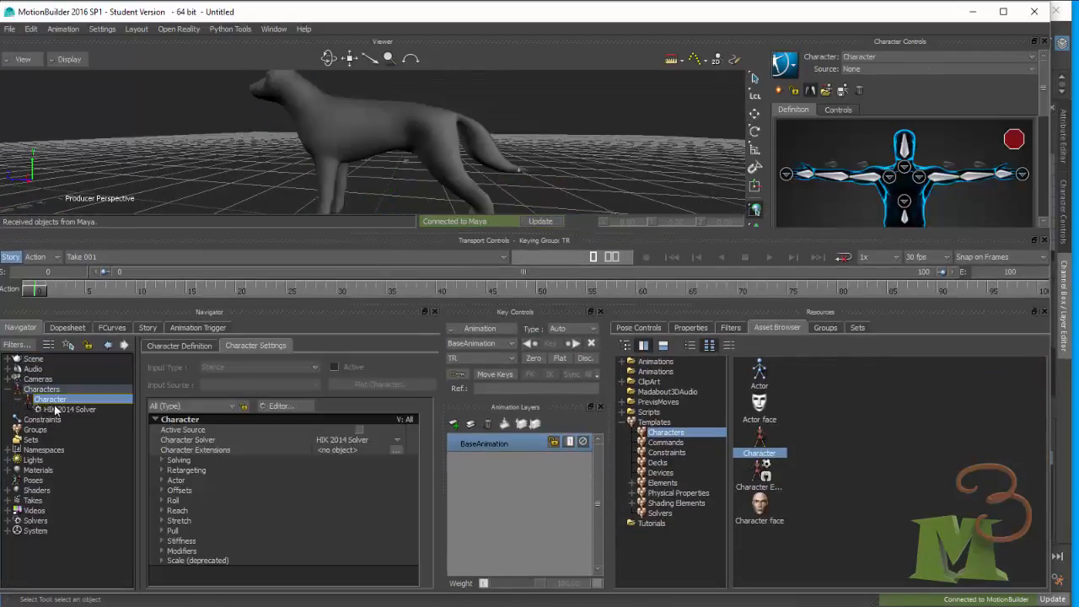
{"action": "left_click", "coordinate": [184, 343]}
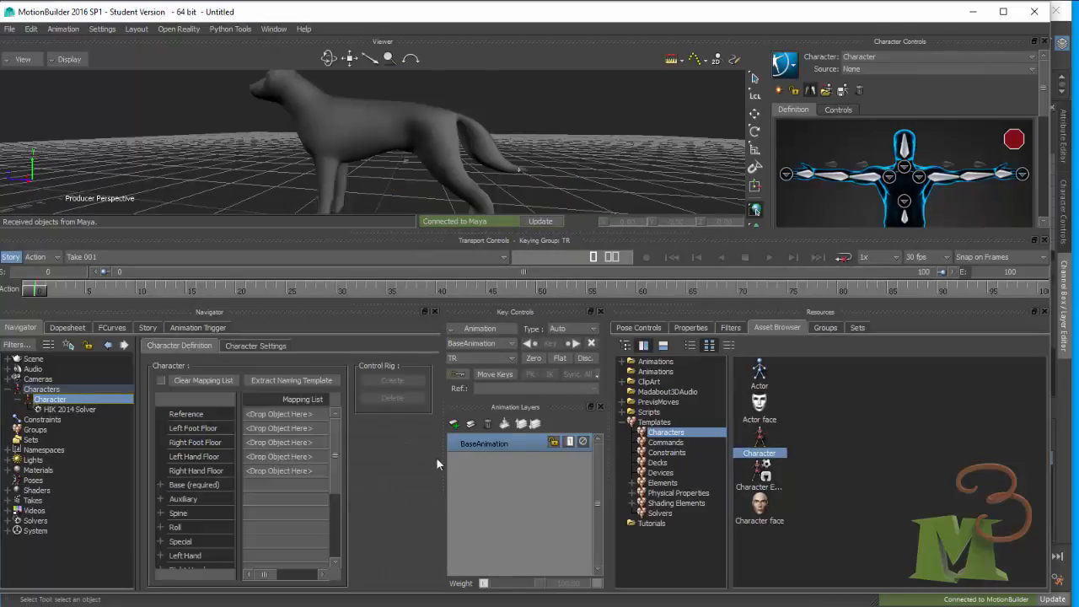
{"action": "left_click_drag", "start_coordinate": [443, 459], "coordinate": [709, 469]}
{"action": "left_click", "coordinate": [186, 414]}
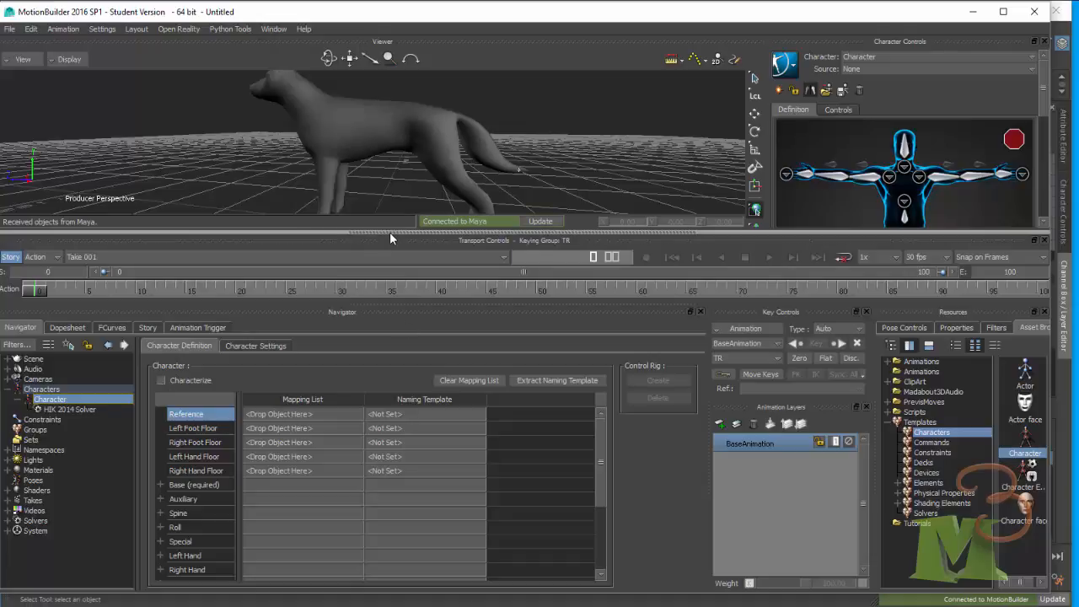
{"action": "left_click_drag", "start_coordinate": [389, 232], "coordinate": [399, 261]}
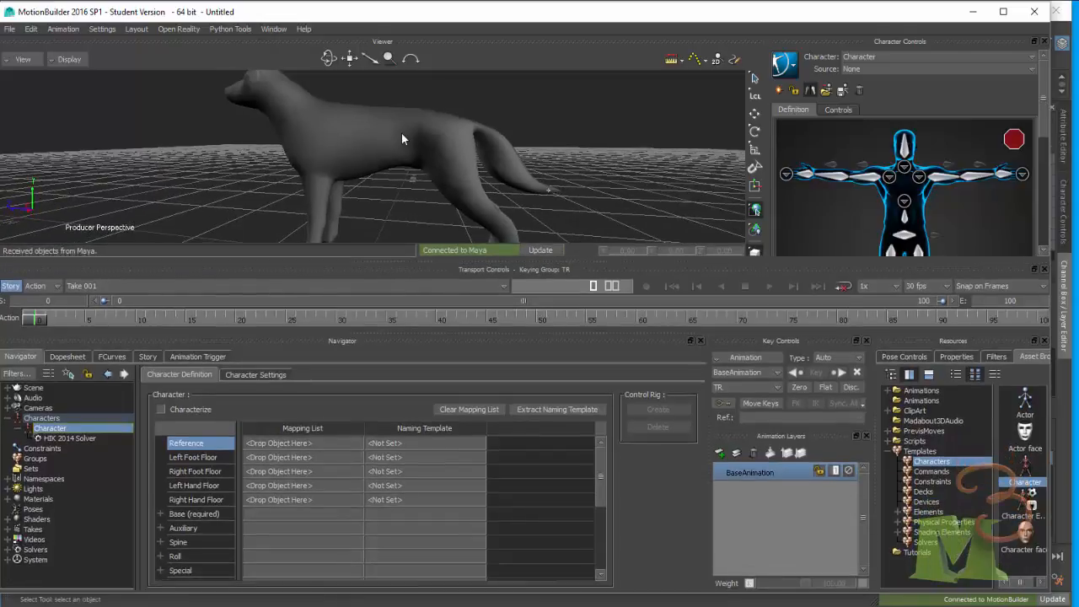
- Switch the viewer from the perspective to the Schematic view of the wolf's hierarchy
{"action": "left_click", "coordinate": [24, 60]}
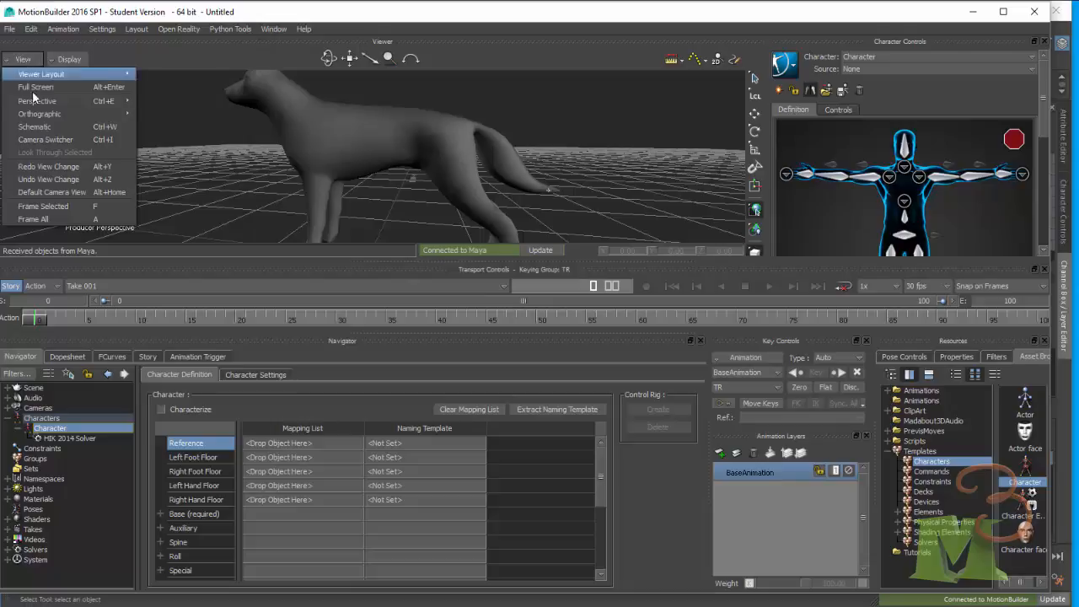
{"action": "mouse_move", "coordinate": [61, 114]}
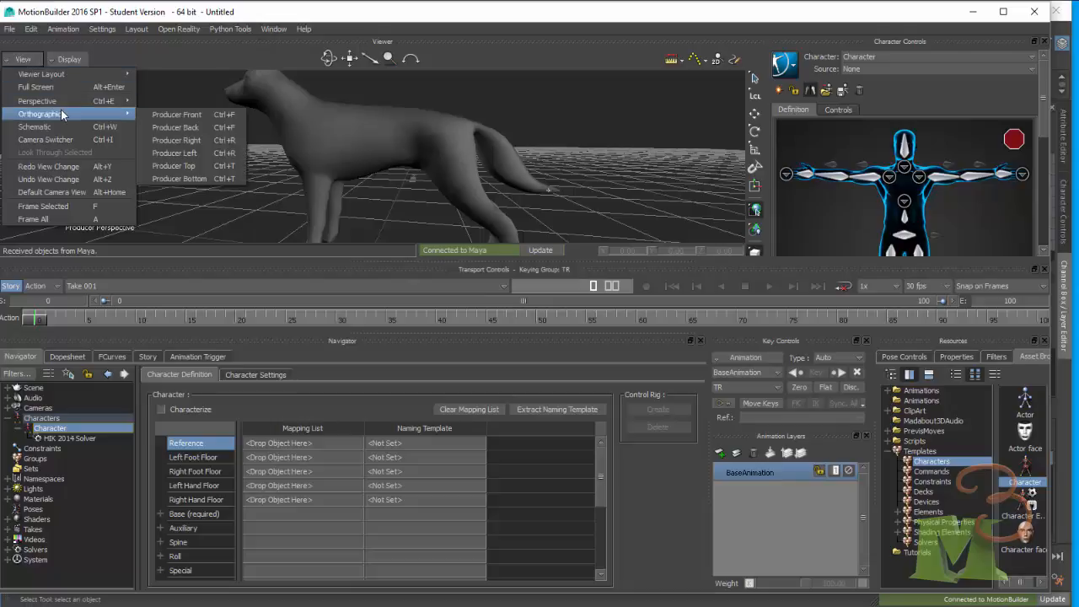
{"action": "left_click", "coordinate": [63, 59]}
{"action": "left_click", "coordinate": [20, 59]}
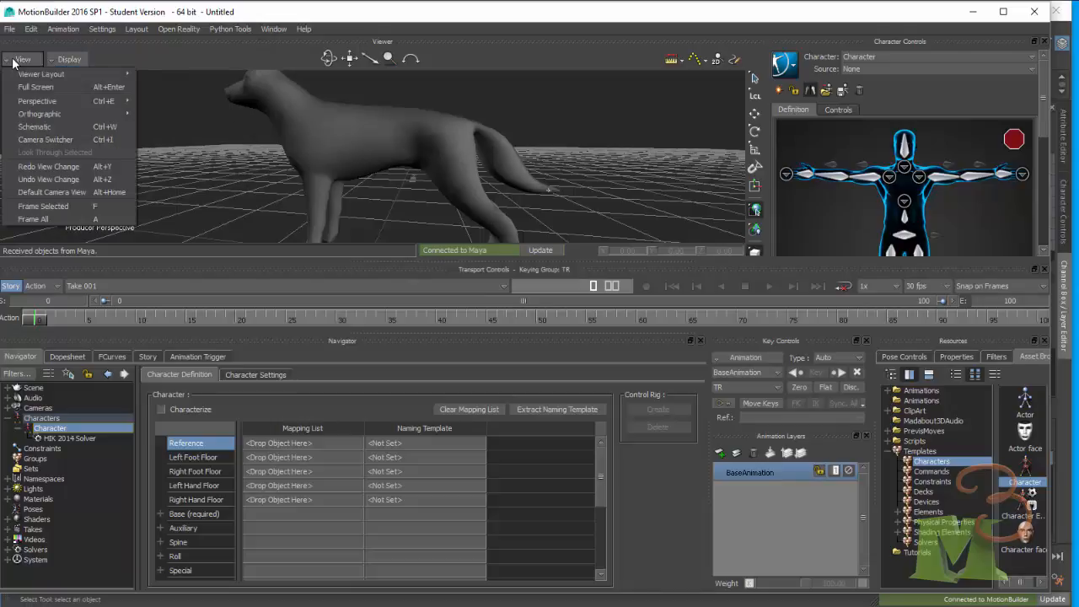
{"action": "left_click", "coordinate": [82, 126]}
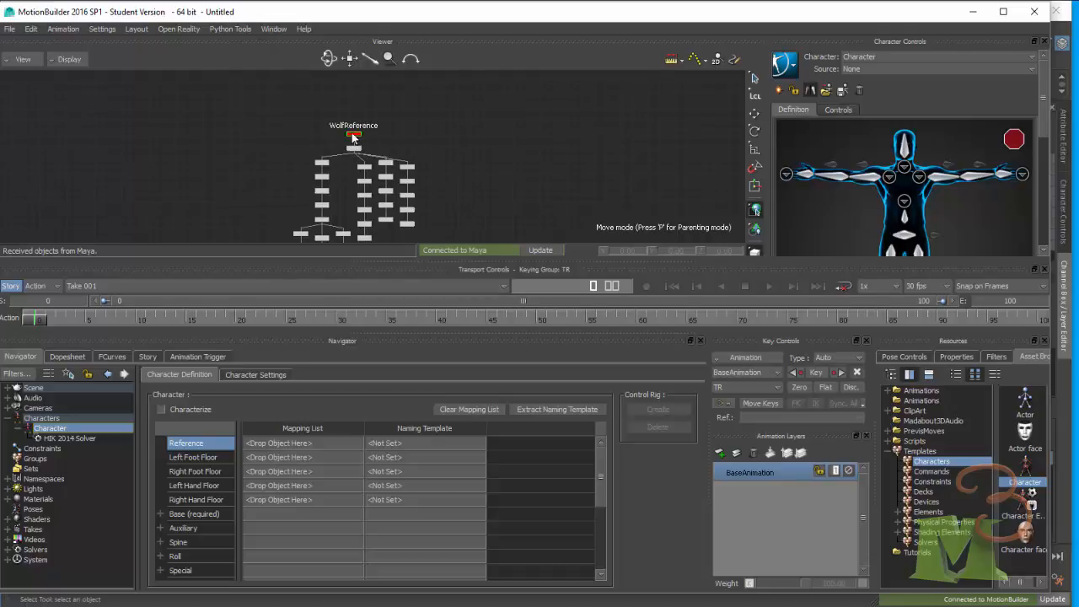
- Review the interaction mode and accept Maya, applied for MotionBuilder only
{"action": "left_click", "coordinate": [176, 30]}
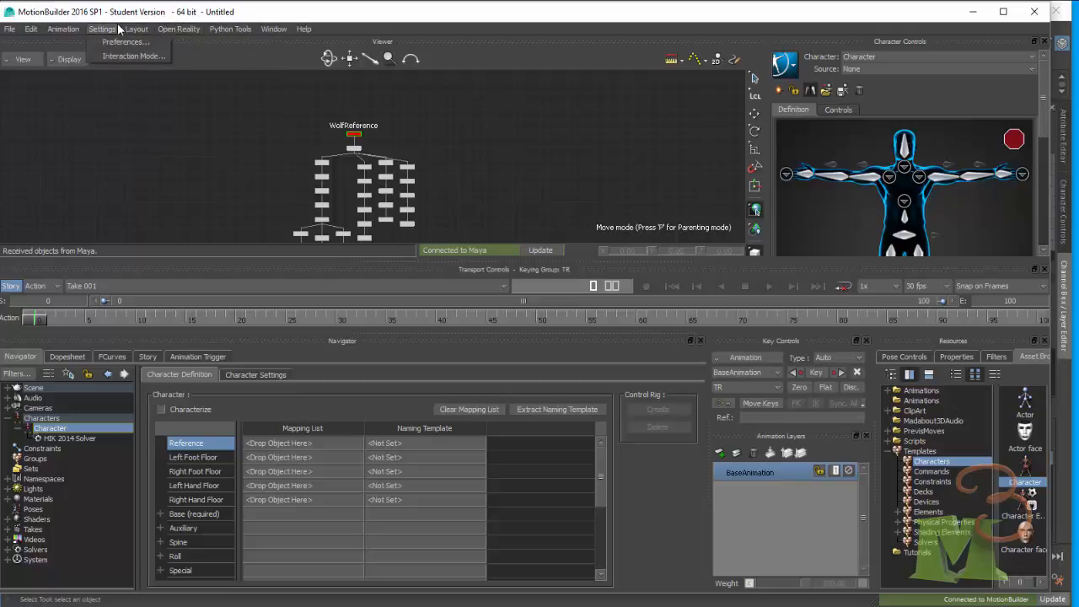
{"action": "left_click", "coordinate": [124, 52]}
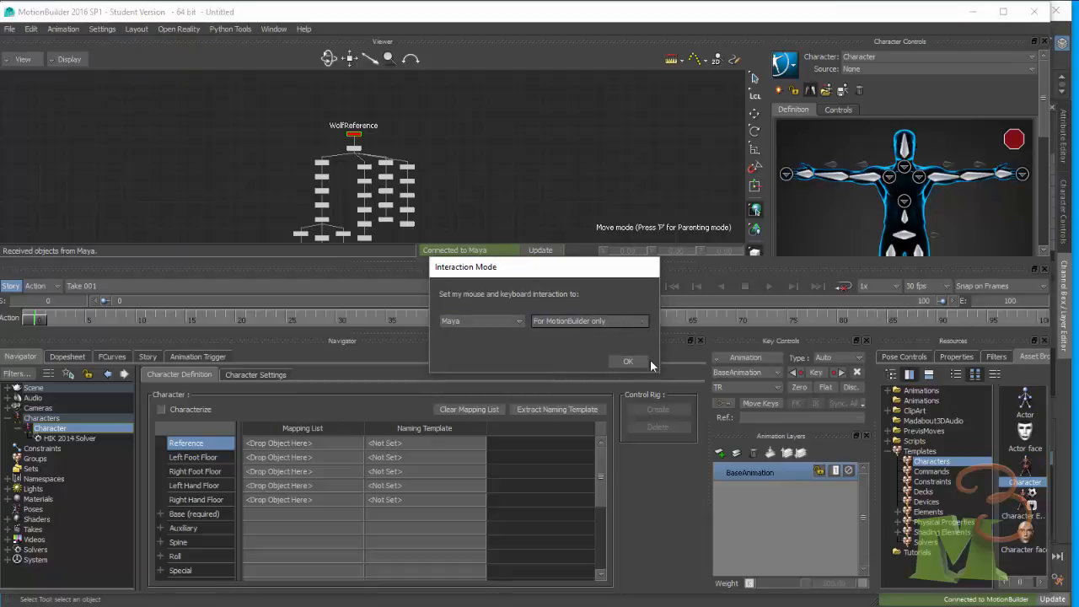
{"action": "left_click", "coordinate": [628, 361]}
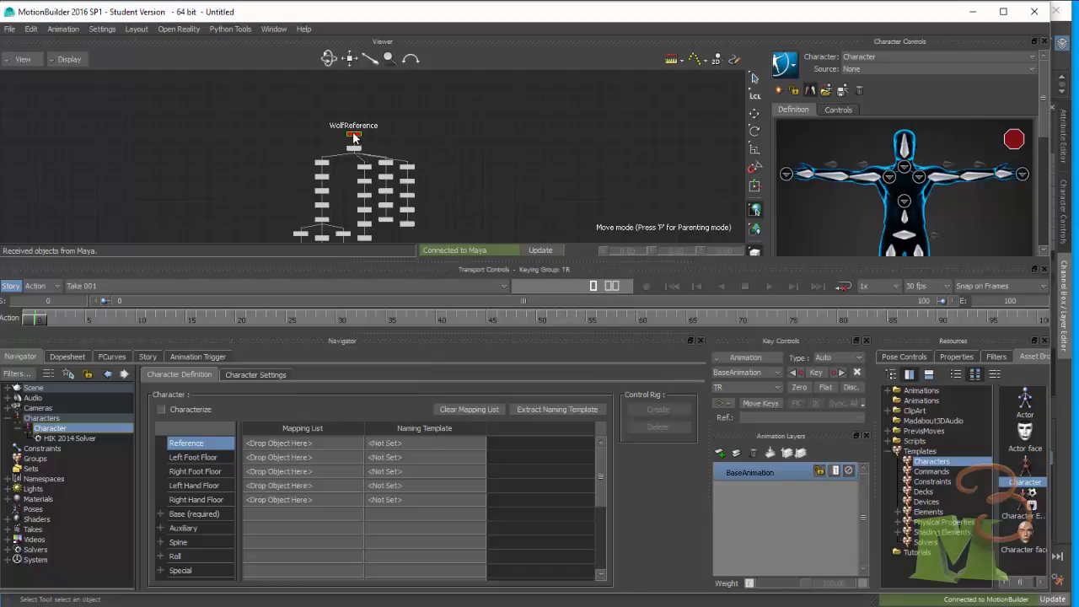
- Map WolfReference to the Reference slot and the Hips joint to the Hips slot of the Base (required) group
{"action": "left_click_drag", "start_coordinate": [354, 137], "coordinate": [278, 444], "text": "alt"}
{"action": "left_click", "coordinate": [354, 150]}
{"action": "key", "text": "f"}
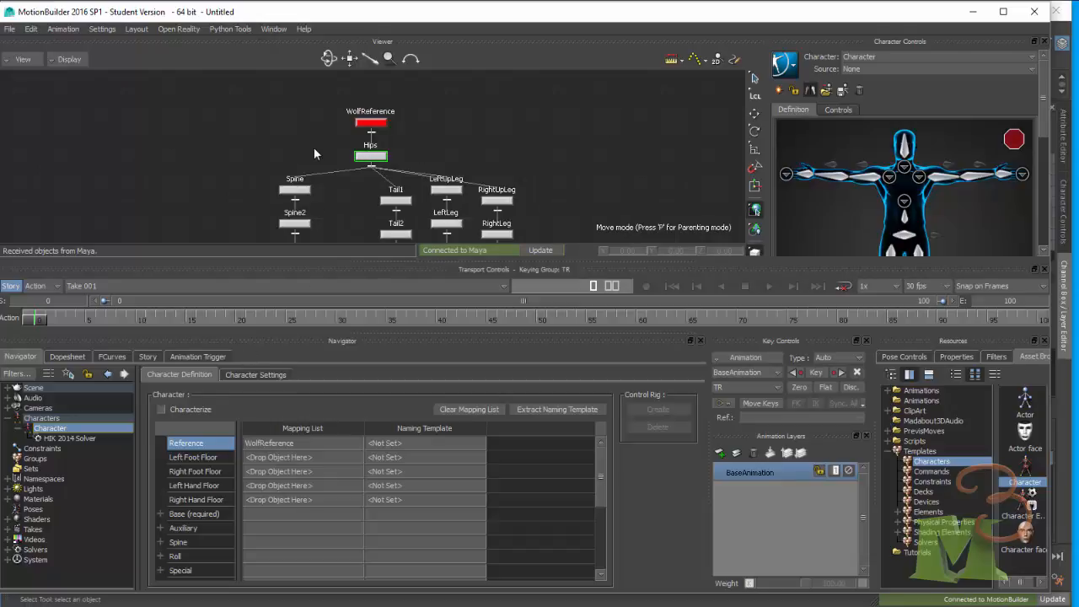
{"action": "left_click", "coordinate": [160, 514]}
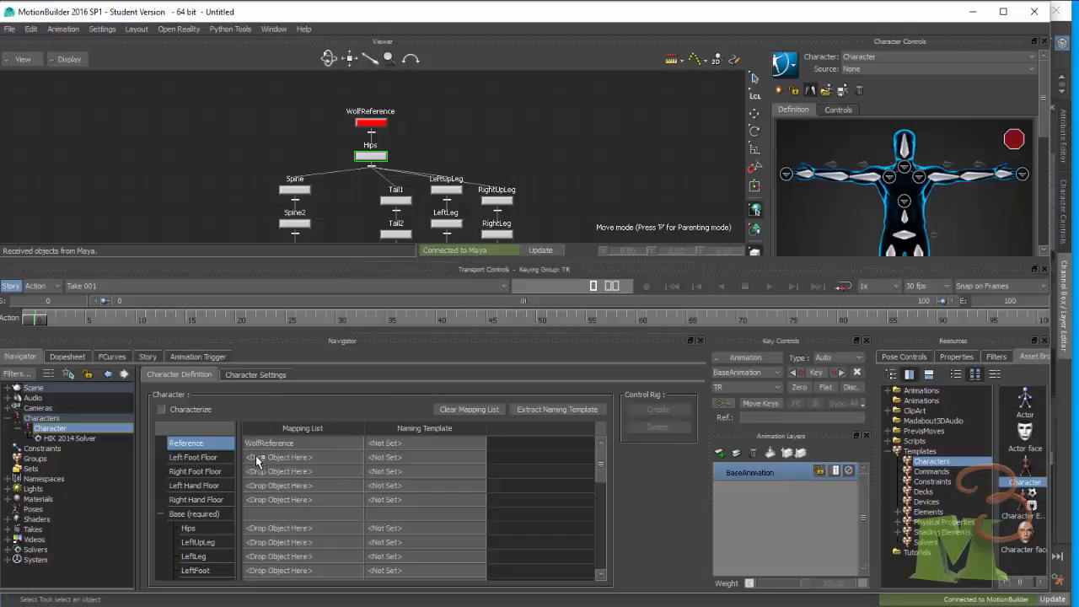
{"action": "left_click_drag", "start_coordinate": [274, 528], "coordinate": [275, 530]}
- Map the LeftUpLeg, LeftLeg and LeftFoot joints from the schematic to their matching Base slots
{"action": "left_click", "coordinate": [449, 190]}
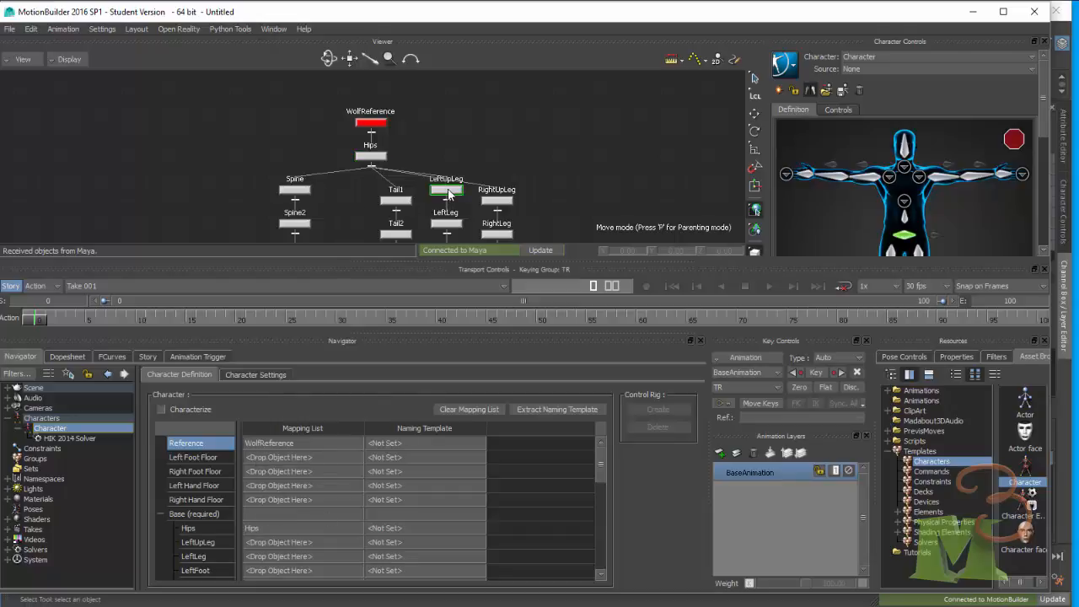
{"action": "left_click_drag", "start_coordinate": [449, 193], "coordinate": [270, 546]}
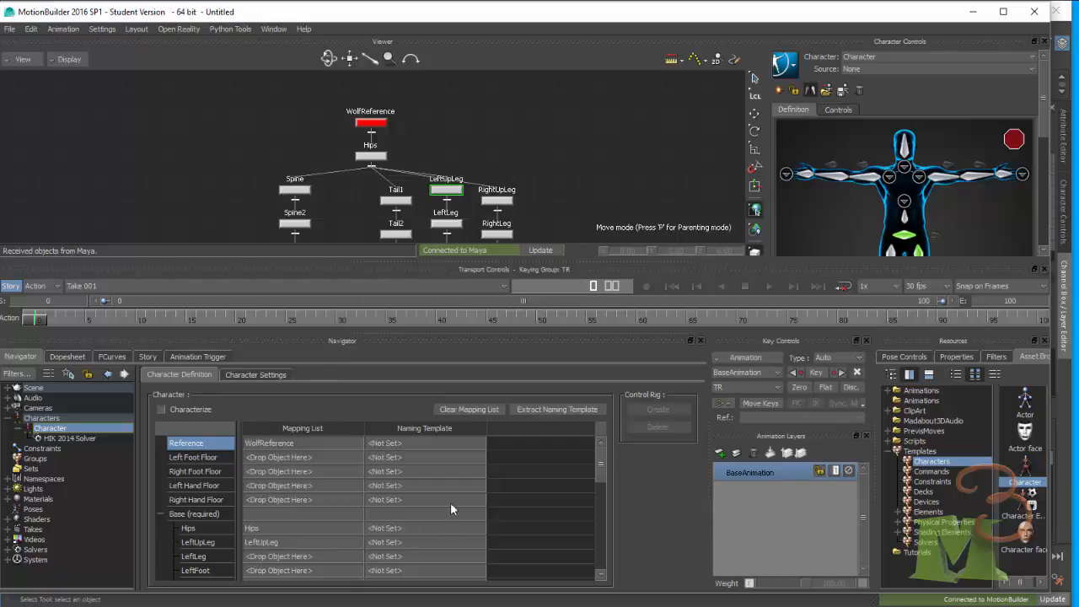
{"action": "left_click", "coordinate": [447, 226]}
{"action": "left_click_drag", "start_coordinate": [453, 230], "coordinate": [272, 559]}
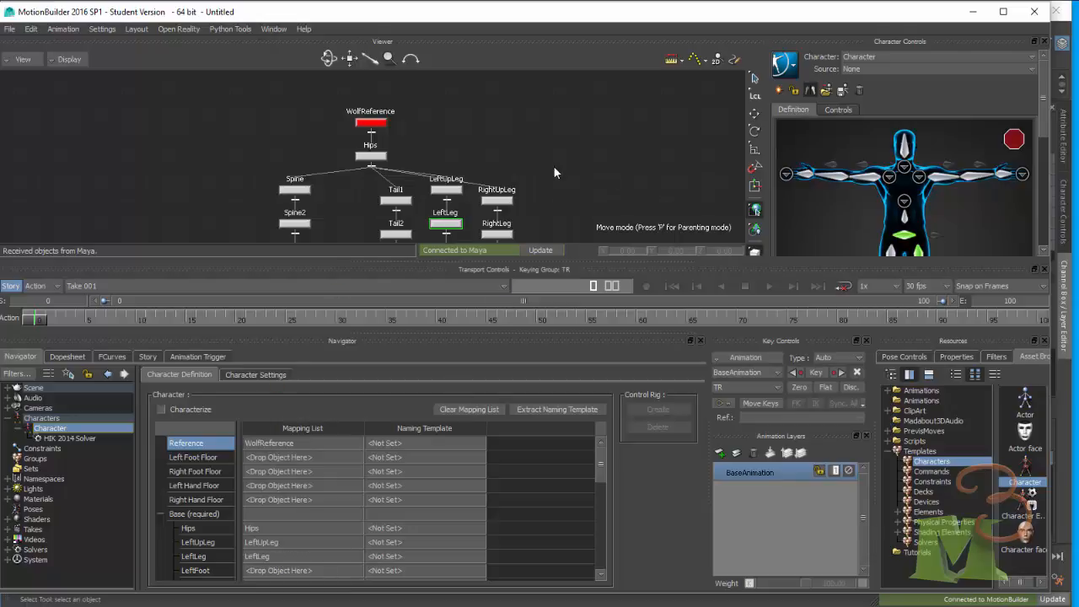
{"action": "right_click", "coordinate": [548, 128]}
{"action": "left_click", "coordinate": [513, 142]}
{"action": "left_click", "coordinate": [514, 144]}
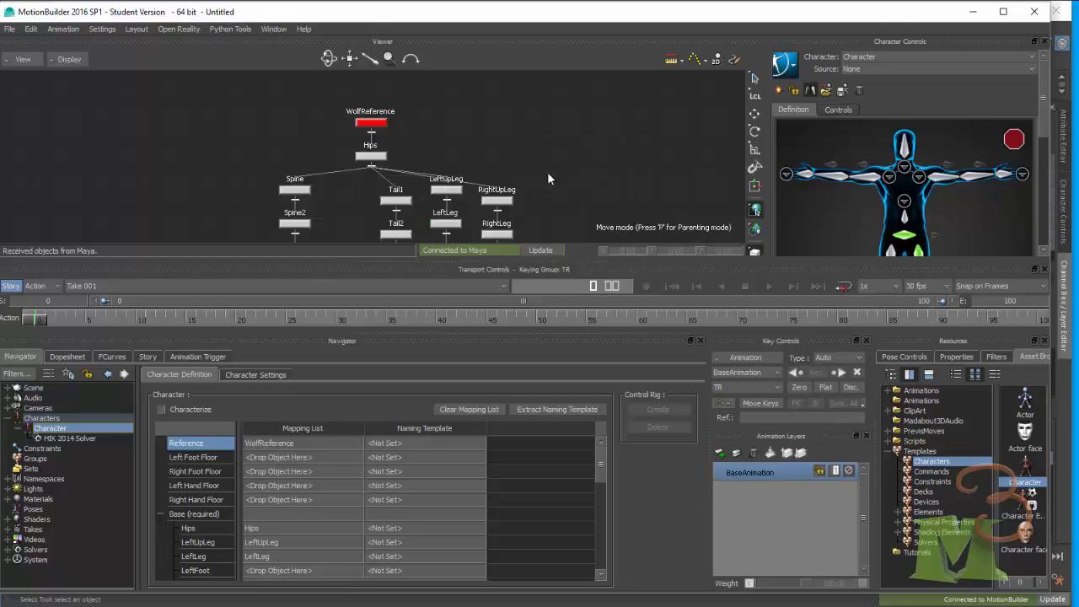
{"action": "left_click_drag", "start_coordinate": [580, 193], "coordinate": [585, 83], "text": "shift"}
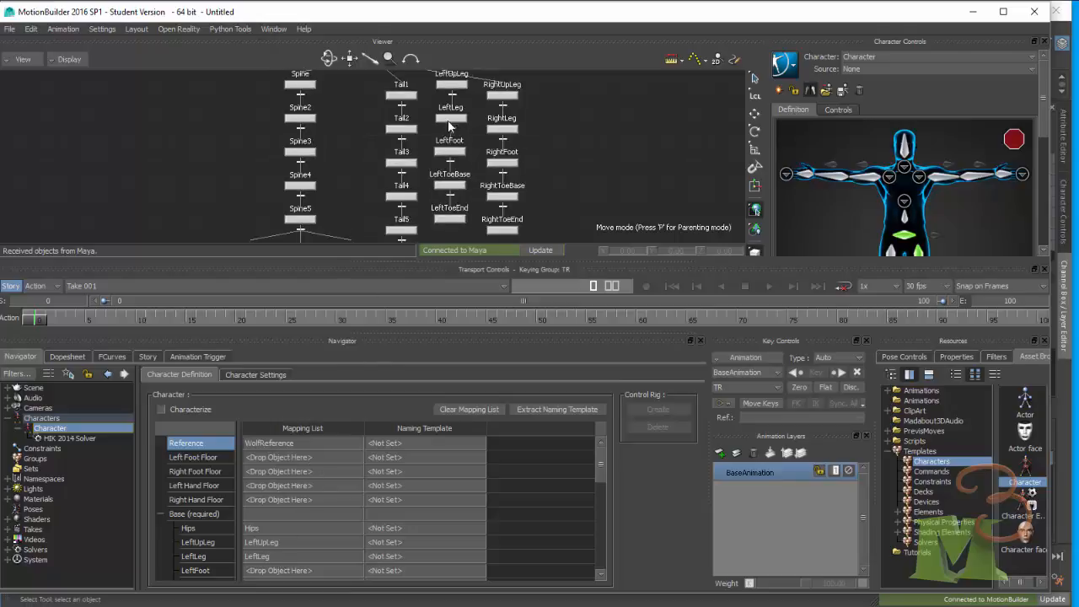
{"action": "left_click", "coordinate": [453, 156]}
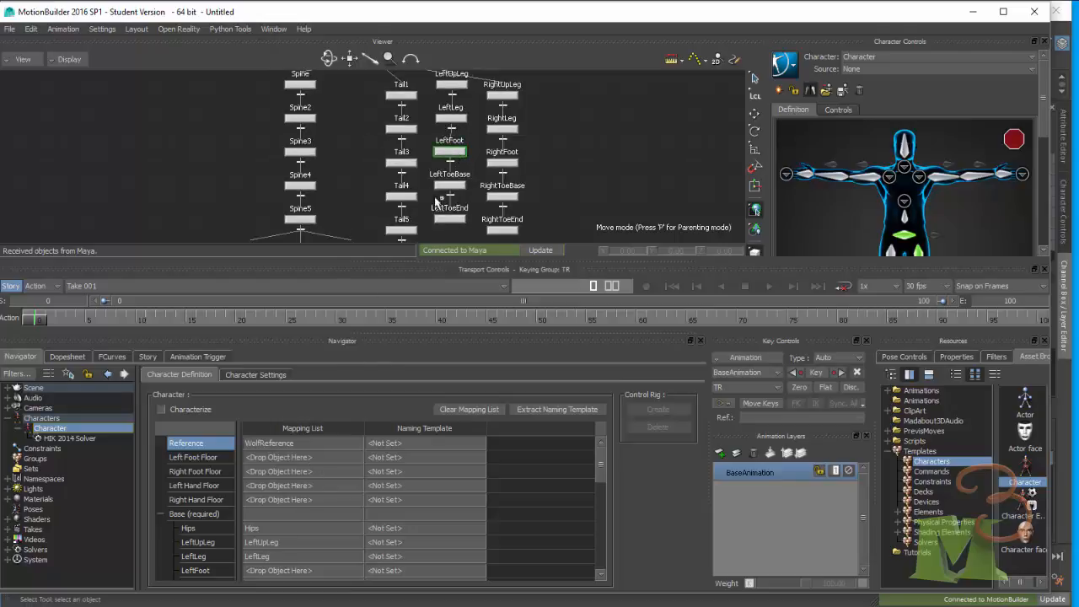
{"action": "left_click", "coordinate": [275, 571]}
- Map the RightUpLeg, RightLeg and RightFoot joints to their matching Base slots, replacing any wrongly assigned LeftFoot entries
{"action": "left_click_drag", "start_coordinate": [601, 458], "coordinate": [602, 483]}
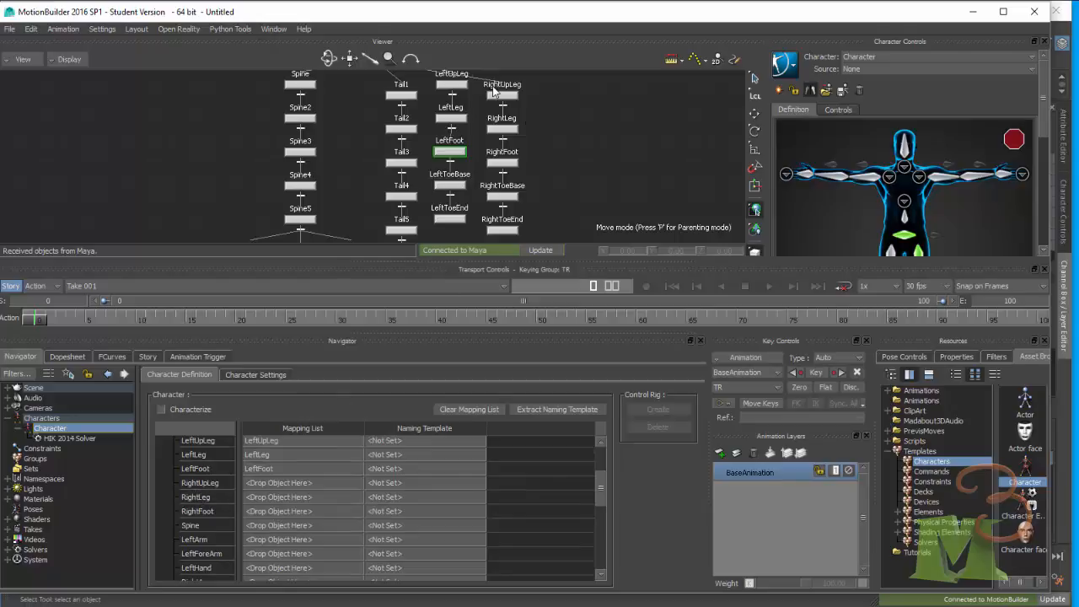
{"action": "left_click_drag", "start_coordinate": [504, 97], "coordinate": [290, 480]}
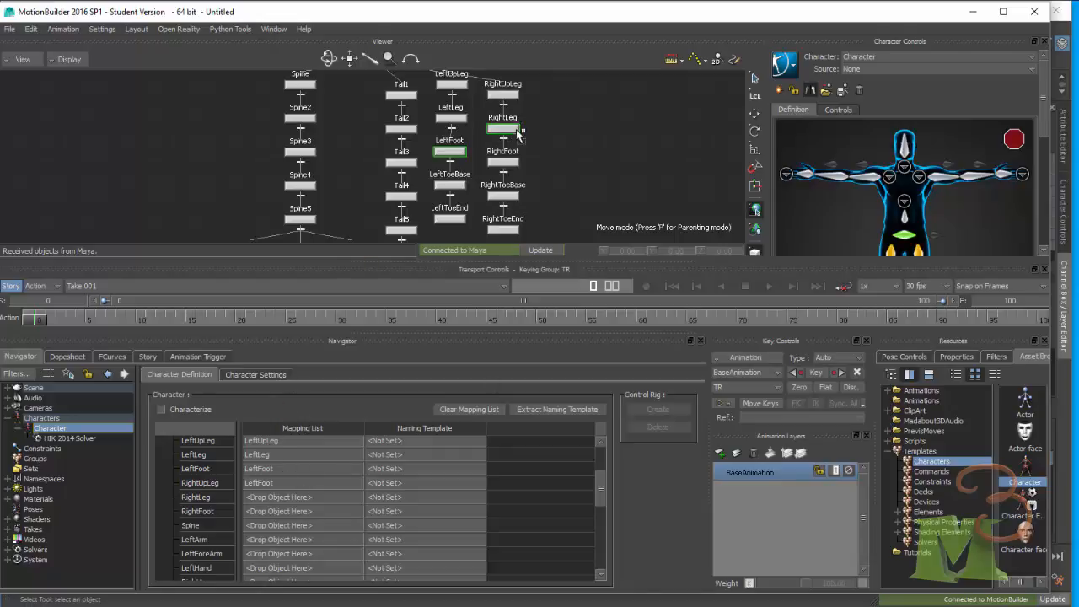
{"action": "left_click_drag", "start_coordinate": [518, 133], "coordinate": [296, 497], "text": "alt"}
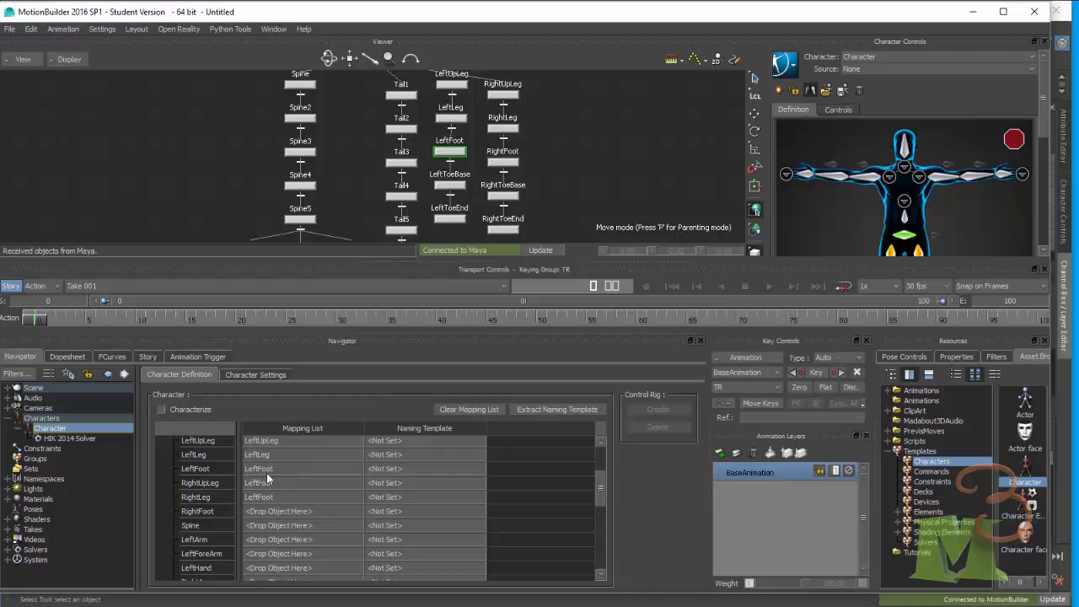
{"action": "left_click", "coordinate": [516, 128]}
{"action": "left_click_drag", "start_coordinate": [510, 131], "coordinate": [269, 498]}
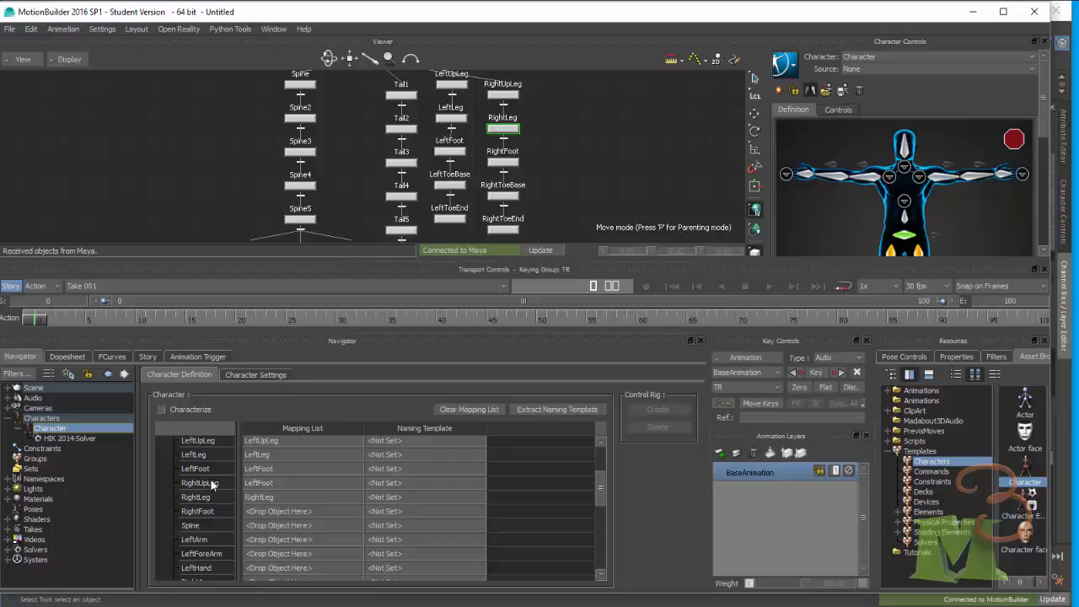
{"action": "left_click", "coordinate": [505, 96]}
{"action": "left_click_drag", "start_coordinate": [506, 99], "coordinate": [266, 484]}
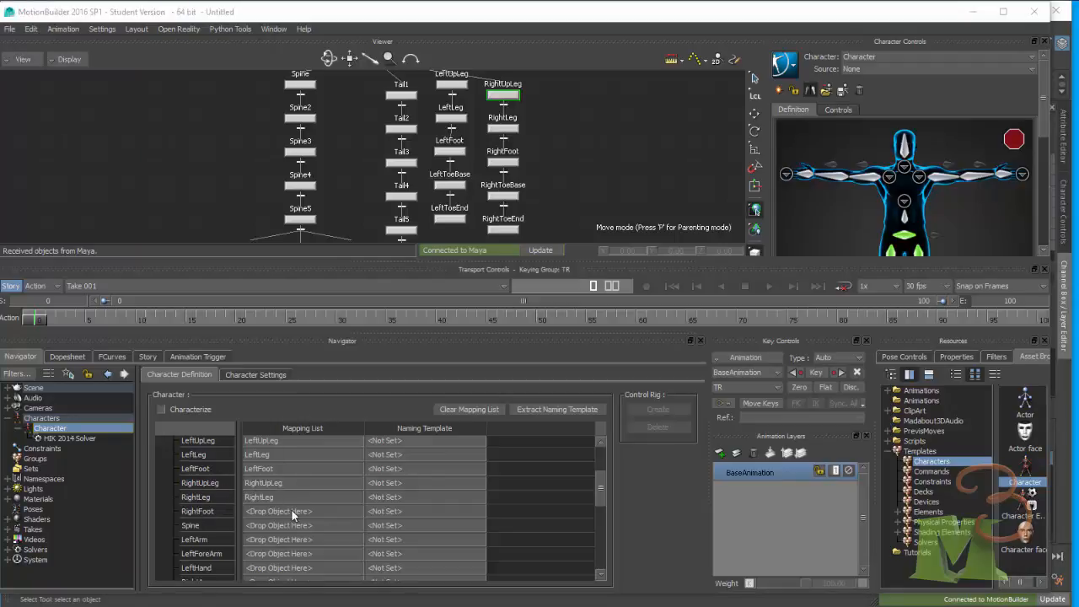
{"action": "left_click", "coordinate": [506, 194]}
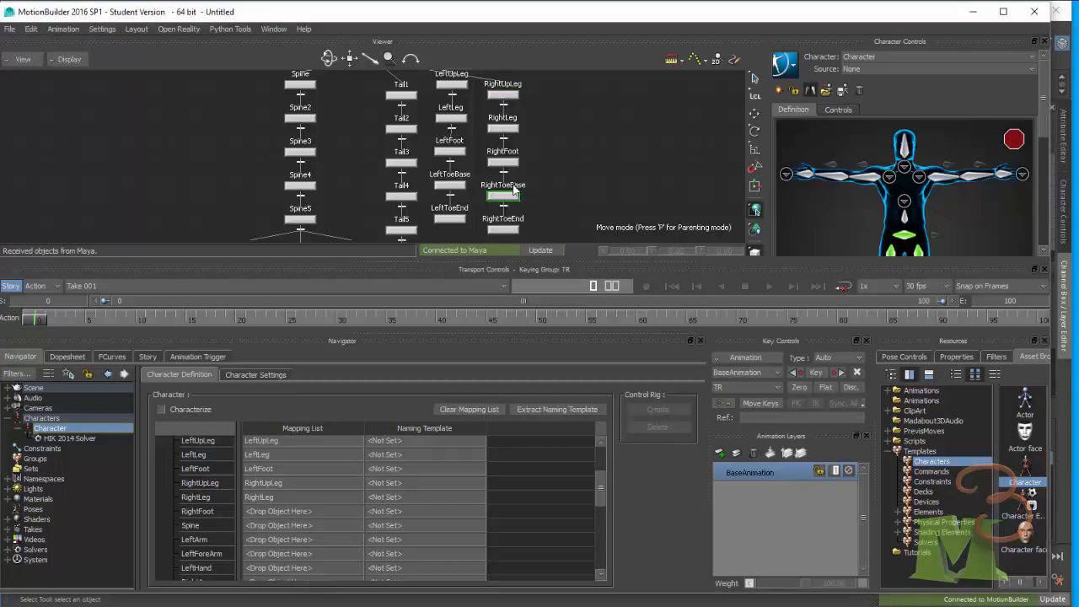
{"action": "left_click", "coordinate": [506, 163]}
{"action": "left_click_drag", "start_coordinate": [509, 166], "coordinate": [275, 512]}
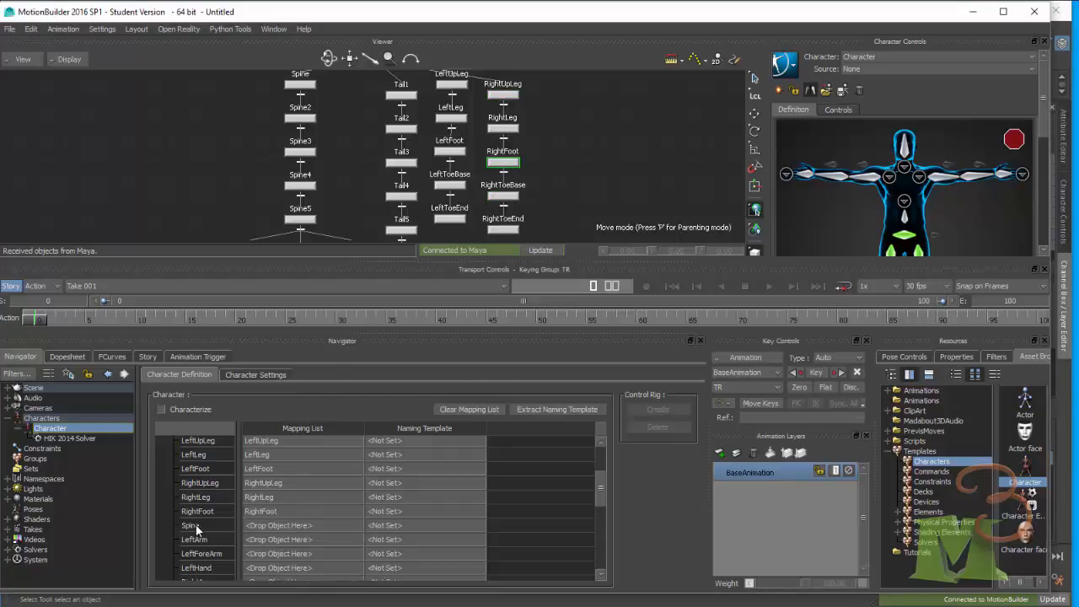
- Map the first Spine joint below the Hips to the Spine slot
{"action": "left_click", "coordinate": [197, 526]}
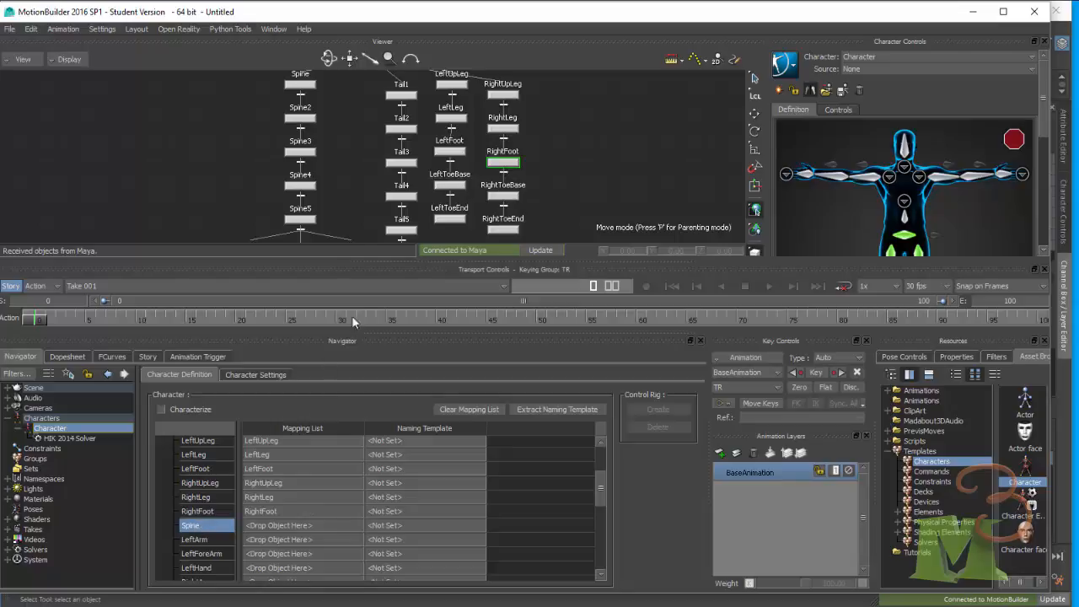
{"action": "left_click", "coordinate": [301, 85]}
{"action": "left_click_drag", "start_coordinate": [354, 107], "coordinate": [357, 160], "text": "shift"}
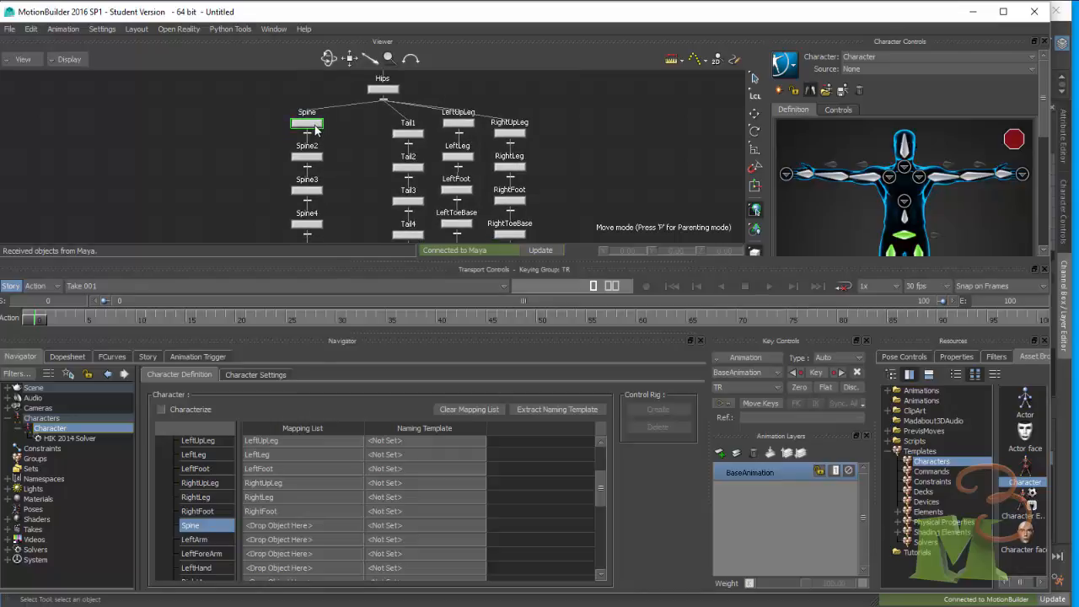
{"action": "left_click_drag", "start_coordinate": [316, 129], "coordinate": [283, 529], "text": "alt"}
- Map the LeftArm joint below LeftShoulder to the LeftArm slot
{"action": "left_click_drag", "start_coordinate": [561, 179], "coordinate": [661, 33], "text": "shift"}
{"action": "left_click_drag", "start_coordinate": [537, 175], "coordinate": [478, 121], "text": "shift"}
{"action": "left_click", "coordinate": [369, 110]}
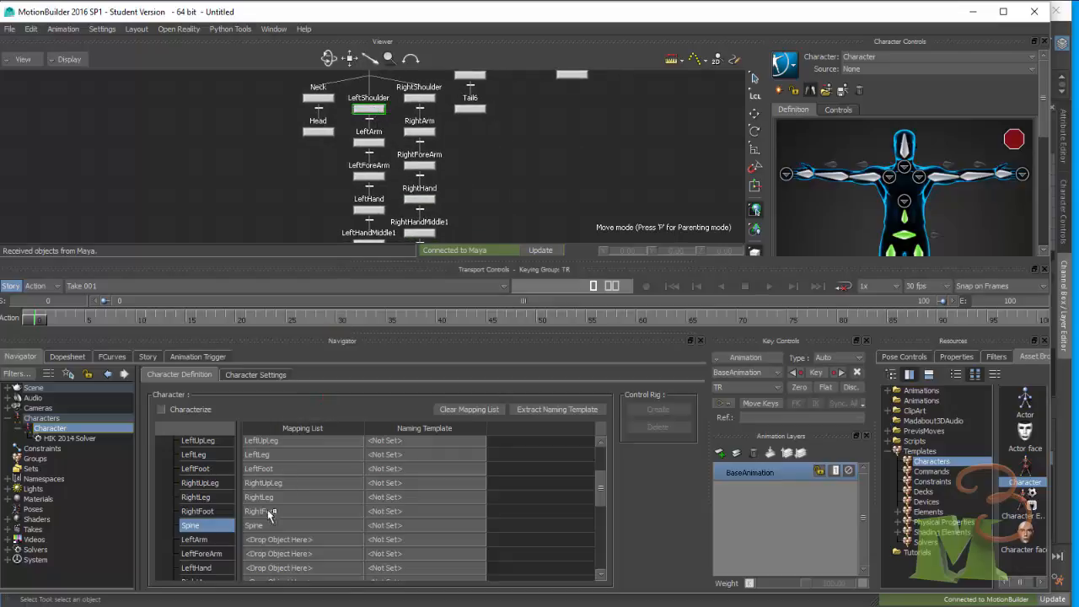
{"action": "left_click_drag", "start_coordinate": [257, 544], "coordinate": [268, 544]}
{"action": "left_click_drag", "start_coordinate": [372, 145], "coordinate": [300, 538]}
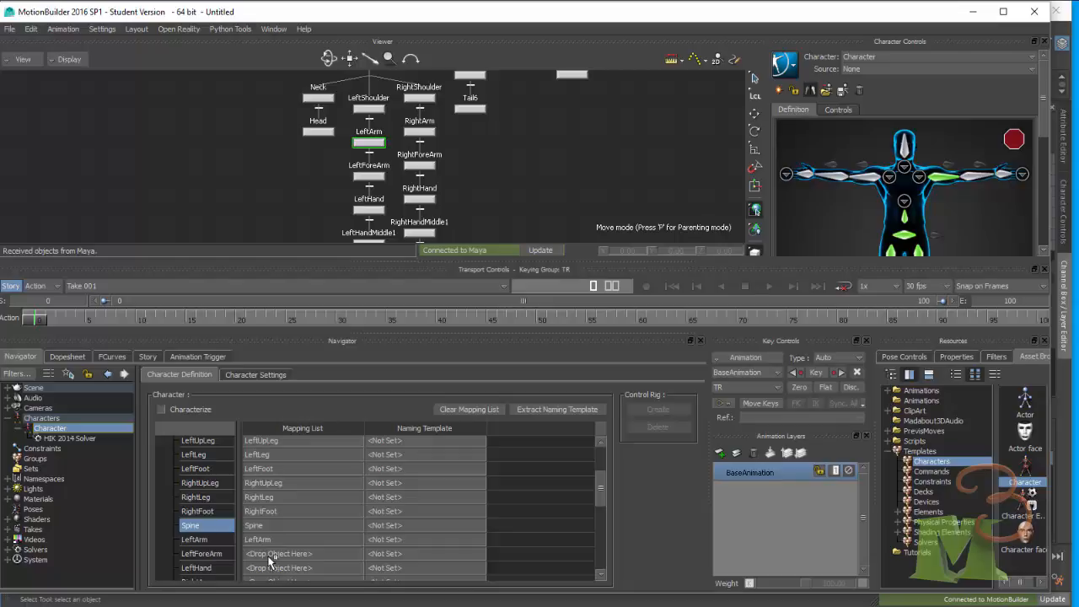
- Try mapping the LeftArm joint to the LeftForeArm slot and the LeftShoulder joint to the LeftArm slot
{"action": "left_click_drag", "start_coordinate": [270, 558], "coordinate": [270, 555]}
{"action": "left_click", "coordinate": [368, 109]}
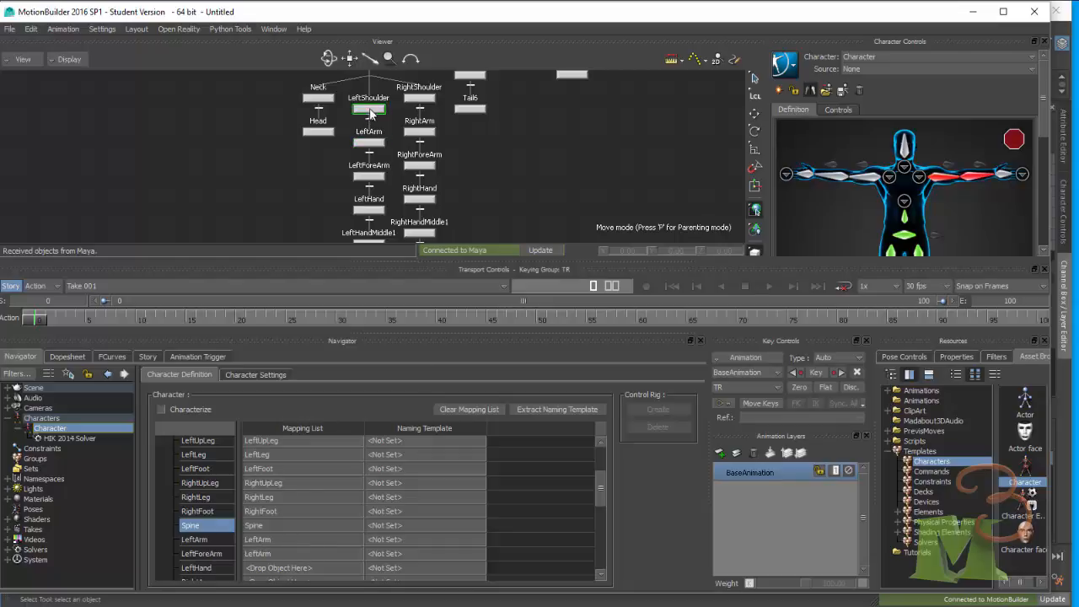
{"action": "left_click_drag", "start_coordinate": [245, 544], "coordinate": [279, 544]}
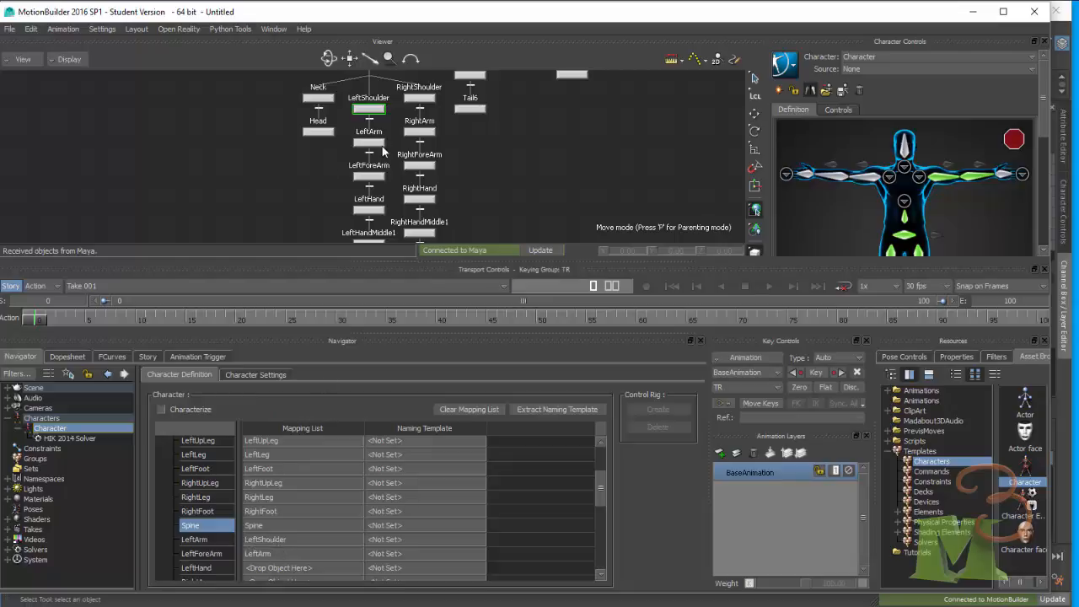
{"action": "left_click", "coordinate": [374, 179]}
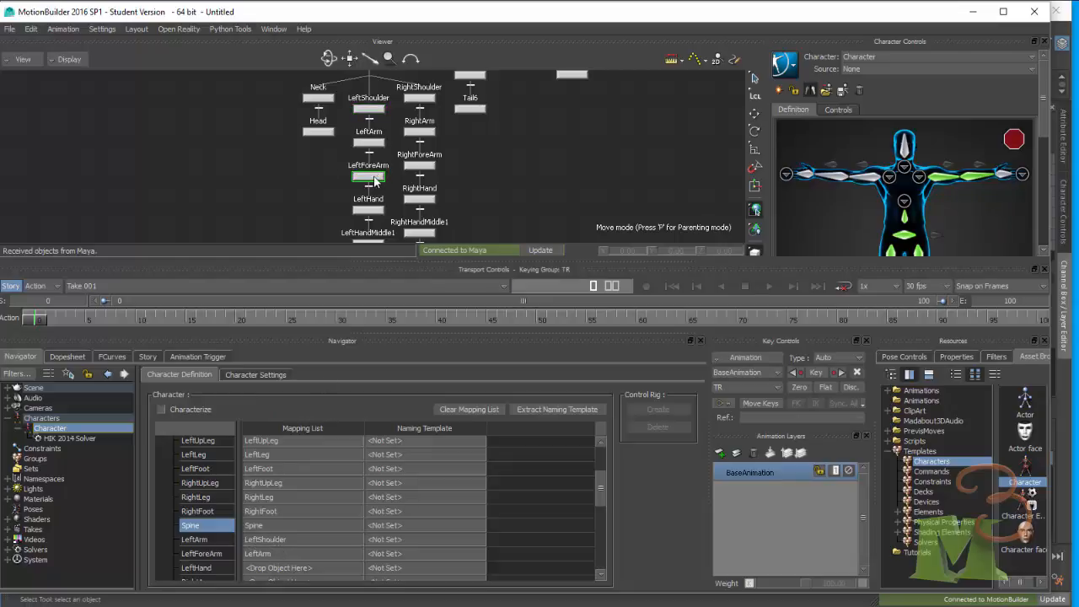
{"action": "left_click", "coordinate": [375, 108]}
{"action": "left_click", "coordinate": [206, 541]}
- Reassign the left arm chain so LeftArm, LeftForeArm and LeftHand each fill the slot of the same name
{"action": "scroll", "coordinate": [276, 538], "scroll_direction": "down", "scroll_amount": 1}
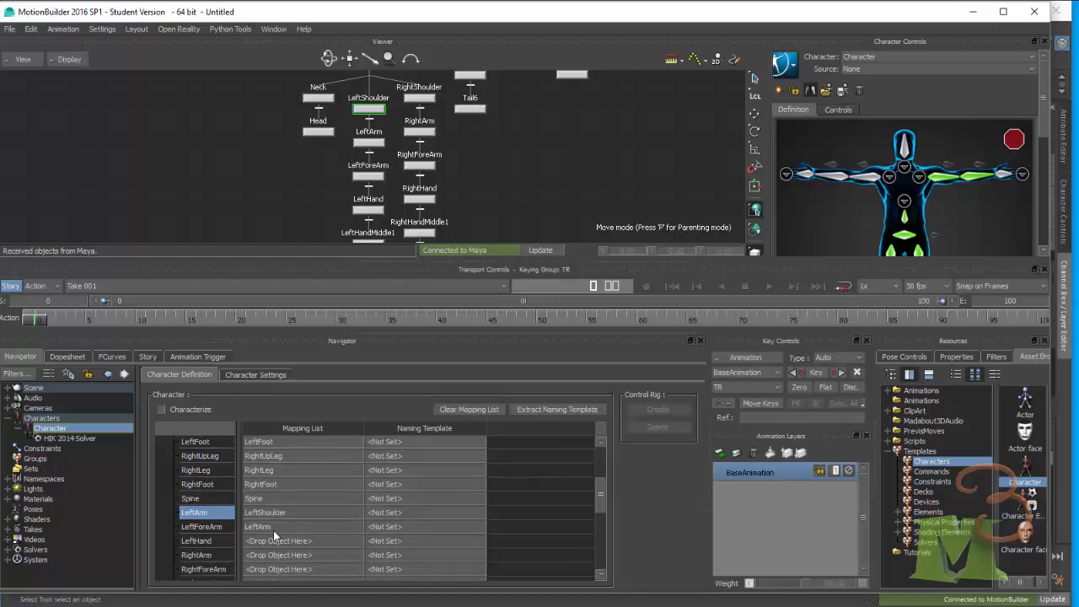
{"action": "scroll", "coordinate": [274, 535], "scroll_direction": "down", "scroll_amount": 1}
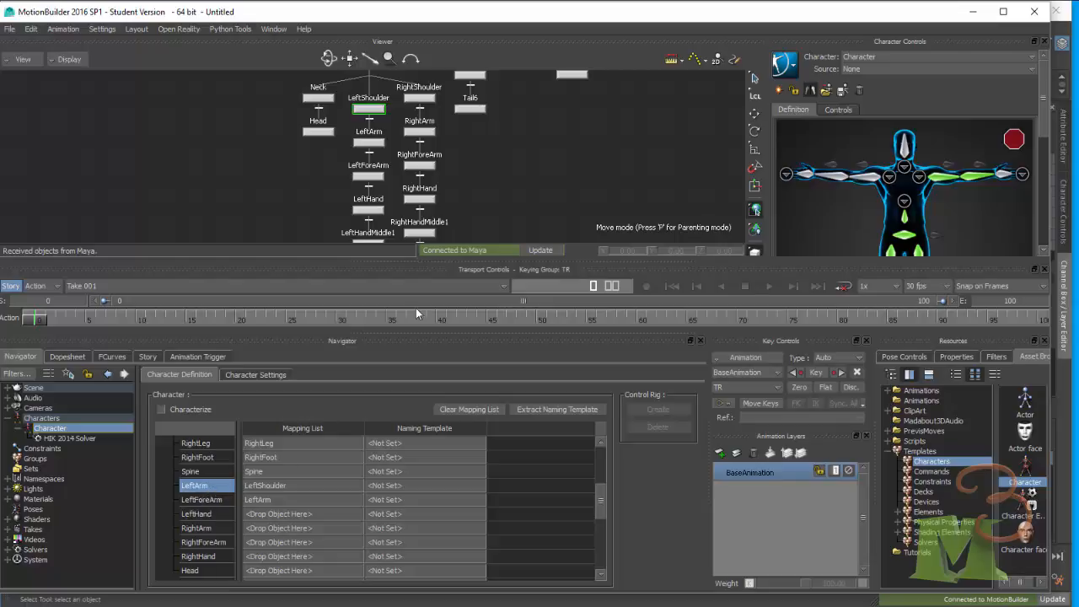
{"action": "left_click", "coordinate": [379, 142]}
{"action": "left_click_drag", "start_coordinate": [378, 144], "coordinate": [274, 489]}
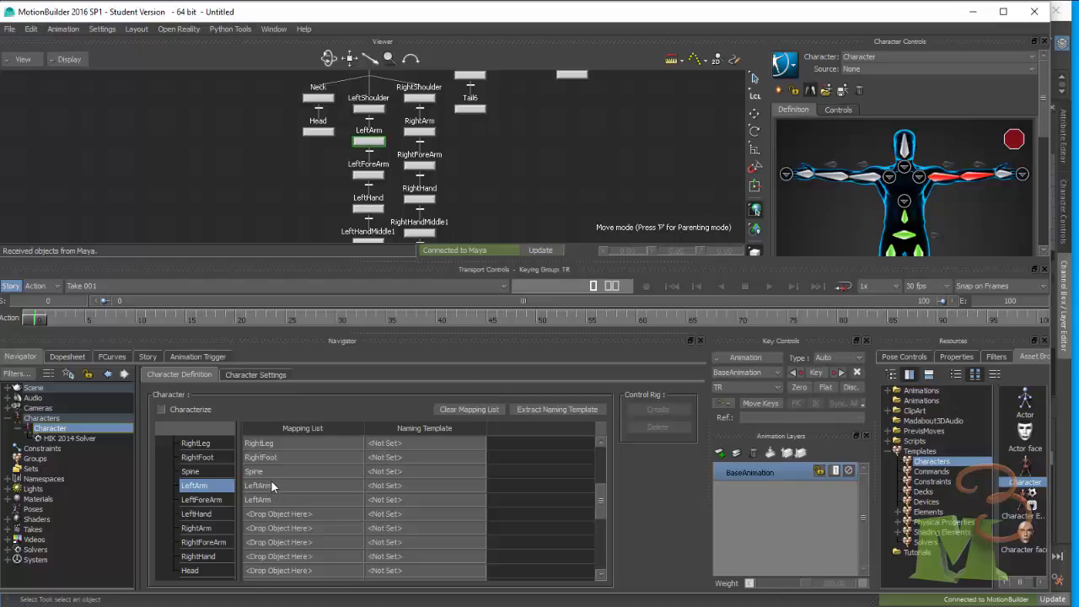
{"action": "left_click", "coordinate": [374, 176]}
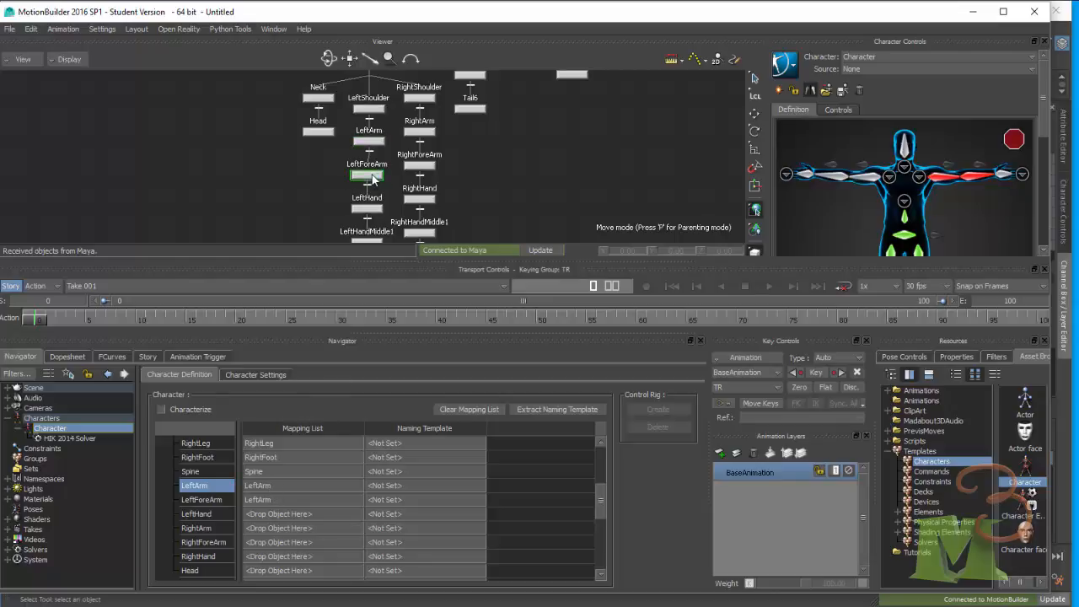
{"action": "left_click_drag", "start_coordinate": [374, 175], "coordinate": [269, 502]}
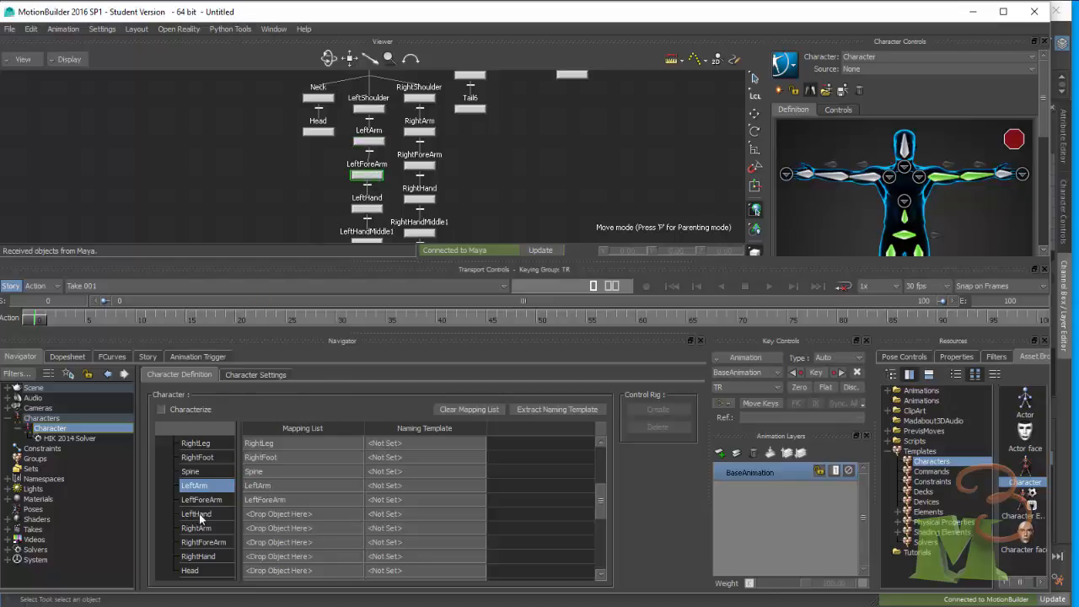
{"action": "left_click_drag", "start_coordinate": [380, 209], "coordinate": [263, 519]}
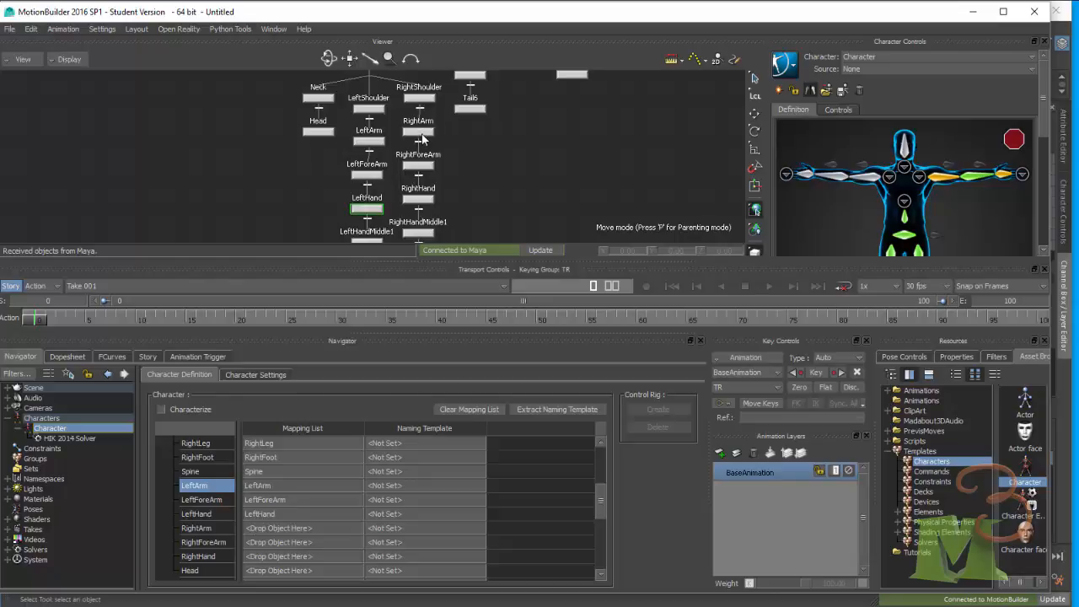
- Map the RightArm and RightForeArm joints to the Character slots of the same names
{"action": "left_click_drag", "start_coordinate": [421, 133], "coordinate": [277, 529]}
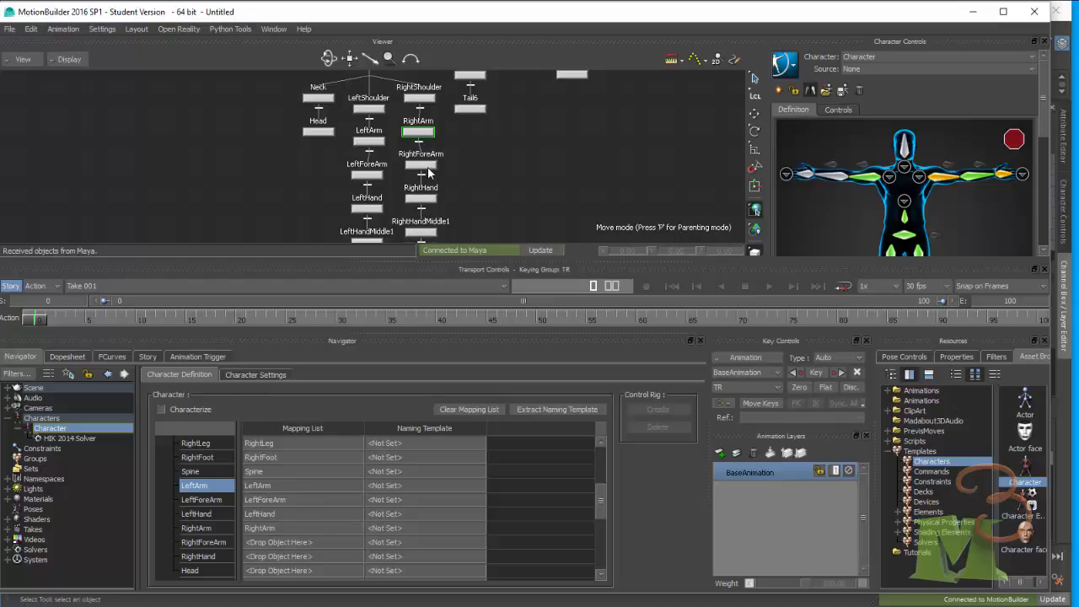
{"action": "left_click", "coordinate": [478, 158]}
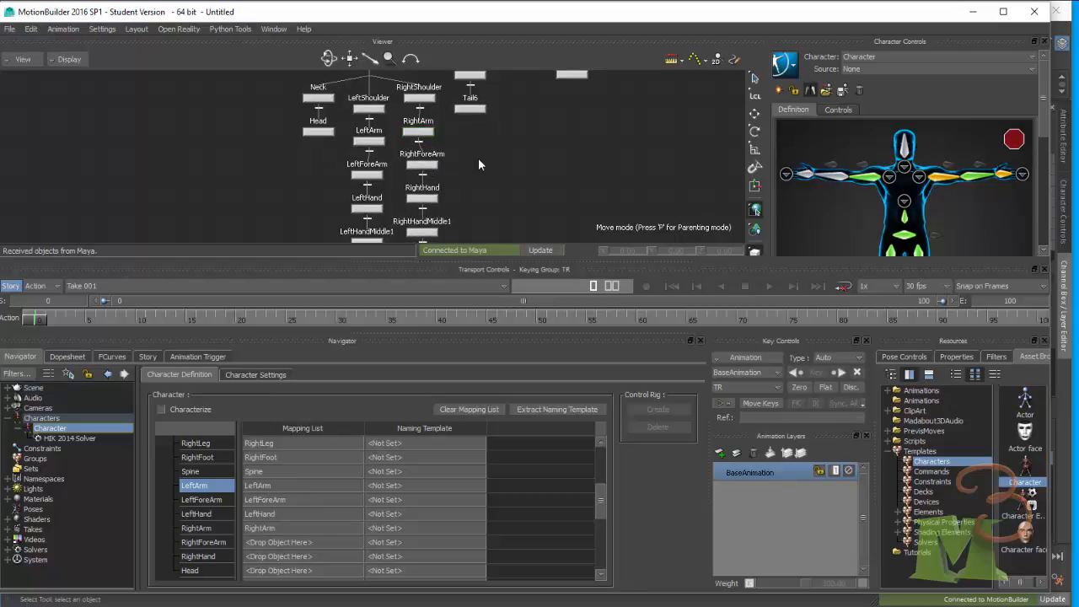
{"action": "left_click", "coordinate": [425, 165]}
{"action": "left_click_drag", "start_coordinate": [430, 167], "coordinate": [289, 544]}
{"action": "left_click", "coordinate": [489, 188]}
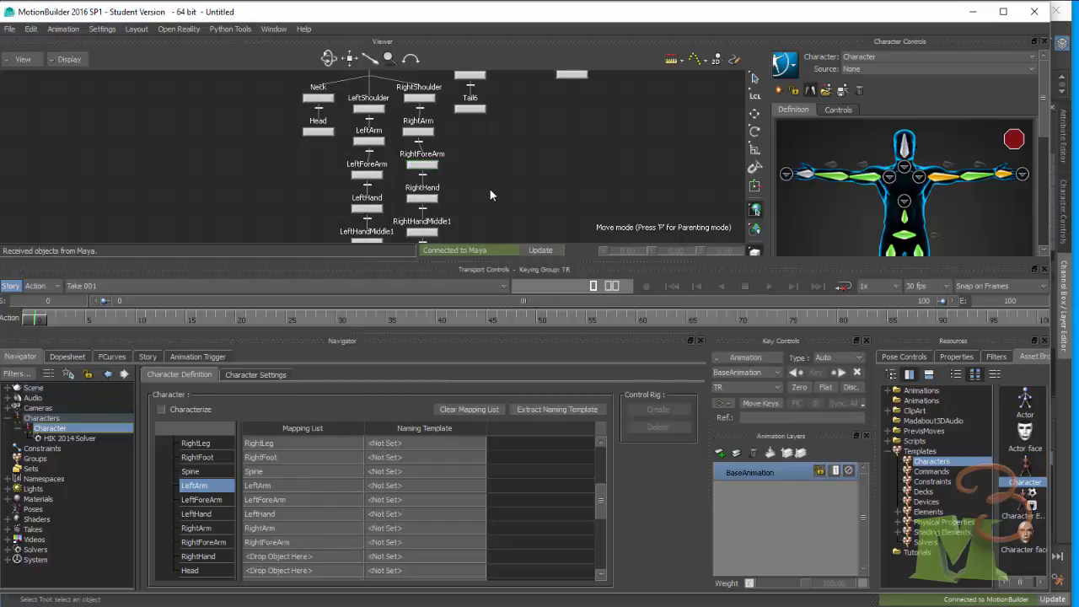
- Reopen the Character definition and map the RightHand joint to the RightHand slot
{"action": "left_click", "coordinate": [430, 201]}
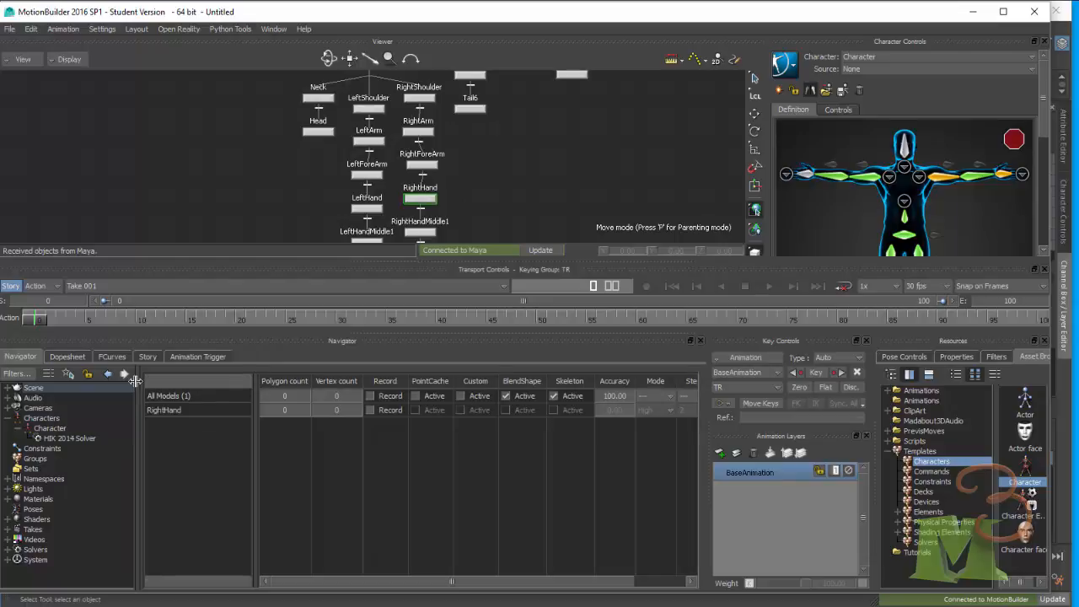
{"action": "left_click", "coordinate": [52, 430]}
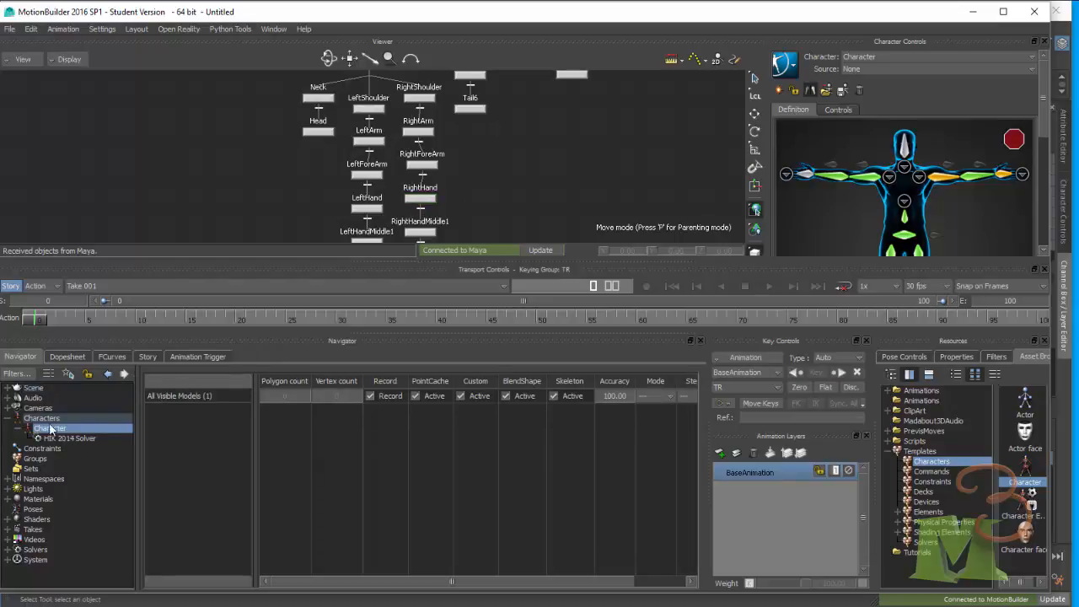
{"action": "left_click", "coordinate": [47, 419]}
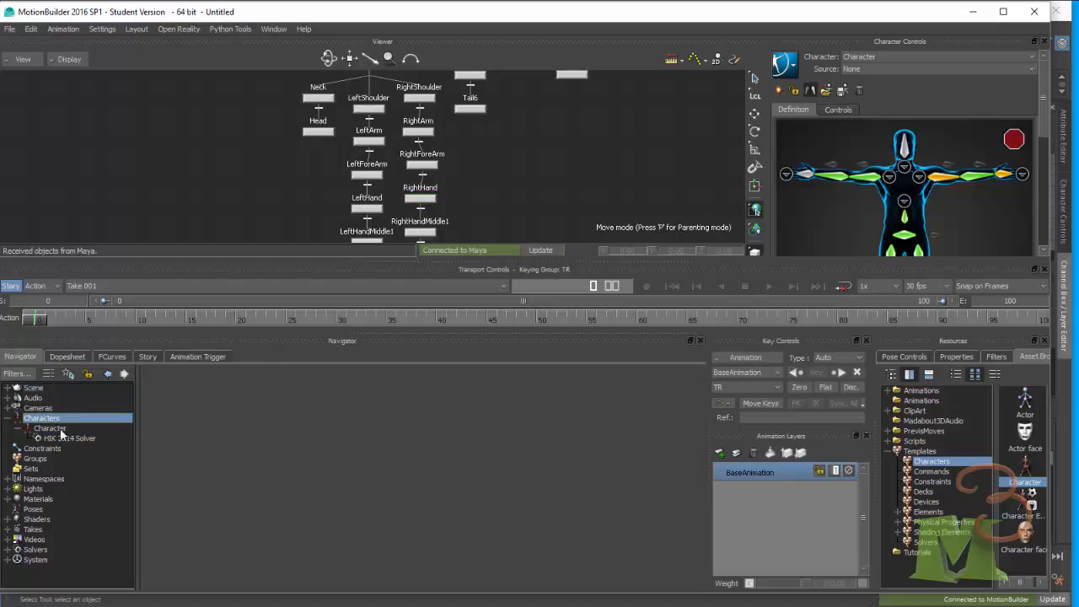
{"action": "left_click", "coordinate": [49, 429]}
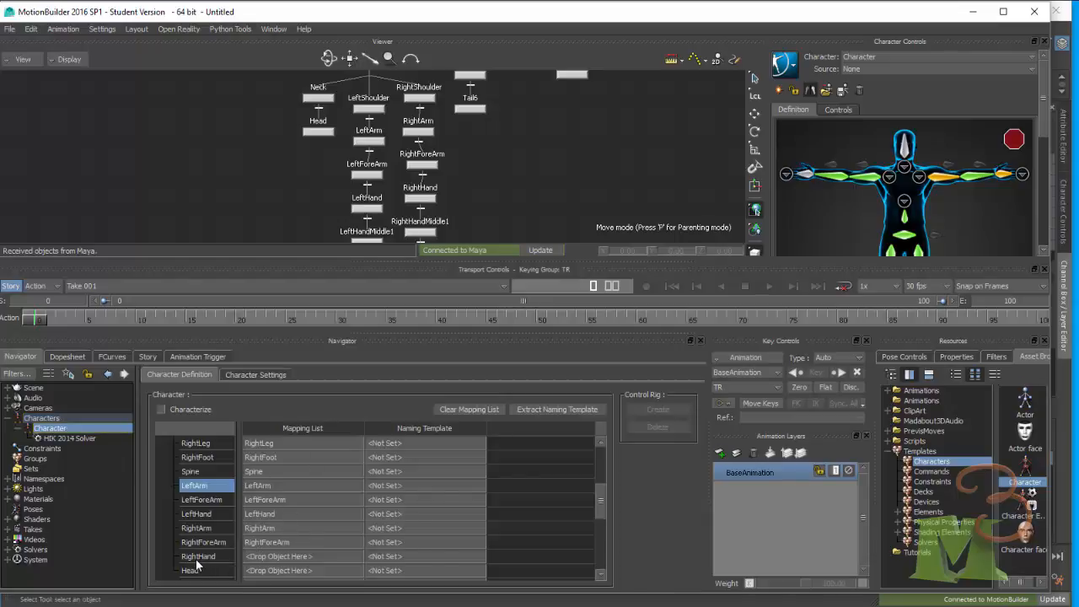
{"action": "left_click", "coordinate": [426, 200]}
{"action": "left_click_drag", "start_coordinate": [426, 201], "coordinate": [280, 558]}
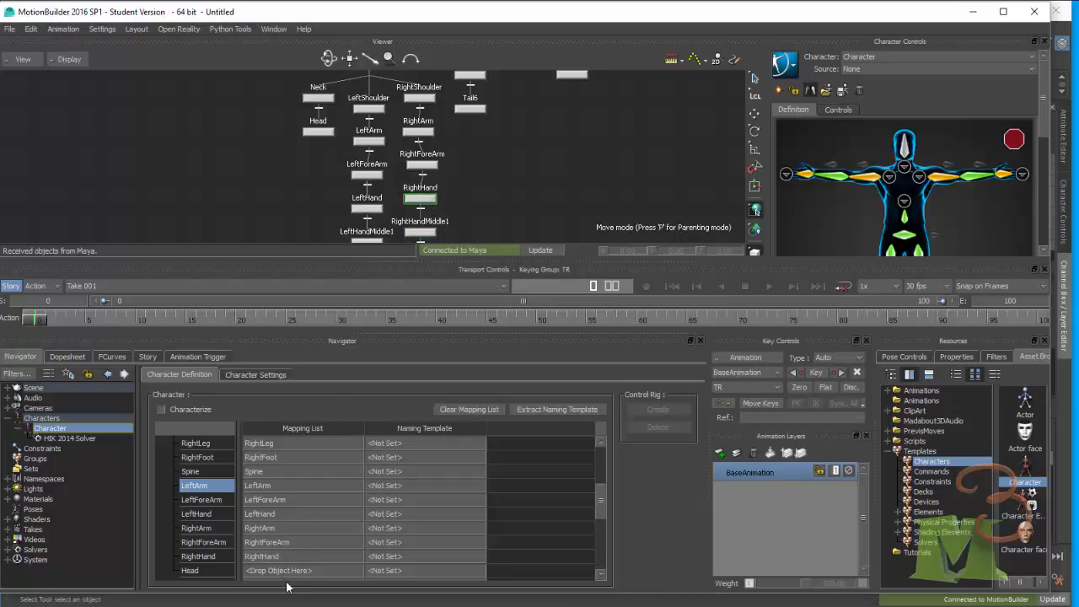
- Map the Head joint to the Head slot and collapse the Base (required) group
{"action": "left_click", "coordinate": [321, 133]}
{"action": "left_click_drag", "start_coordinate": [321, 137], "coordinate": [280, 575]}
{"action": "left_click_drag", "start_coordinate": [603, 502], "coordinate": [602, 476]}
{"action": "left_click", "coordinate": [162, 463]}
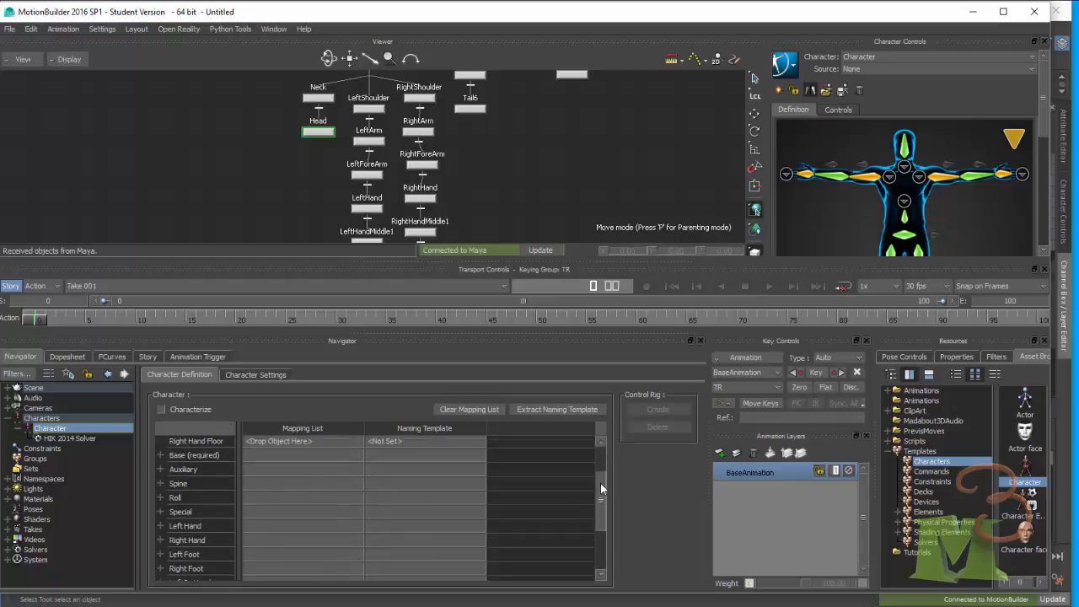
- Expand the Spine group of the mapping list and map the Spine2 joint to the Spine1 slot
{"action": "left_click", "coordinate": [161, 484]}
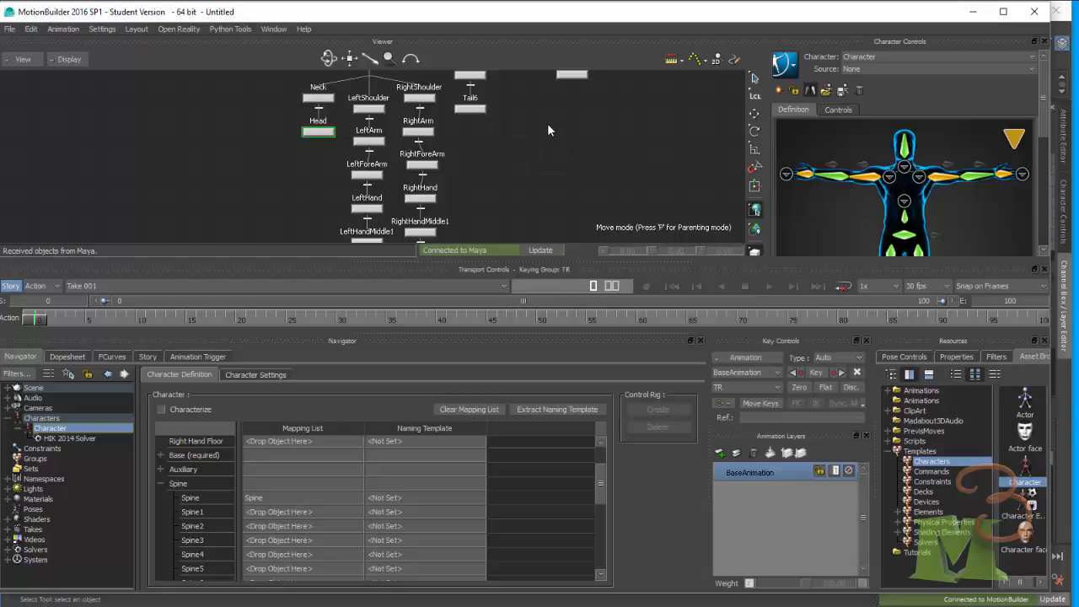
{"action": "left_click_drag", "start_coordinate": [548, 125], "coordinate": [549, 201], "text": "shift"}
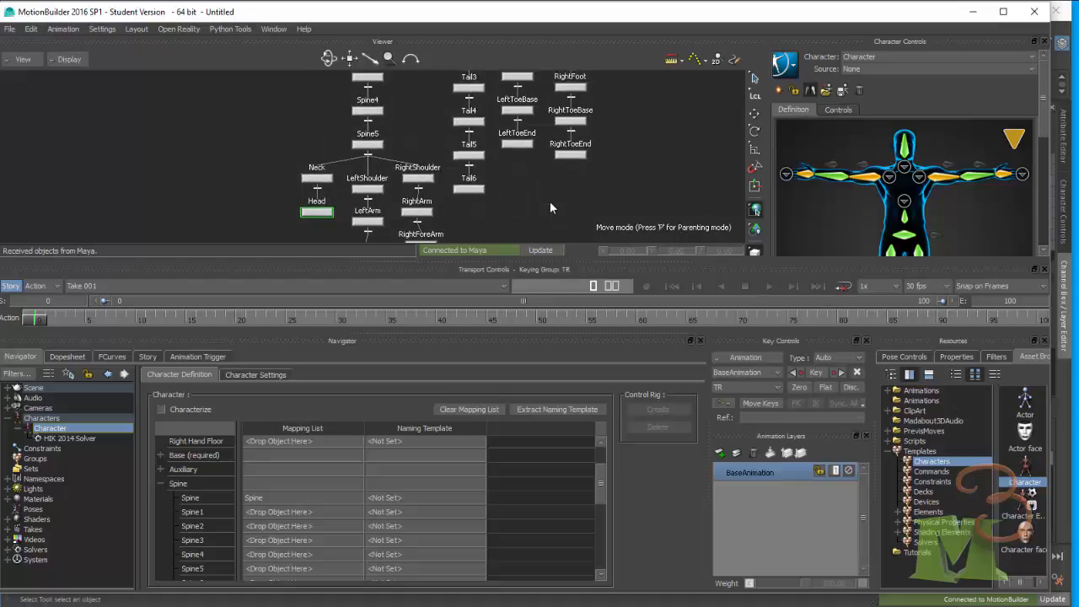
{"action": "left_click_drag", "start_coordinate": [407, 69], "coordinate": [404, 167], "text": "shift"}
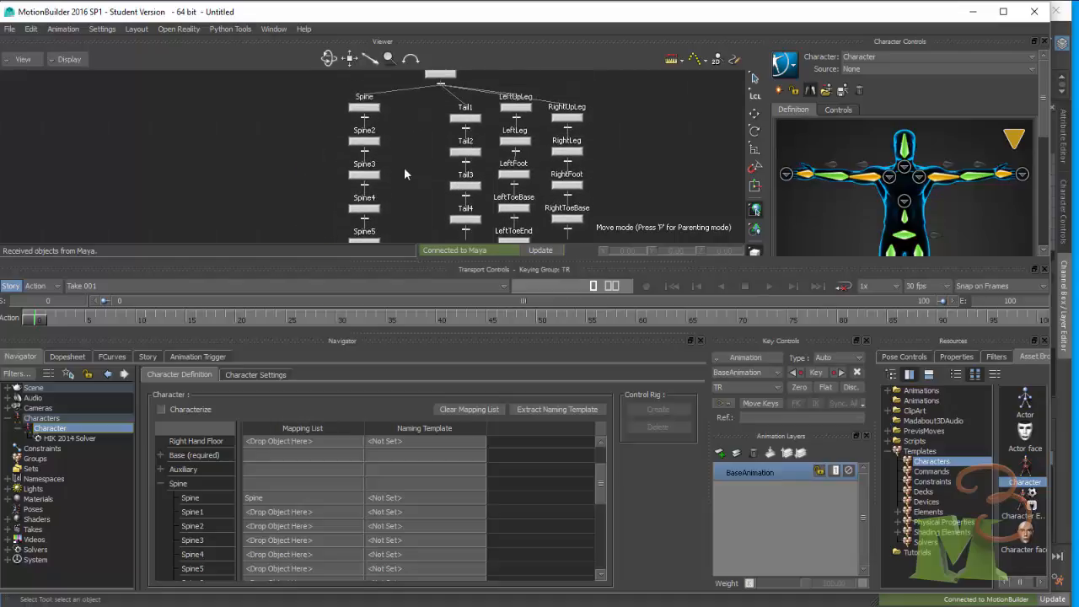
{"action": "left_click", "coordinate": [367, 146]}
{"action": "left_click", "coordinate": [364, 239], "text": "shift"}
{"action": "left_click_drag", "start_coordinate": [276, 516], "coordinate": [275, 516]}
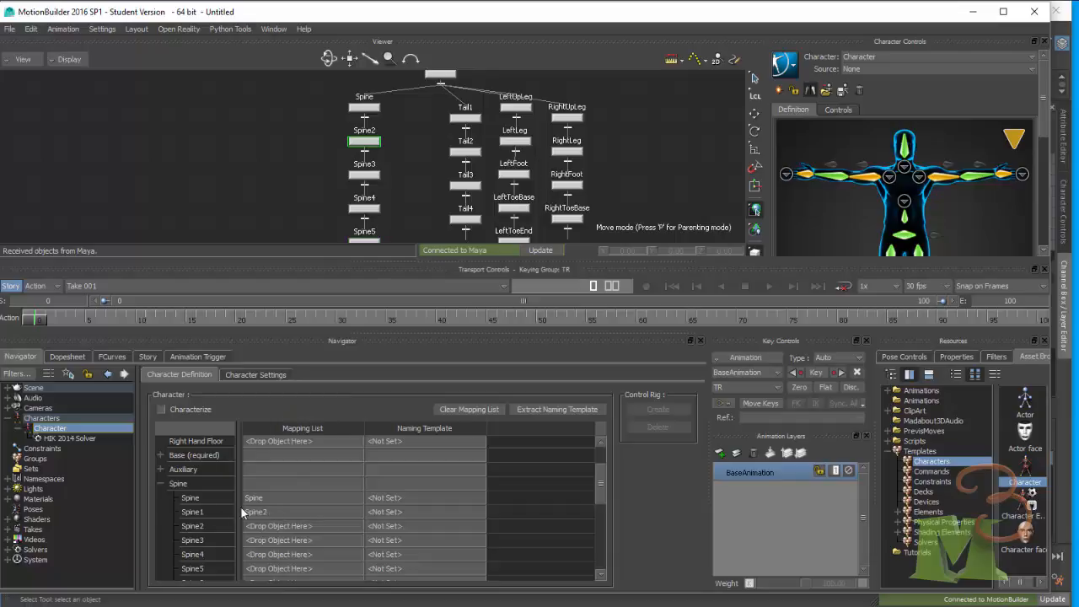
- Map the Spine3, Spine4 and Spine5 joints to the Spine2, Spine3 and Spine4 slots, and collapse the Spine group
{"action": "left_click", "coordinate": [372, 176]}
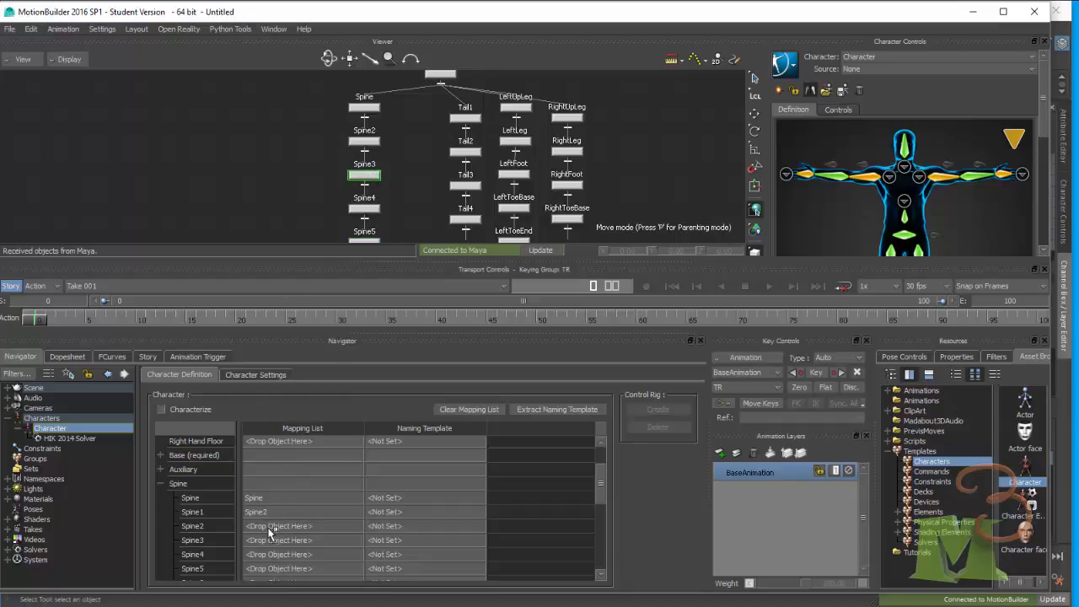
{"action": "left_click", "coordinate": [373, 211]}
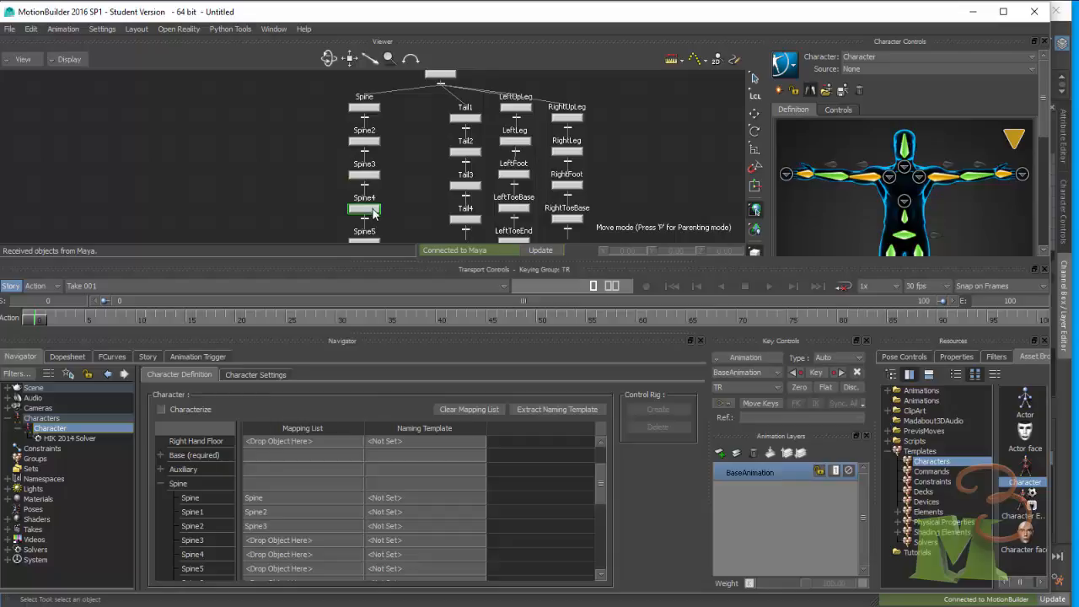
{"action": "left_click_drag", "start_coordinate": [372, 212], "coordinate": [302, 541]}
{"action": "left_click_drag", "start_coordinate": [424, 186], "coordinate": [416, 120], "text": "shift"}
{"action": "left_click", "coordinate": [374, 167]}
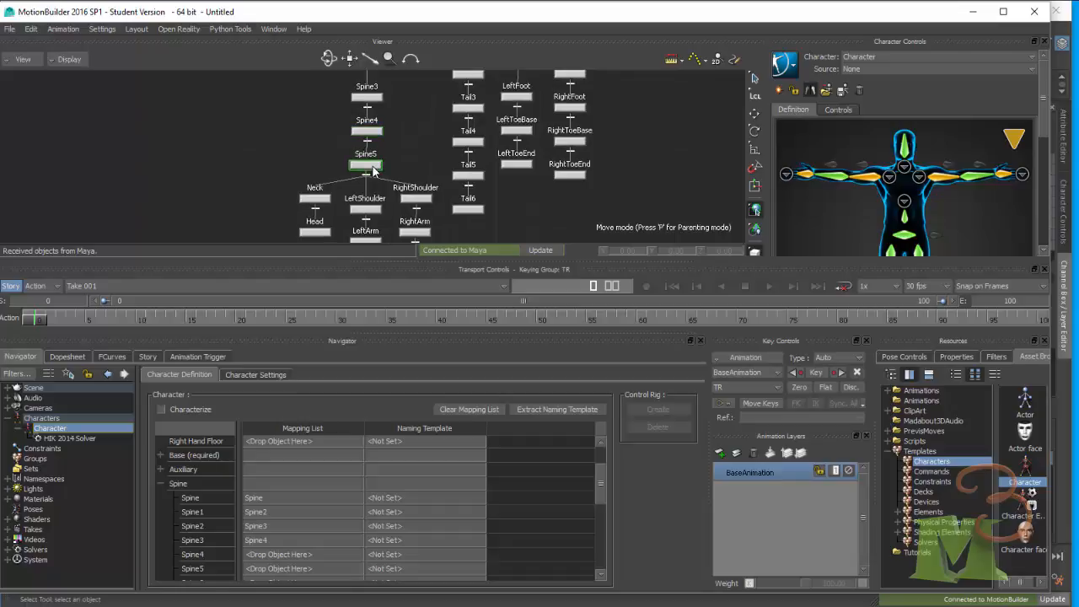
{"action": "left_click_drag", "start_coordinate": [375, 166], "coordinate": [286, 555]}
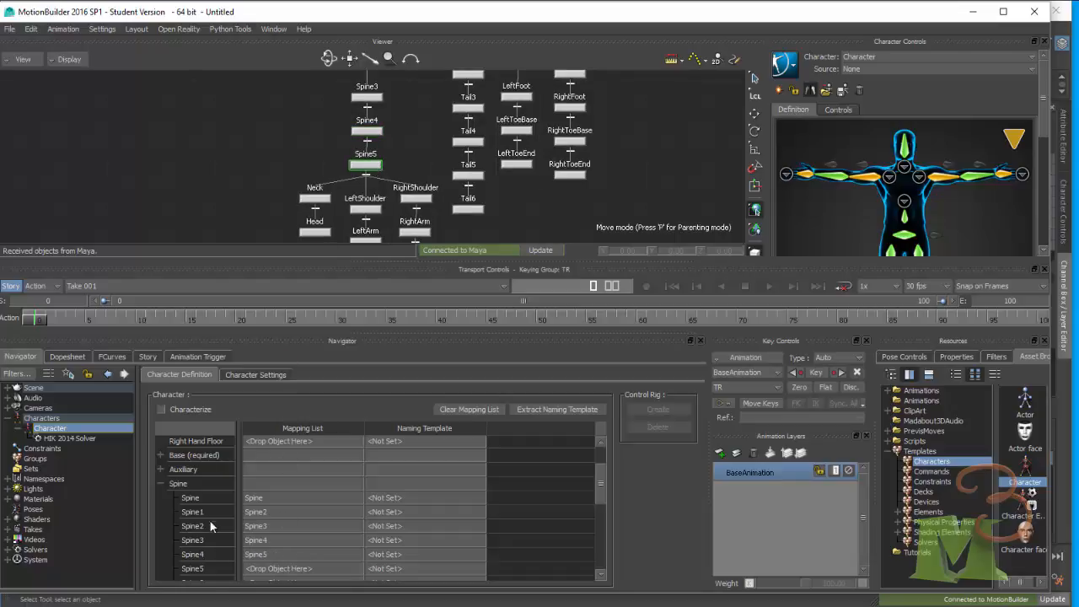
{"action": "left_click", "coordinate": [160, 483]}
{"action": "left_click", "coordinate": [160, 470]}
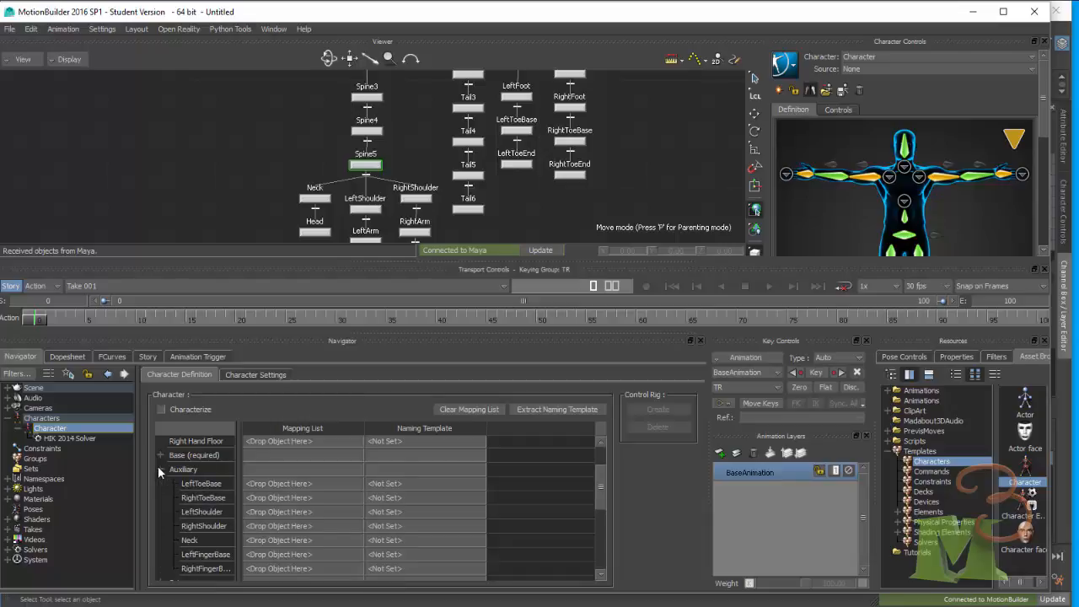
{"action": "left_click", "coordinate": [158, 467]}
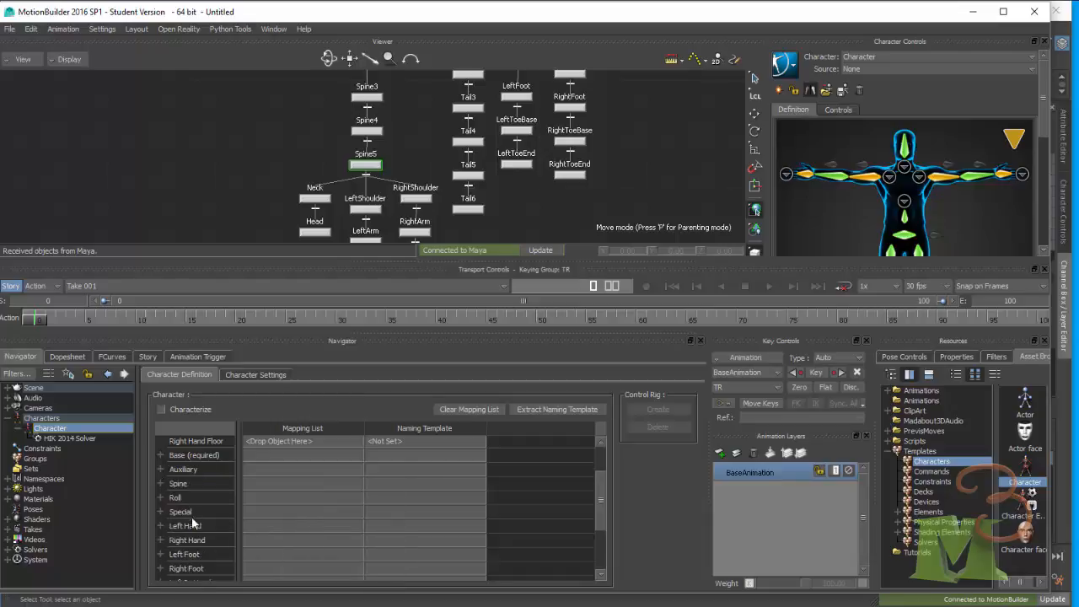
{"action": "left_click", "coordinate": [163, 512]}
{"action": "left_click", "coordinate": [161, 510]}
- Expand the Left Hand group and widen the slot-name column until the full finger slot names fit
{"action": "scroll", "coordinate": [211, 534], "scroll_direction": "down", "scroll_amount": 1}
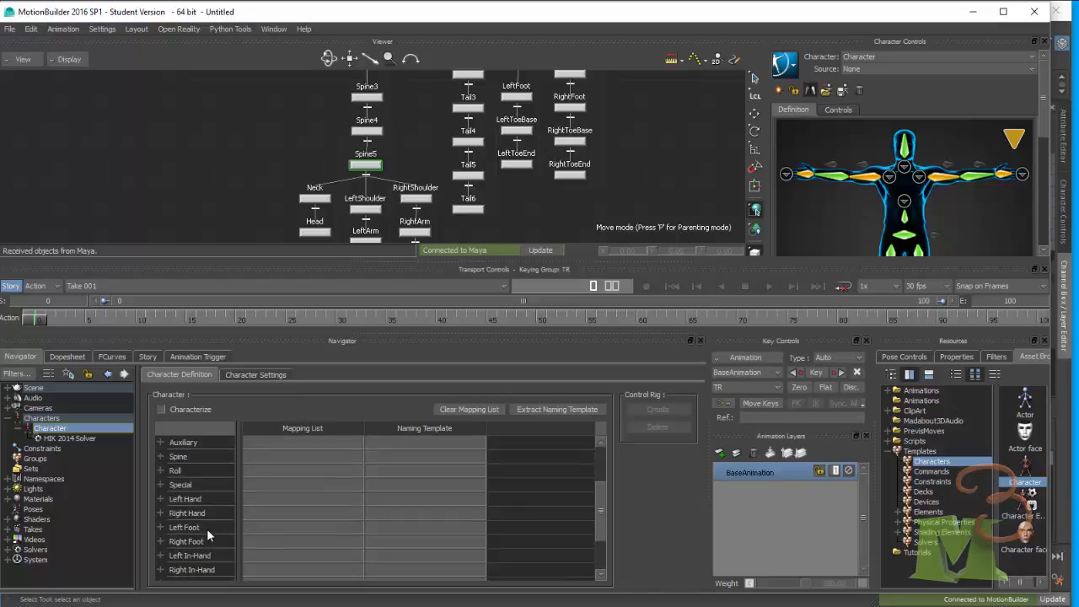
{"action": "left_click", "coordinate": [157, 499]}
{"action": "scroll", "coordinate": [281, 500], "scroll_direction": "down", "scroll_amount": 1}
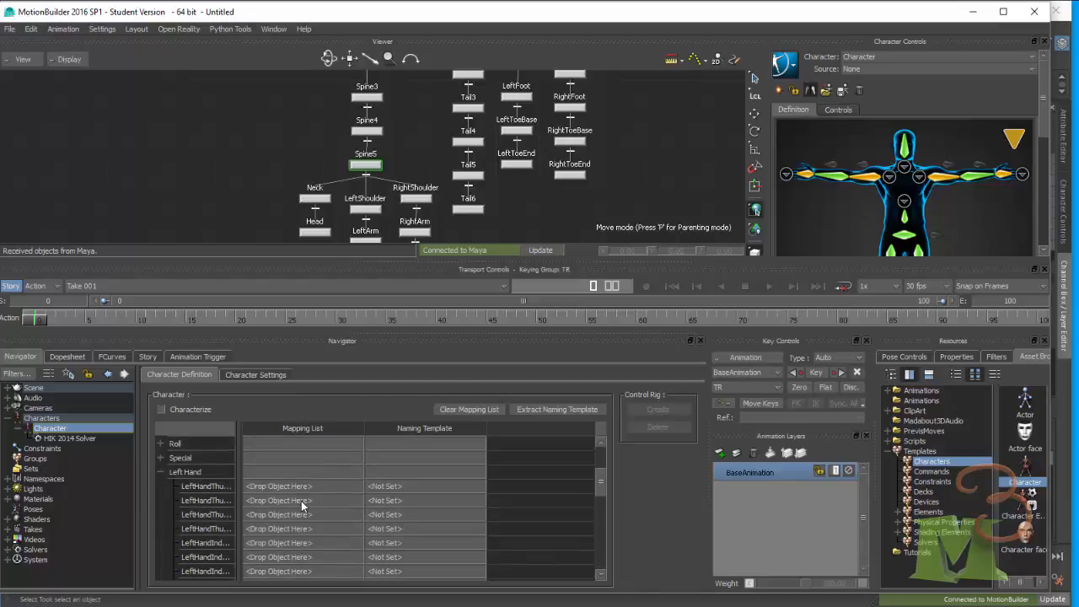
{"action": "left_click", "coordinate": [162, 471]}
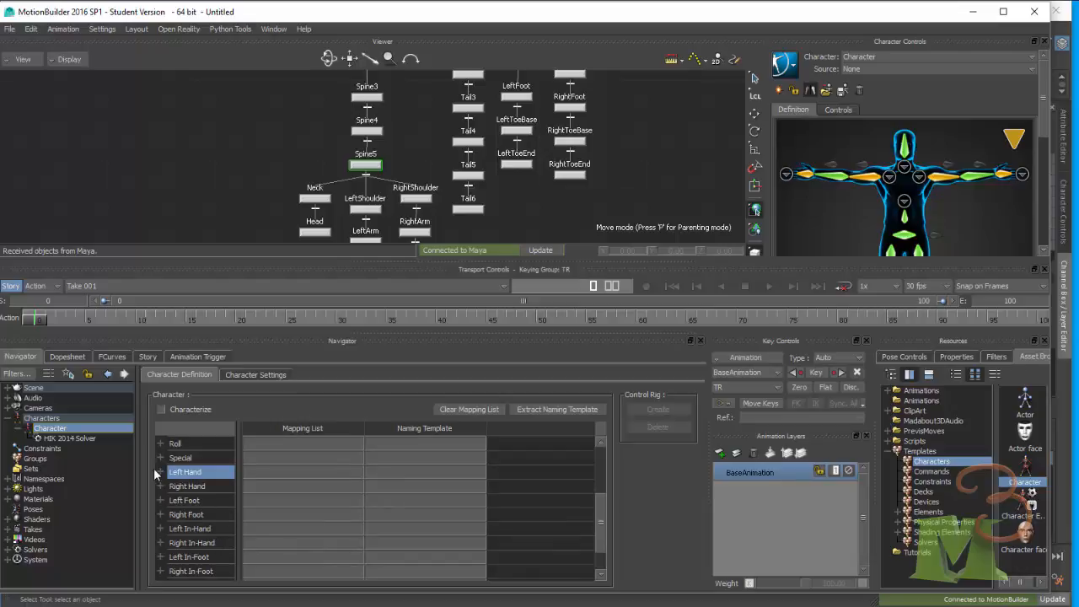
{"action": "left_click", "coordinate": [158, 472]}
{"action": "left_click_drag", "start_coordinate": [237, 514], "coordinate": [301, 516]}
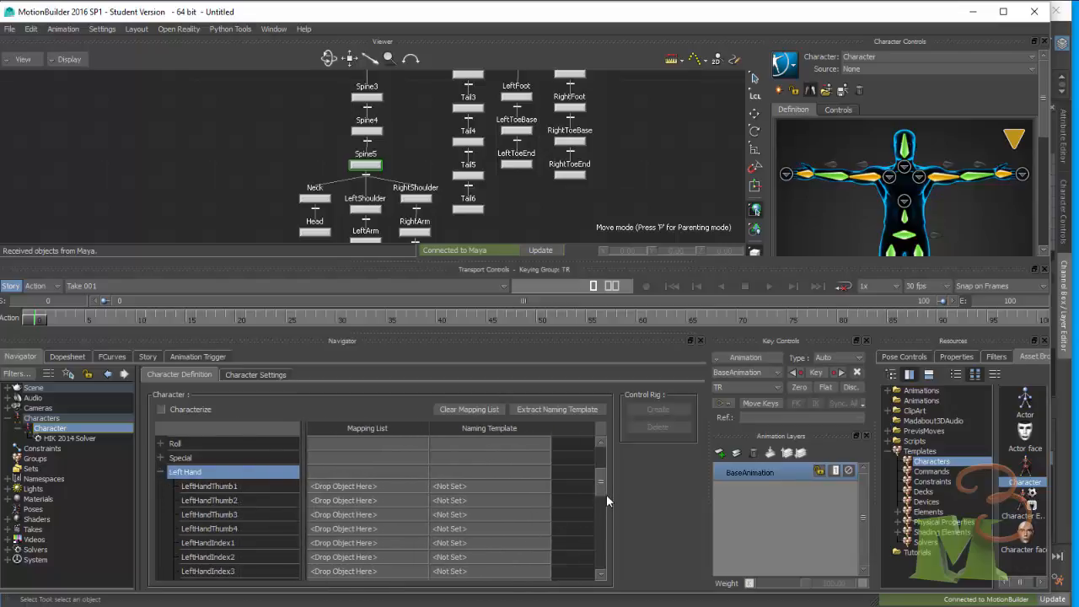
- Map the LeftHandMiddle1 joint to the LeftHandMiddle1 slot
{"action": "left_click_drag", "start_coordinate": [602, 485], "coordinate": [601, 501]}
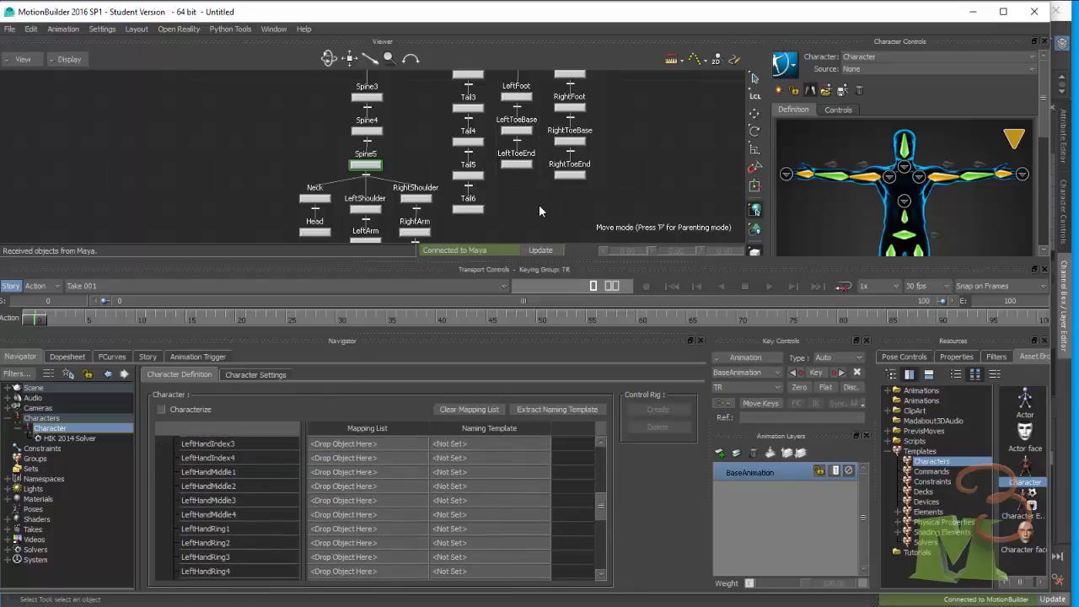
{"action": "left_click_drag", "start_coordinate": [539, 204], "coordinate": [559, 56], "text": "shift"}
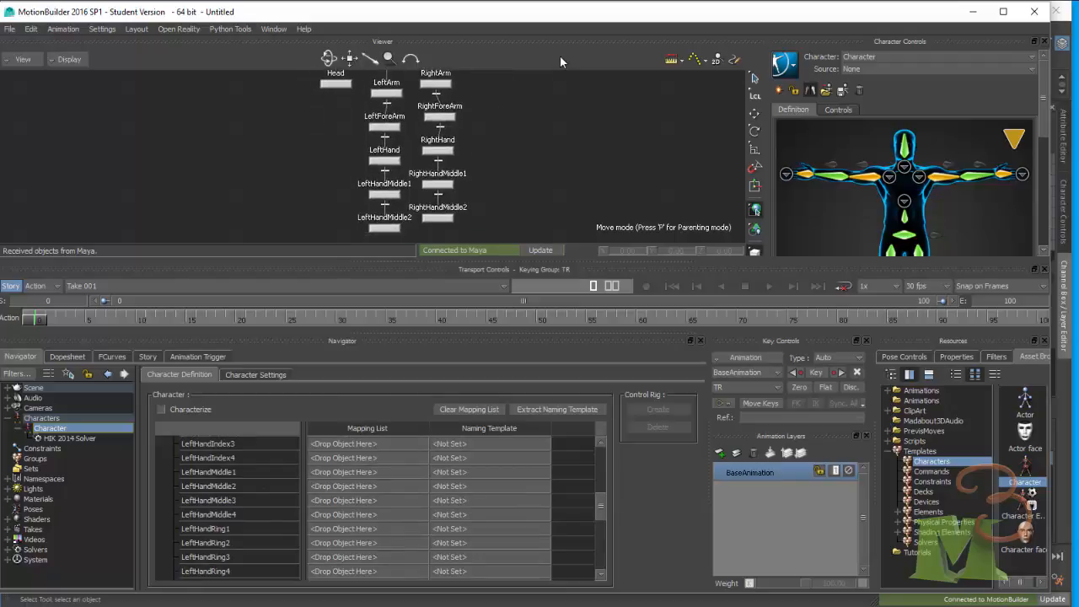
{"action": "left_click_drag", "start_coordinate": [517, 102], "coordinate": [547, 101], "text": "shift"}
{"action": "left_click_drag", "start_coordinate": [431, 180], "coordinate": [350, 472]}
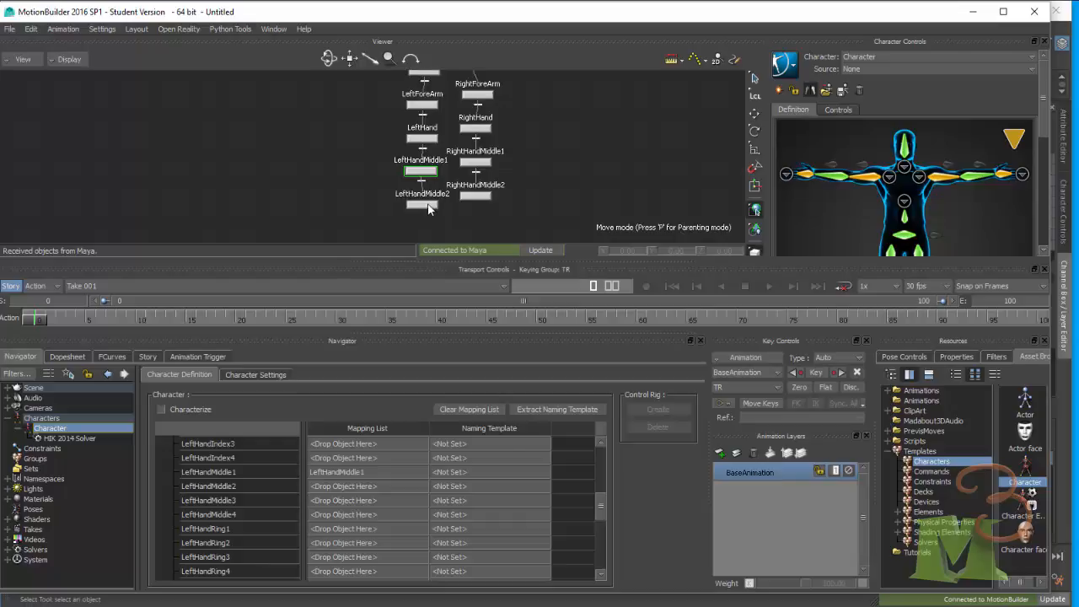
- Lock the Navigator on the Character definition, map the LeftHandMiddle2 joint to the slot of the same name, and collapse the Left Hand group
{"action": "left_click", "coordinate": [427, 205]}
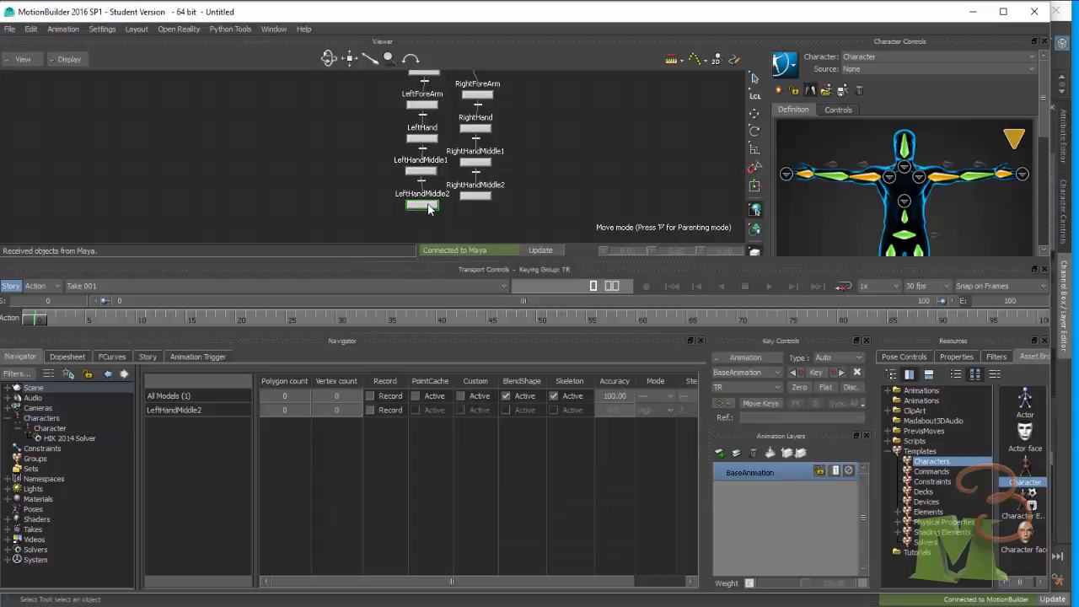
{"action": "left_click", "coordinate": [51, 437]}
{"action": "left_click", "coordinate": [50, 428]}
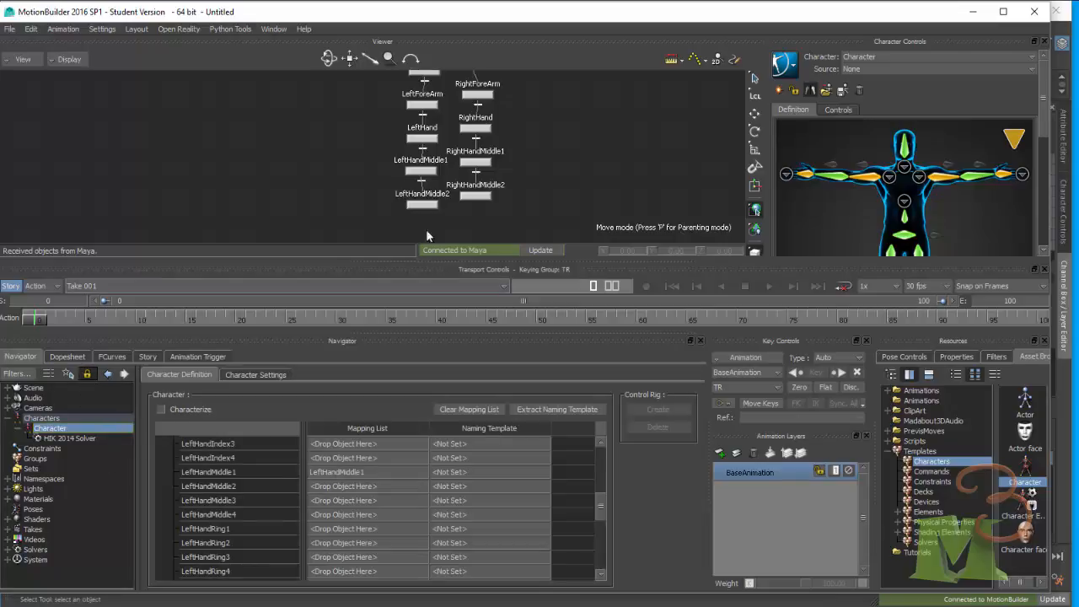
{"action": "left_click", "coordinate": [429, 208]}
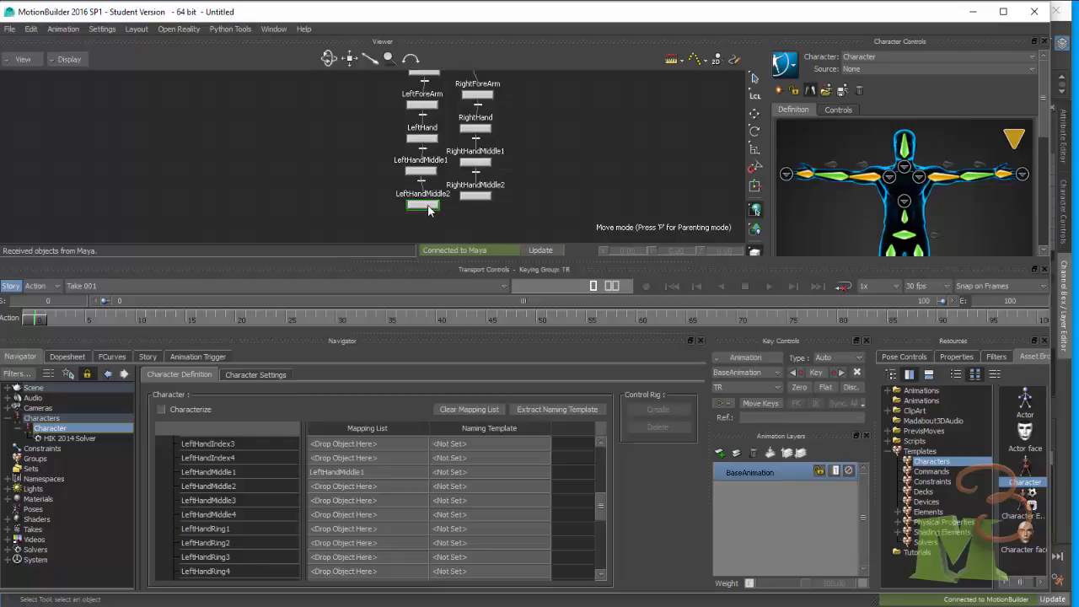
{"action": "left_click_drag", "start_coordinate": [428, 209], "coordinate": [337, 487]}
{"action": "left_click_drag", "start_coordinate": [600, 508], "coordinate": [603, 481]}
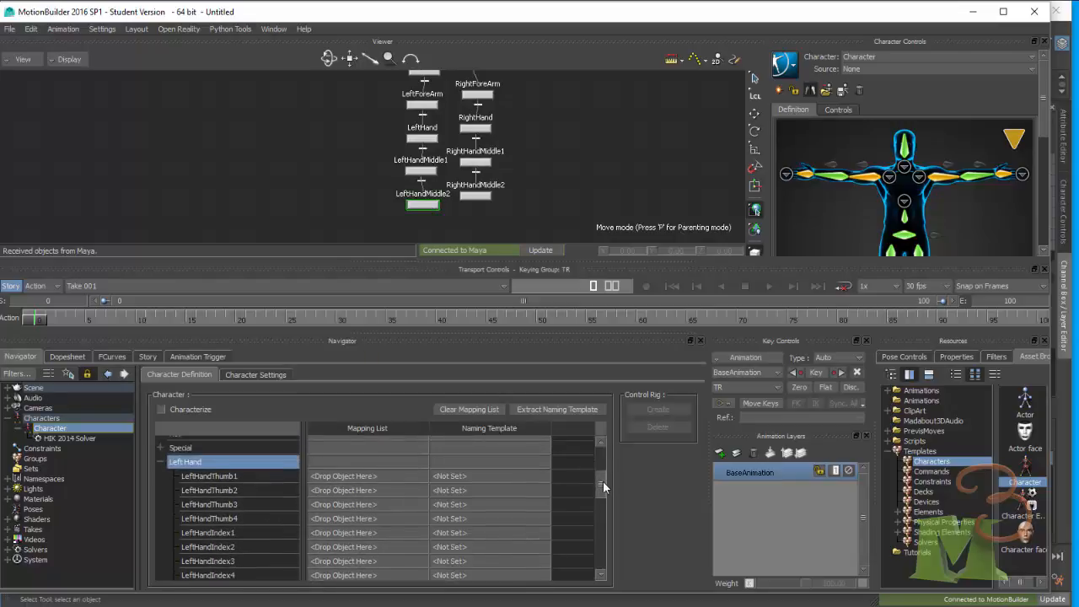
{"action": "left_click", "coordinate": [162, 466]}
- Expand the Right Hand group and map the RightHandMiddle1 and RightHandMiddle2 joints to the slots of the same names
{"action": "left_click", "coordinate": [163, 479]}
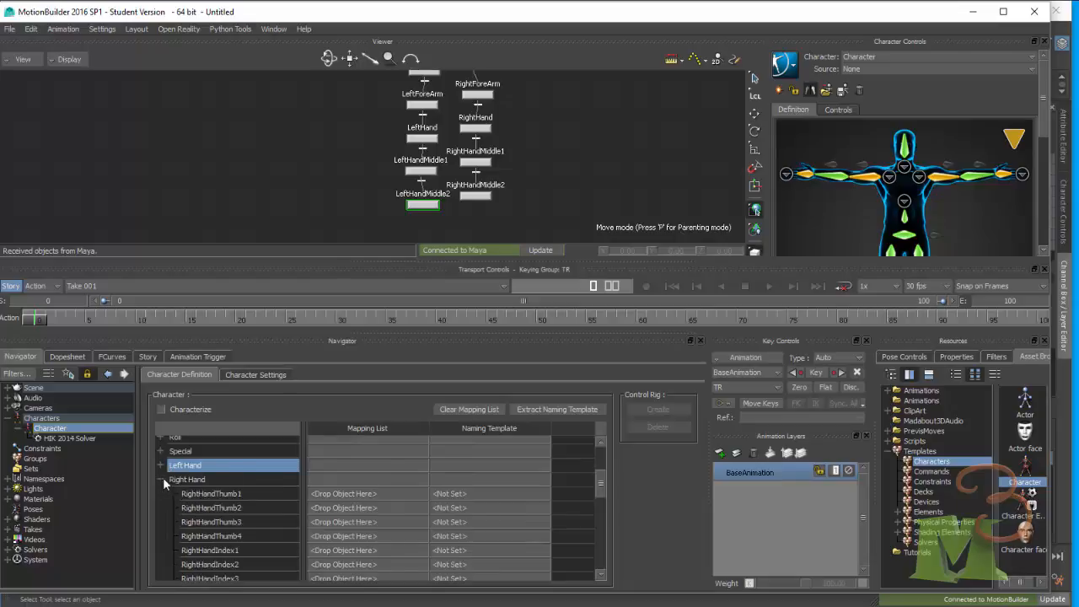
{"action": "left_click_drag", "start_coordinate": [601, 483], "coordinate": [602, 504]}
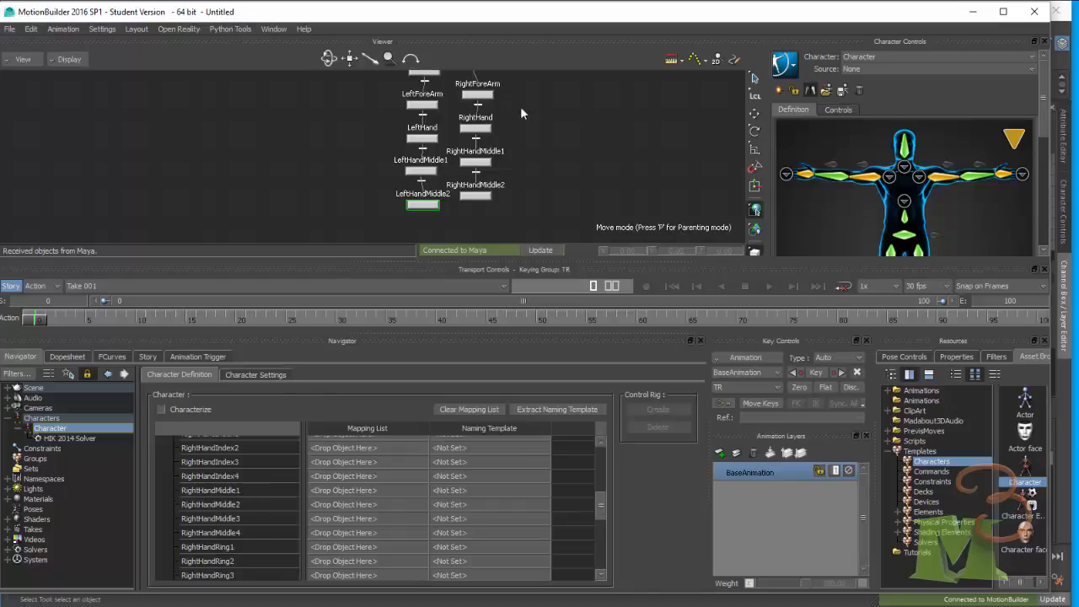
{"action": "left_click", "coordinate": [481, 166]}
{"action": "left_click_drag", "start_coordinate": [481, 167], "coordinate": [320, 431]}
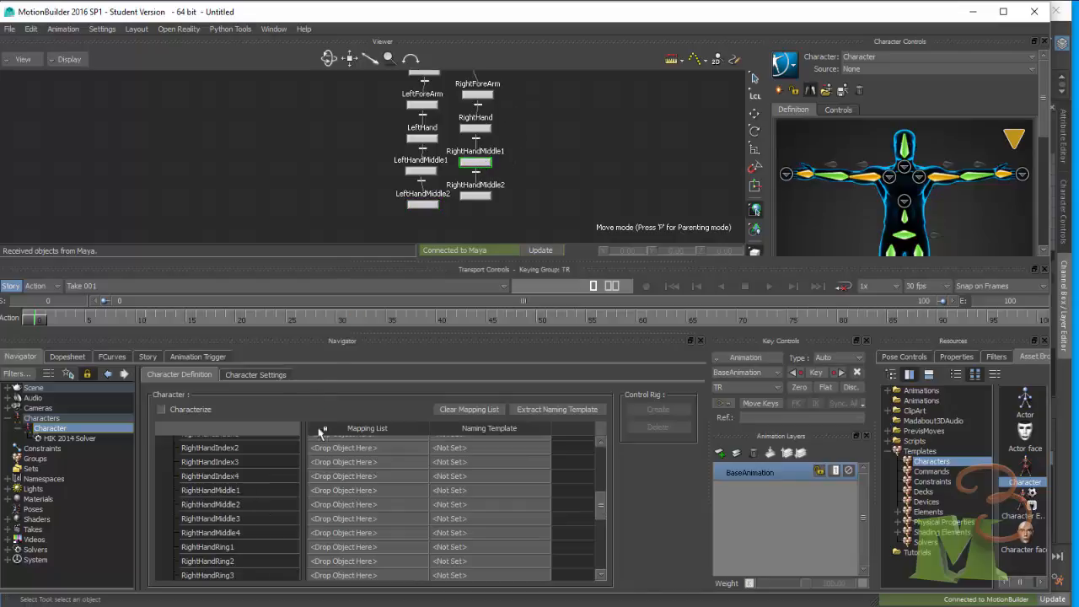
{"action": "left_click", "coordinate": [476, 195]}
{"action": "left_click_drag", "start_coordinate": [476, 195], "coordinate": [346, 506]}
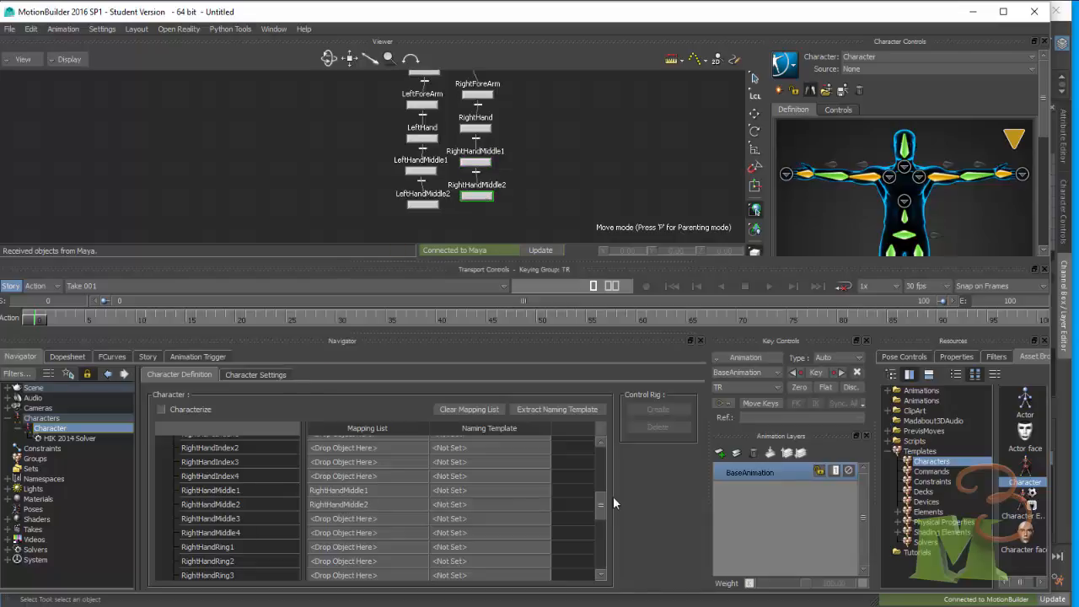
{"action": "left_click_drag", "start_coordinate": [601, 507], "coordinate": [601, 488]}
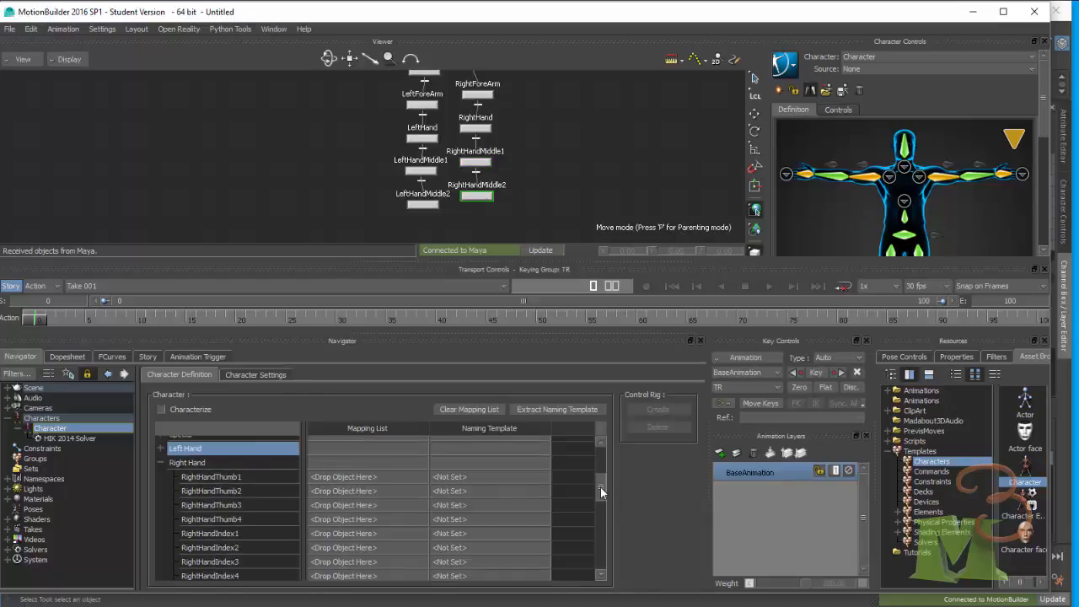
- Collapse the Right Hand group, expand the Left Foot group, and locate the LeftToeBase joint in the schematic
{"action": "left_click", "coordinate": [160, 463]}
{"action": "left_click", "coordinate": [160, 477]}
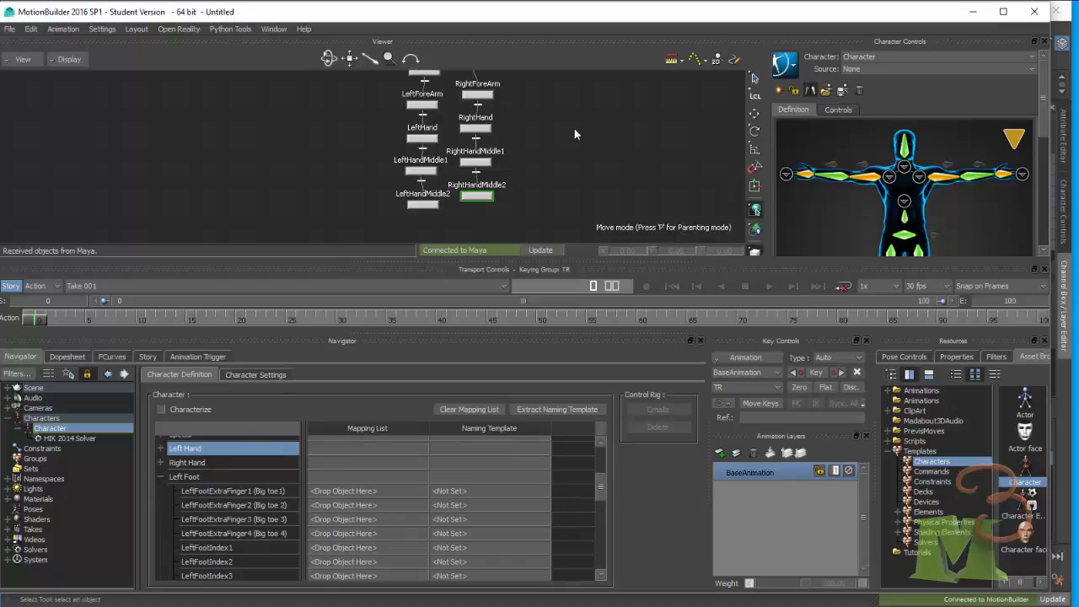
{"action": "left_click_drag", "start_coordinate": [602, 99], "coordinate": [454, 273], "text": "shift"}
{"action": "left_click_drag", "start_coordinate": [573, 180], "coordinate": [537, 206], "text": "shift"}
{"action": "left_click", "coordinate": [403, 157]}
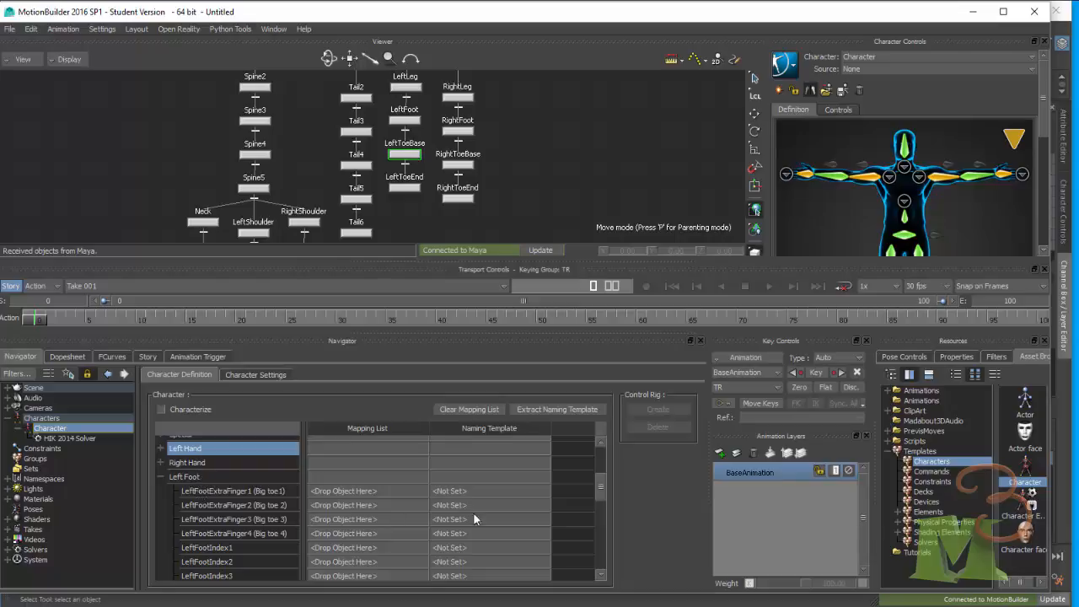
- Map the LeftToeBase and LeftToeEnd joints to the LeftFootExtraFinger1 and LeftFootExtraFinger2 slots, and collapse the Left Foot group
{"action": "left_click_drag", "start_coordinate": [601, 482], "coordinate": [601, 490]}
{"action": "left_click_drag", "start_coordinate": [602, 498], "coordinate": [602, 492]}
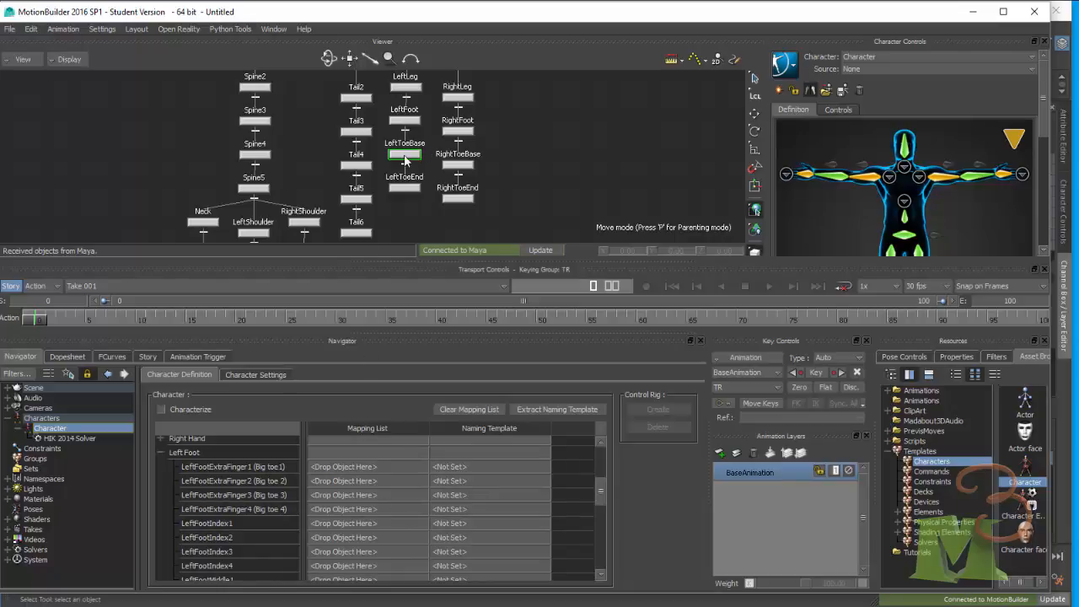
{"action": "left_click", "coordinate": [408, 189]}
{"action": "left_click_drag", "start_coordinate": [410, 158], "coordinate": [409, 158]}
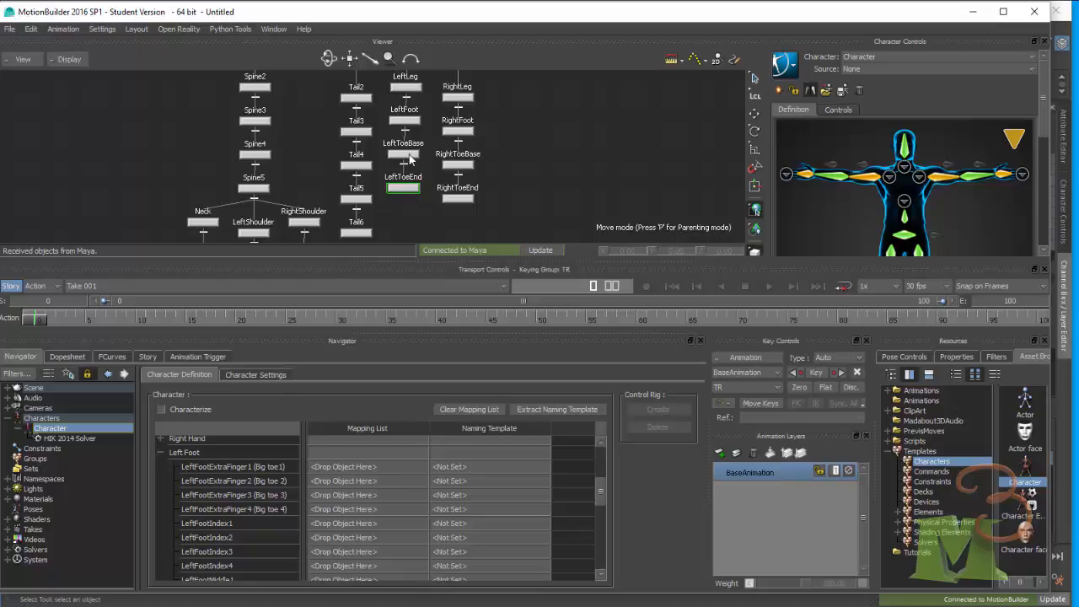
{"action": "left_click", "coordinate": [412, 157]}
{"action": "left_click_drag", "start_coordinate": [405, 159], "coordinate": [362, 482]}
{"action": "left_click", "coordinate": [414, 188]}
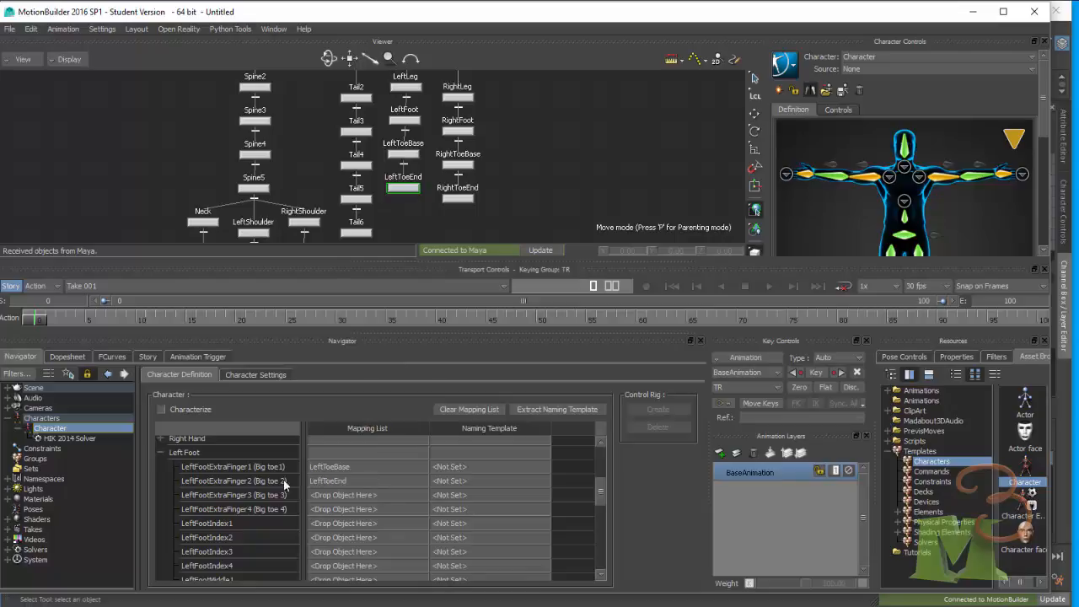
{"action": "left_click", "coordinate": [161, 453]}
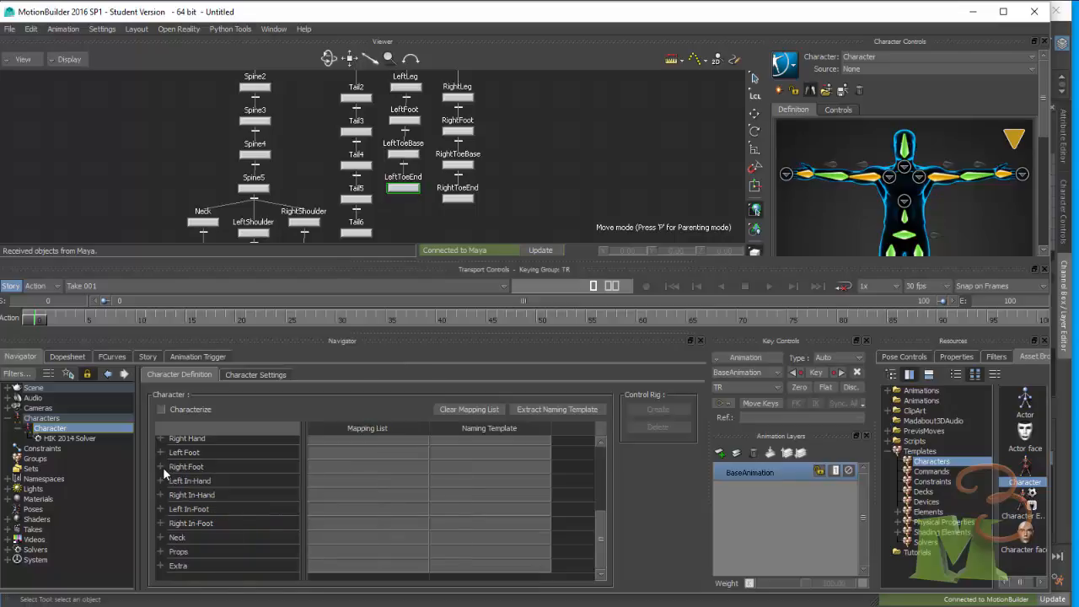
- Expand the Right Foot group and map the RightToeBase and RightToeEnd joints to the RightFootExtraFinger1 and RightFootExtraFinger2 slots
{"action": "left_click", "coordinate": [161, 466]}
{"action": "left_click", "coordinate": [243, 481]}
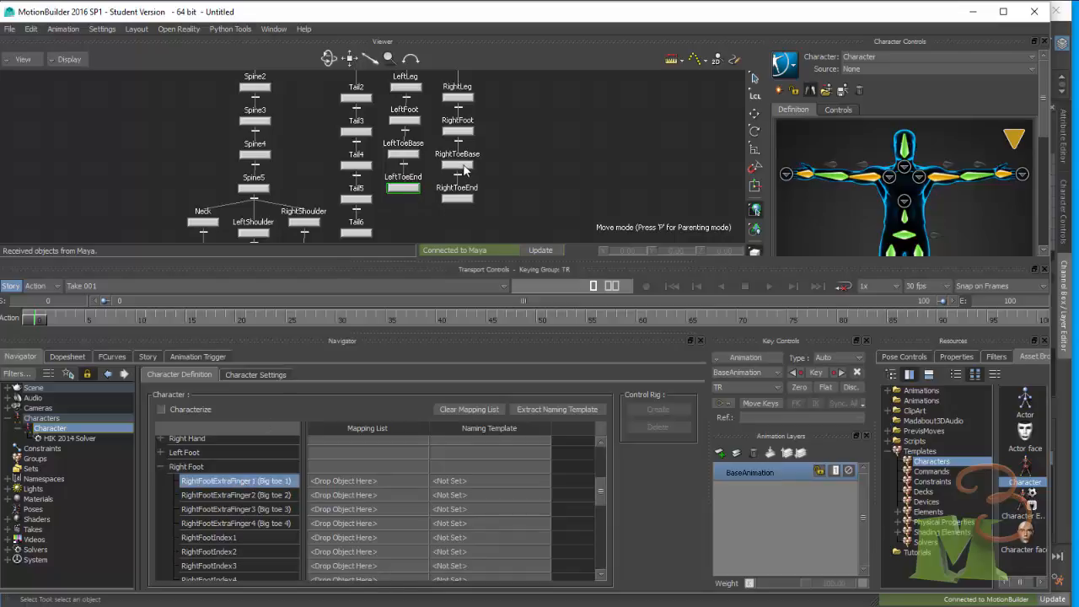
{"action": "left_click_drag", "start_coordinate": [465, 169], "coordinate": [384, 478]}
{"action": "left_click", "coordinate": [458, 199]}
{"action": "left_click", "coordinate": [159, 466]}
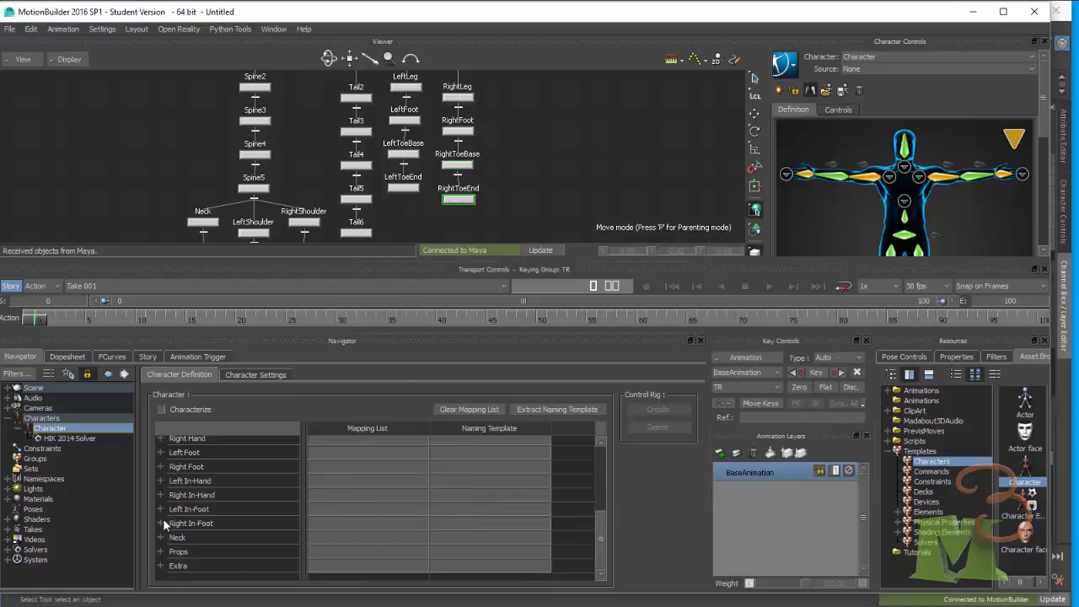
- Expand the Neck group and map the Neck joint to the slot of the same name
{"action": "left_click", "coordinate": [160, 538]}
{"action": "scroll", "coordinate": [348, 535], "scroll_direction": "down", "scroll_amount": 3}
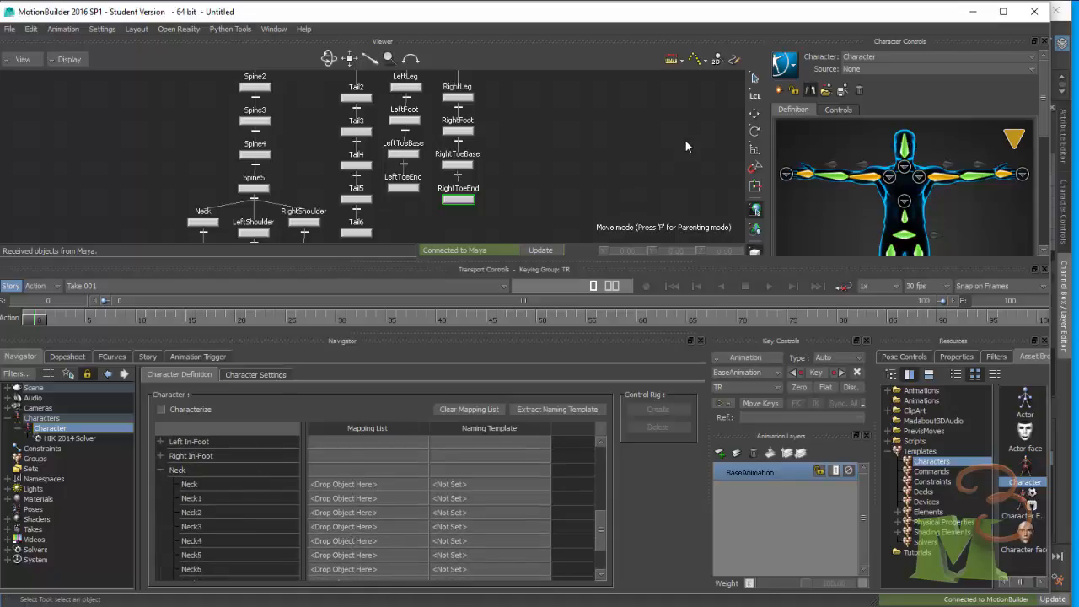
{"action": "left_click_drag", "start_coordinate": [559, 119], "coordinate": [660, 38], "text": "shift"}
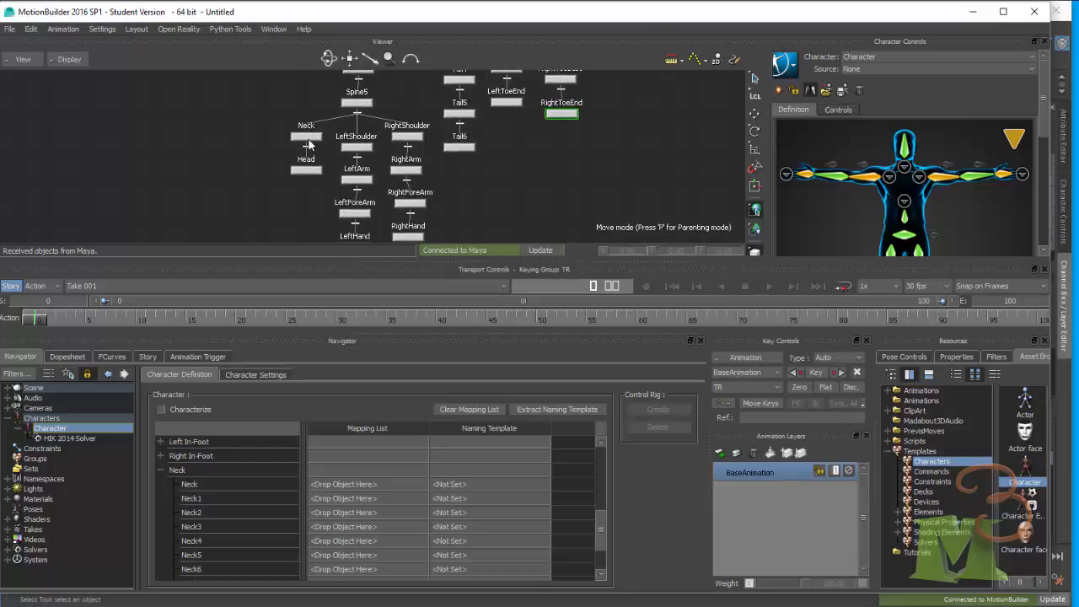
{"action": "left_click", "coordinate": [310, 138]}
{"action": "left_click_drag", "start_coordinate": [312, 143], "coordinate": [339, 489]}
{"action": "left_click", "coordinate": [161, 470]}
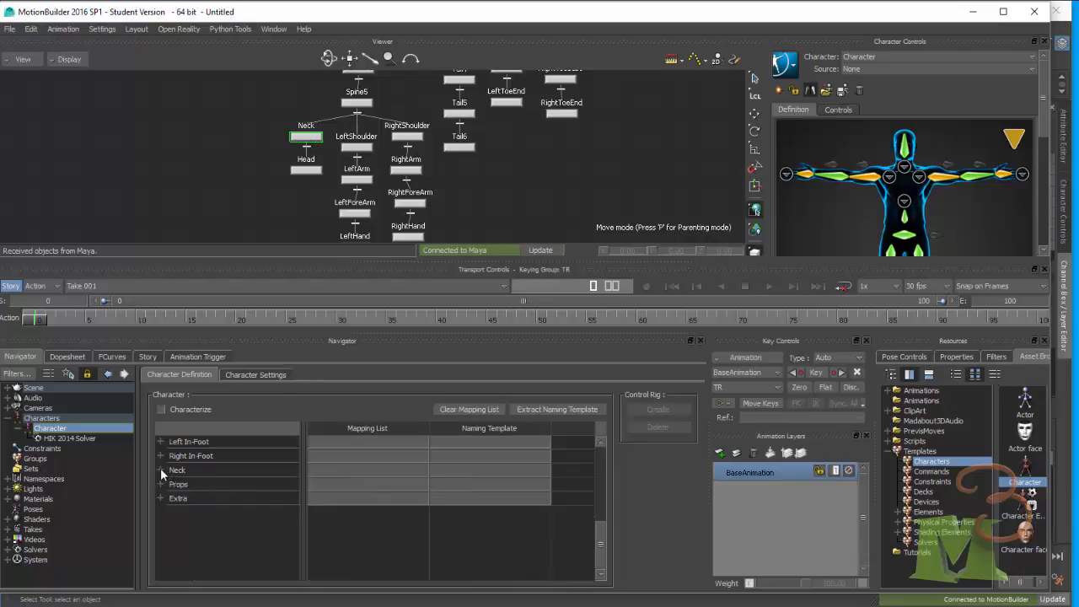
- Inspect the slots in the Props and Extra groups and leave both groups collapsed
{"action": "left_click", "coordinate": [162, 484]}
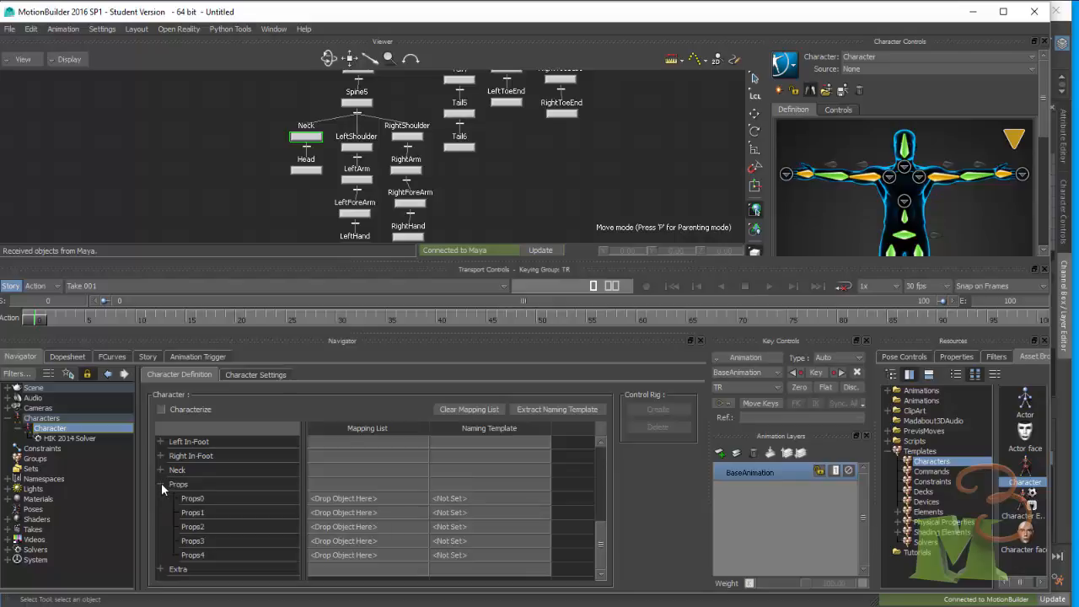
{"action": "left_click", "coordinate": [161, 484]}
{"action": "left_click", "coordinate": [159, 499]}
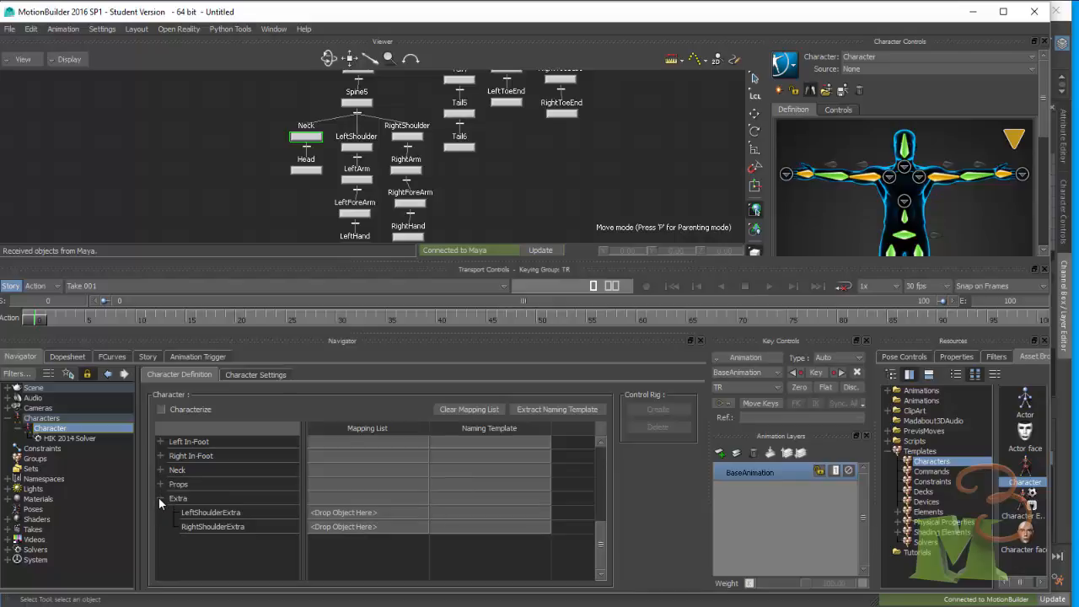
{"action": "left_click", "coordinate": [159, 499]}
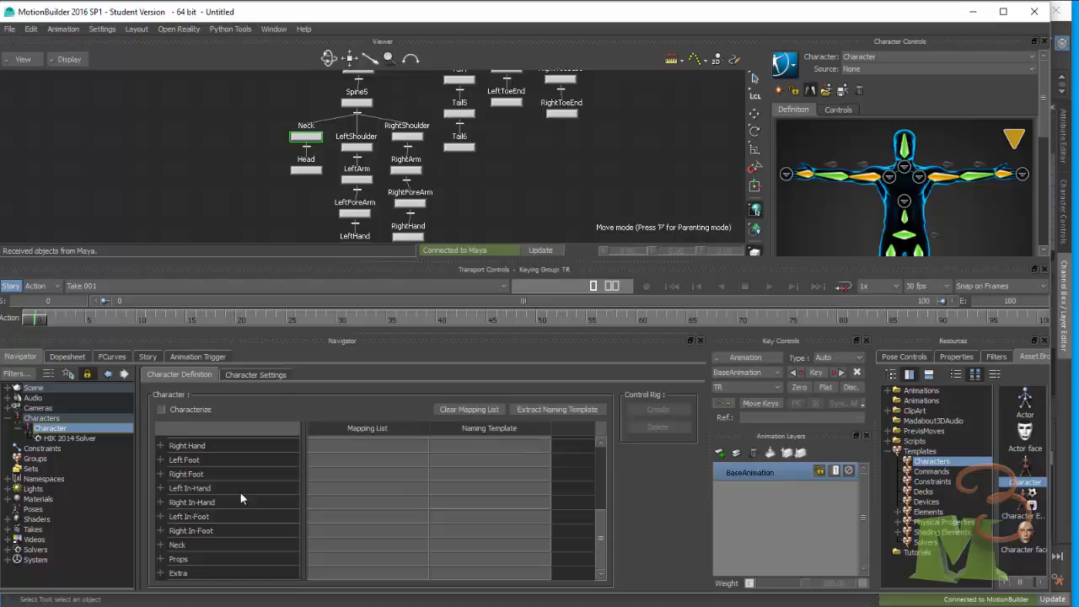
- Characterize the wolf as a quadruped and enlarge the viewer area
{"action": "left_click", "coordinate": [161, 409]}
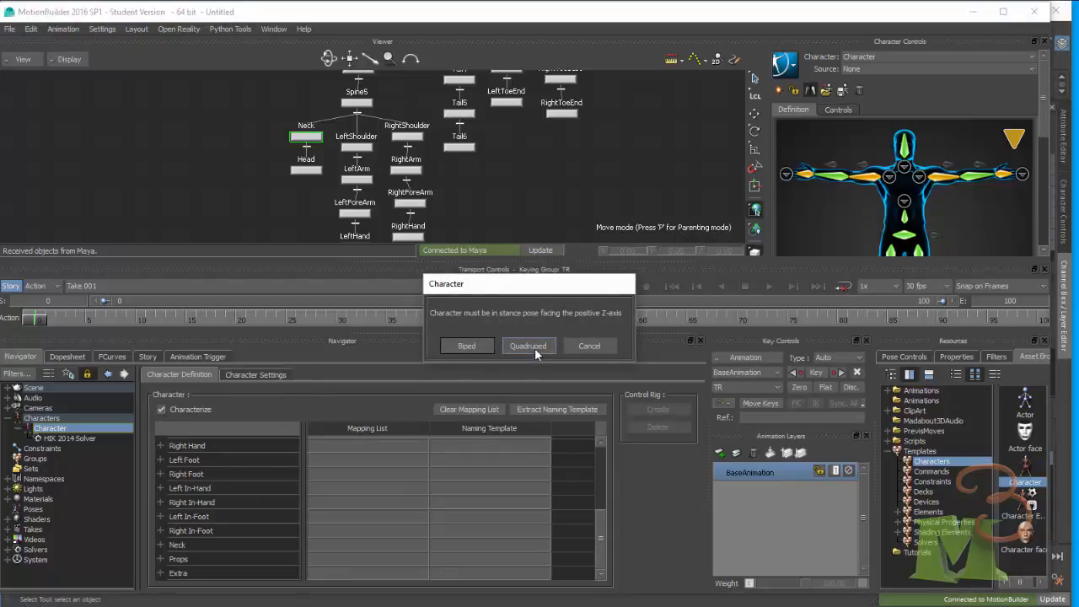
{"action": "left_click", "coordinate": [536, 344]}
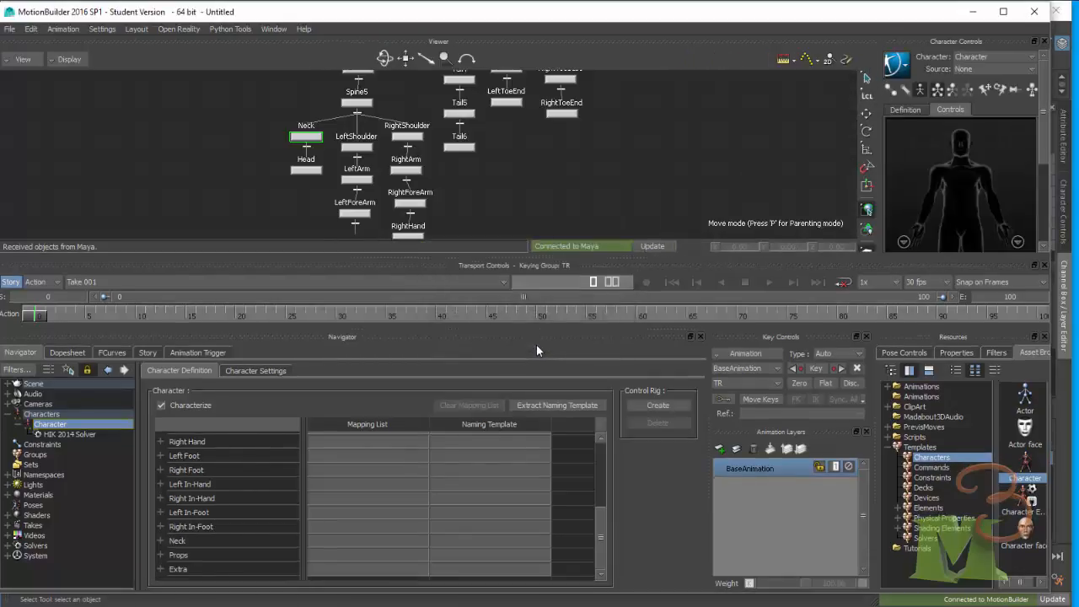
{"action": "left_click_drag", "start_coordinate": [531, 258], "coordinate": [531, 321]}
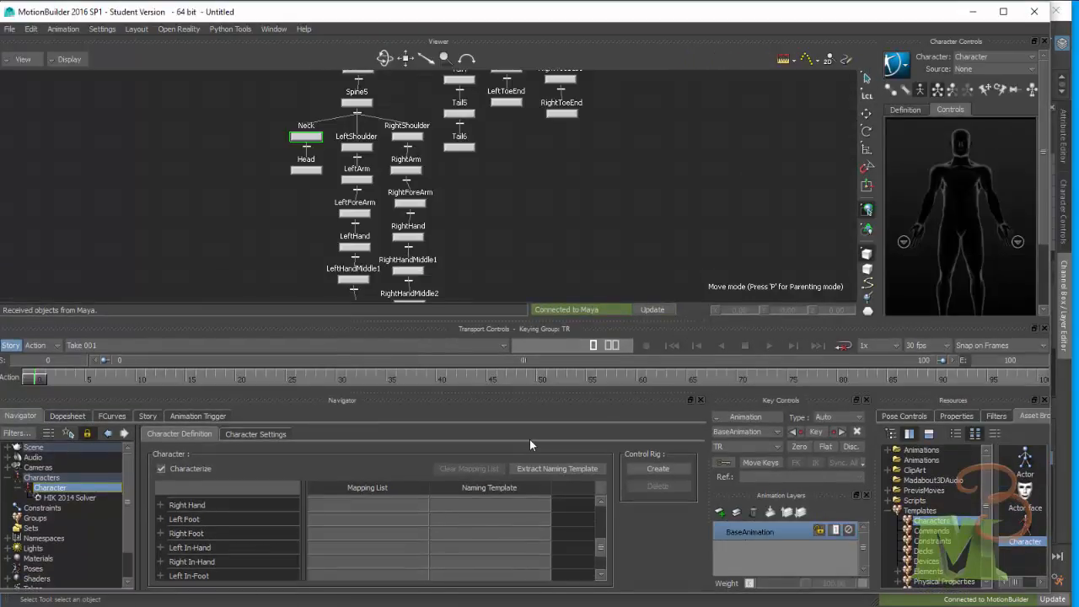
- Switch the viewer from the schematic to Producer Perspective and show the wolf from its other side
{"action": "left_click", "coordinate": [14, 60]}
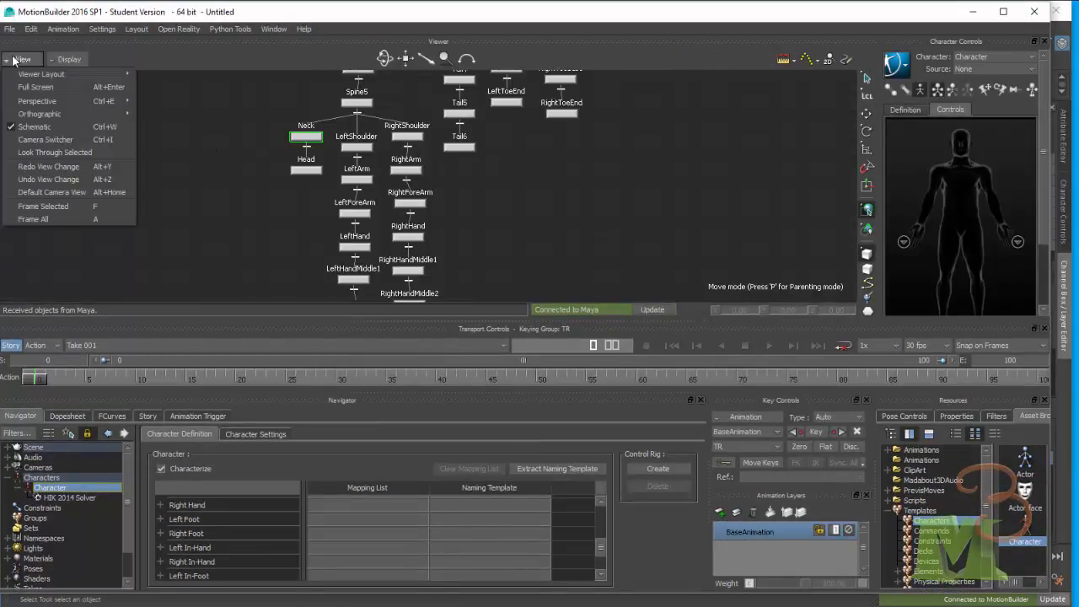
{"action": "mouse_move", "coordinate": [42, 100]}
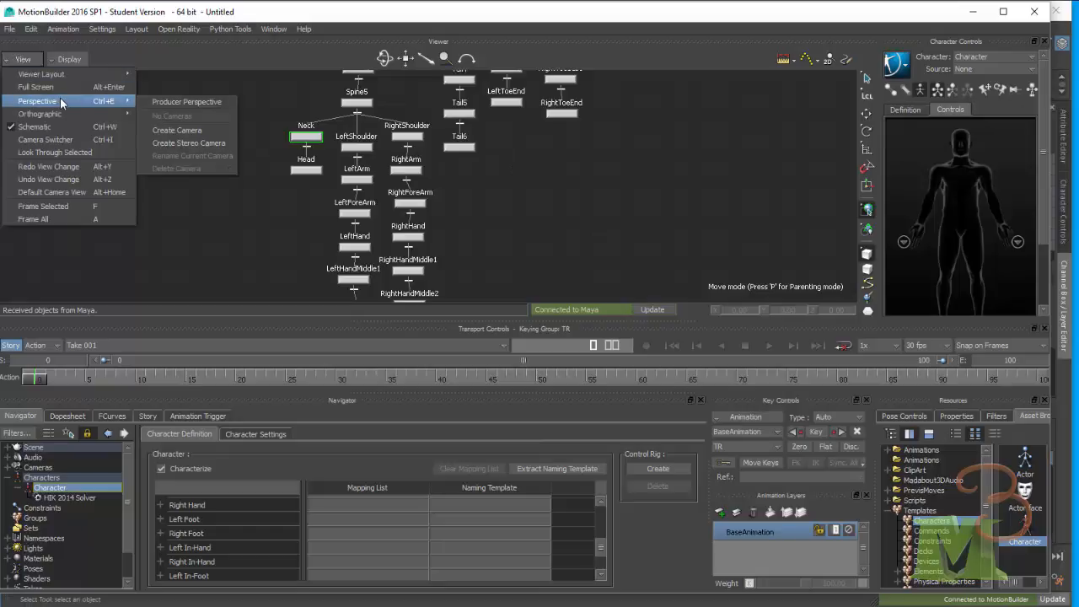
{"action": "left_click", "coordinate": [170, 104]}
{"action": "scroll", "coordinate": [504, 178], "scroll_direction": "down", "scroll_amount": 5}
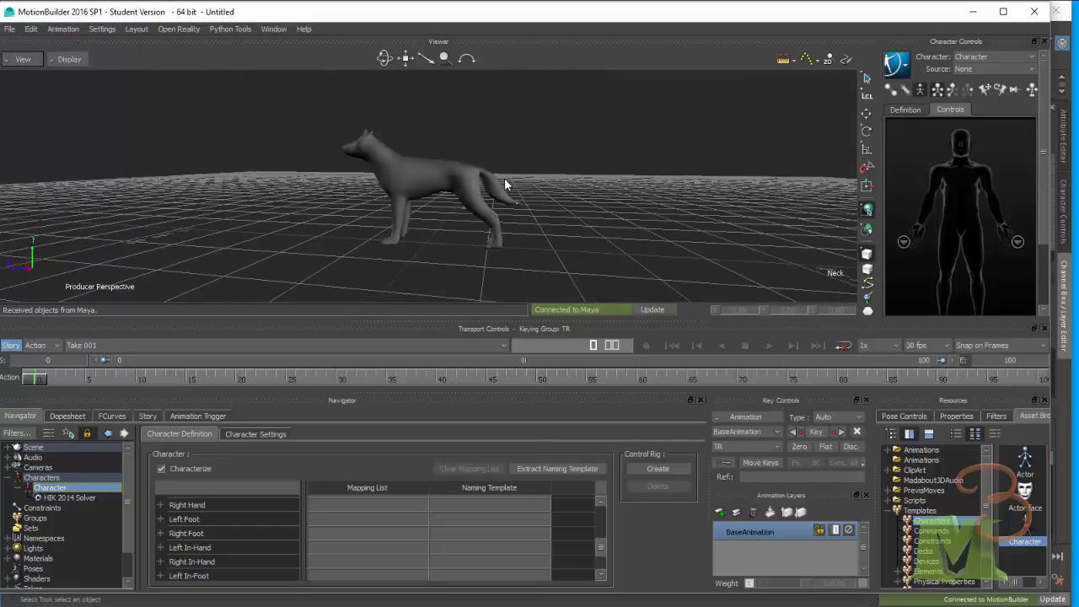
{"action": "left_click_drag", "start_coordinate": [587, 213], "coordinate": [438, 199], "text": "ctrl+shift"}
- Set the character's source to Control Rig and create an FK/IK rig
{"action": "left_click", "coordinate": [942, 174]}
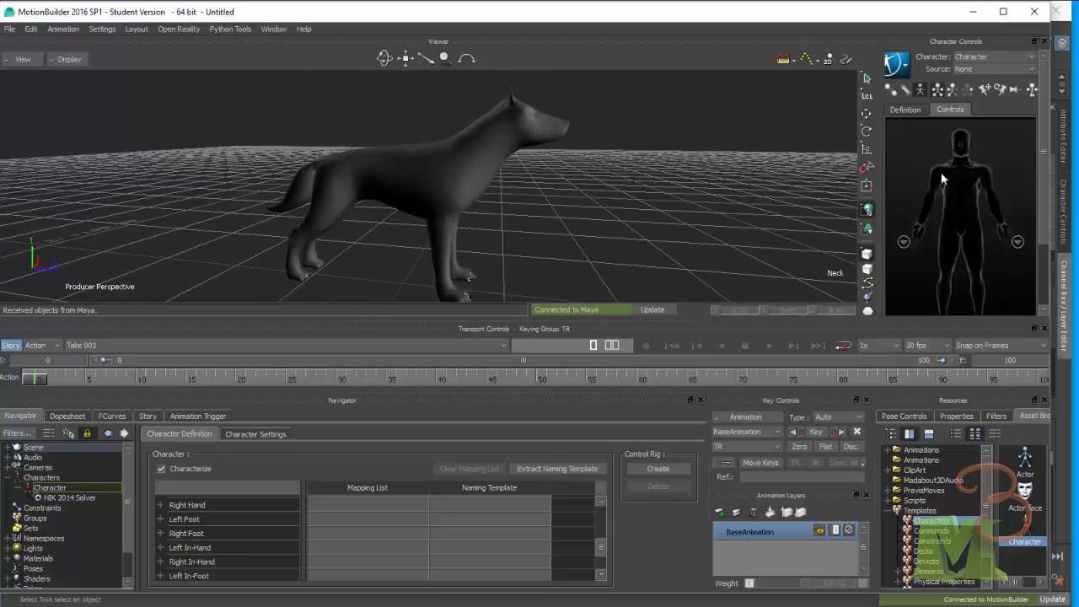
{"action": "left_click", "coordinate": [977, 68]}
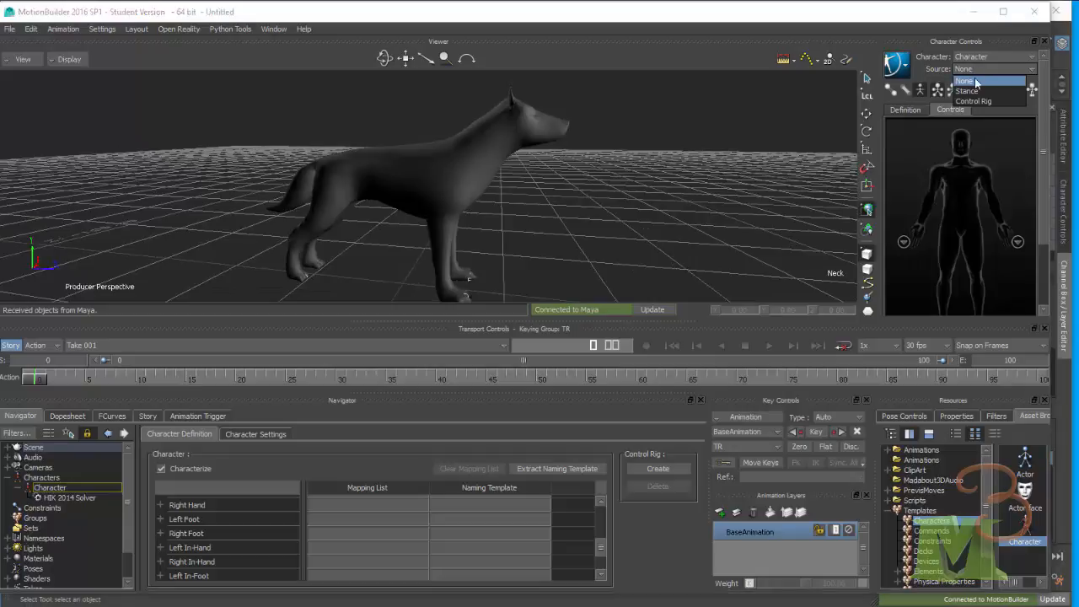
{"action": "left_click", "coordinate": [974, 101]}
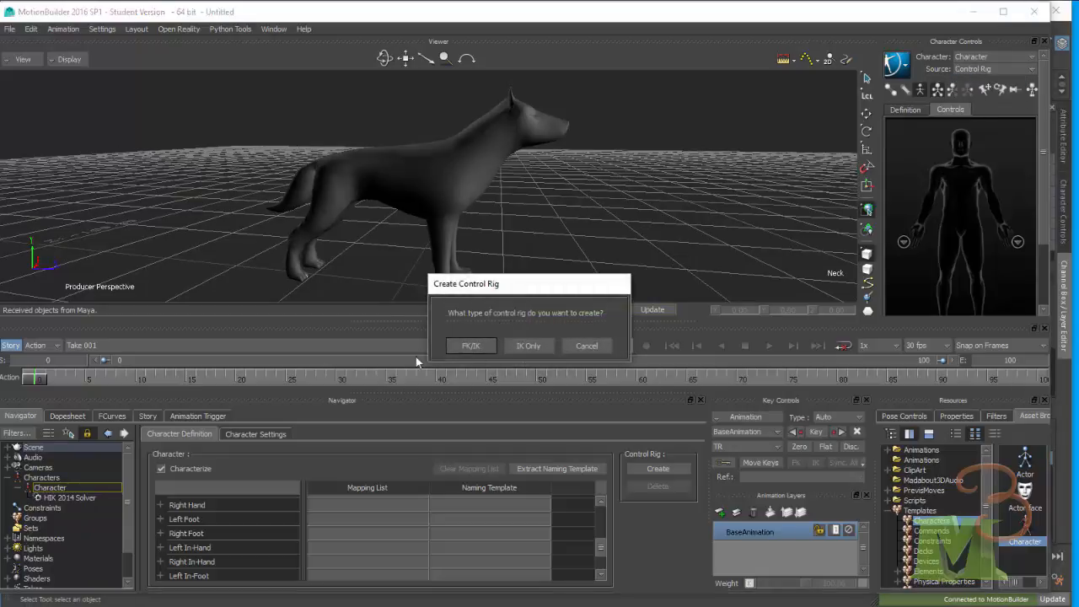
{"action": "left_click", "coordinate": [475, 346]}
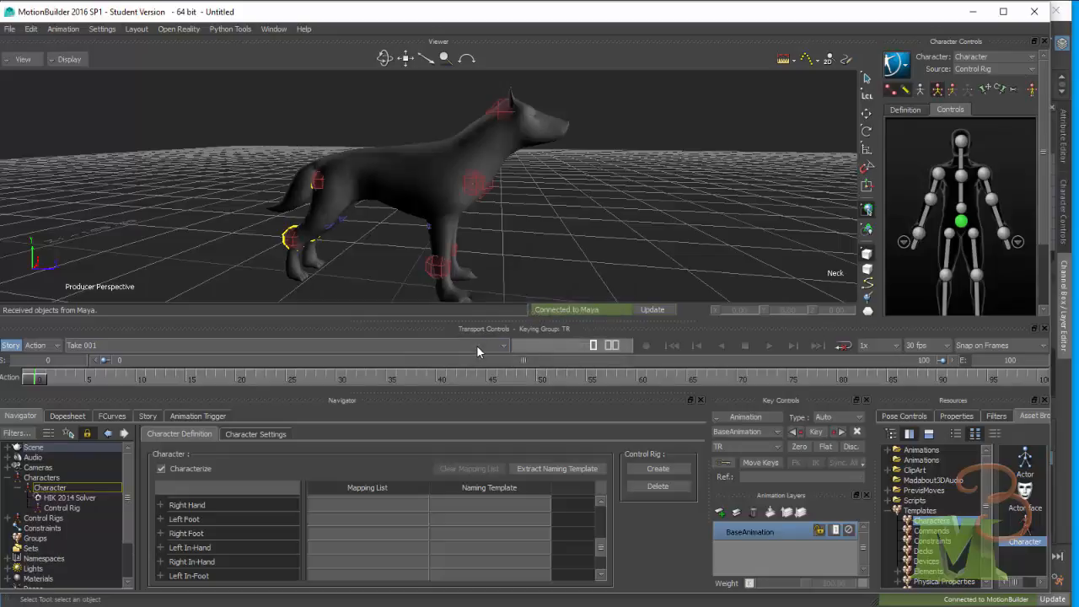
- Test the rig by moving the right wrist effector up and forward, and undo the move
{"action": "left_click", "coordinate": [918, 234]}
{"action": "key", "text": "t"}
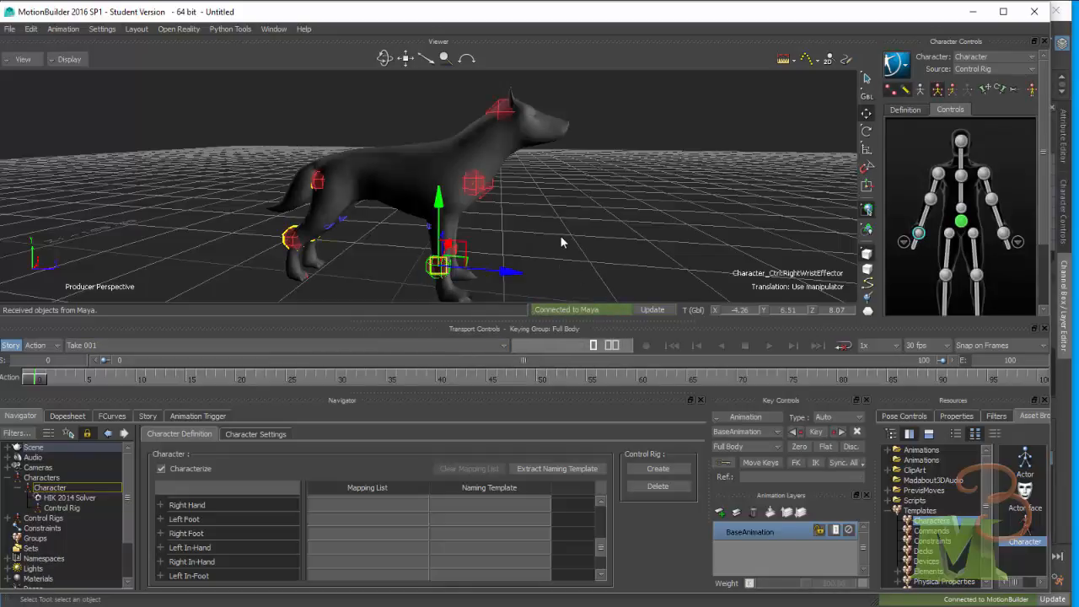
{"action": "mouse_move", "coordinate": [561, 241]}
{"action": "left_mouse_down", "text": "ctrl+shift"}
{"action": "mouse_move", "coordinate": [543, 233]}
{"action": "mouse_move", "coordinate": [581, 230]}
{"action": "mouse_move", "coordinate": [562, 226]}
{"action": "left_mouse_up", "text": "ctrl+shift"}
{"action": "mouse_move", "coordinate": [479, 216]}
{"action": "left_mouse_down"}
{"action": "mouse_move", "coordinate": [521, 185]}
{"action": "mouse_move", "coordinate": [472, 212]}
{"action": "mouse_move", "coordinate": [420, 187]}
{"action": "mouse_move", "coordinate": [456, 255]}
{"action": "mouse_move", "coordinate": [452, 296]}
{"action": "mouse_move", "coordinate": [464, 222]}
{"action": "mouse_move", "coordinate": [500, 208]}
{"action": "mouse_move", "coordinate": [497, 246]}
{"action": "mouse_move", "coordinate": [489, 212]}
{"action": "left_mouse_up"}
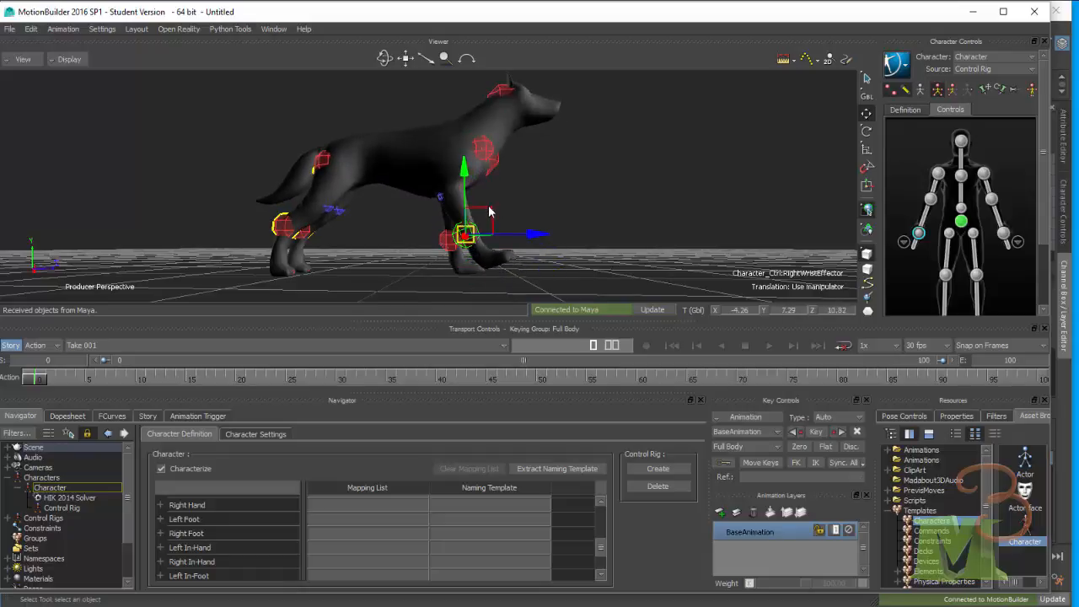
{"action": "key", "text": "ctrl+z"}
- Move the LeftHand_PinkyTip object near the left front paw to about X 6.16, Y 3.48, Z 8.06
{"action": "left_click_drag", "start_coordinate": [528, 267], "coordinate": [371, 229], "text": "ctrl+shift"}
{"action": "scroll", "coordinate": [470, 225], "scroll_direction": "up", "scroll_amount": 3}
{"action": "scroll", "coordinate": [387, 204], "scroll_direction": "up", "scroll_amount": 3}
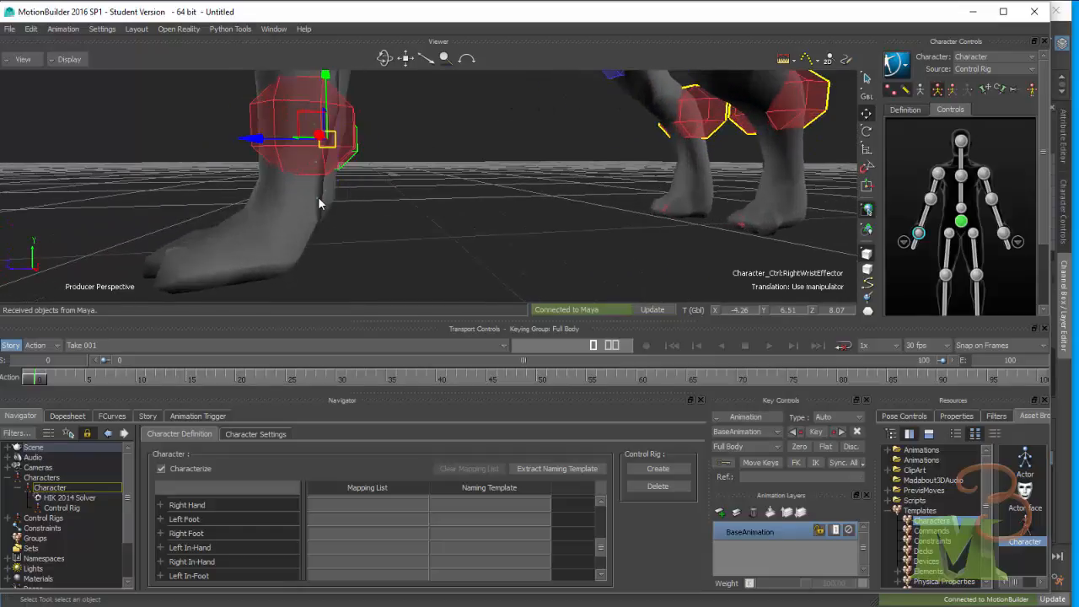
{"action": "left_click", "coordinate": [318, 197]}
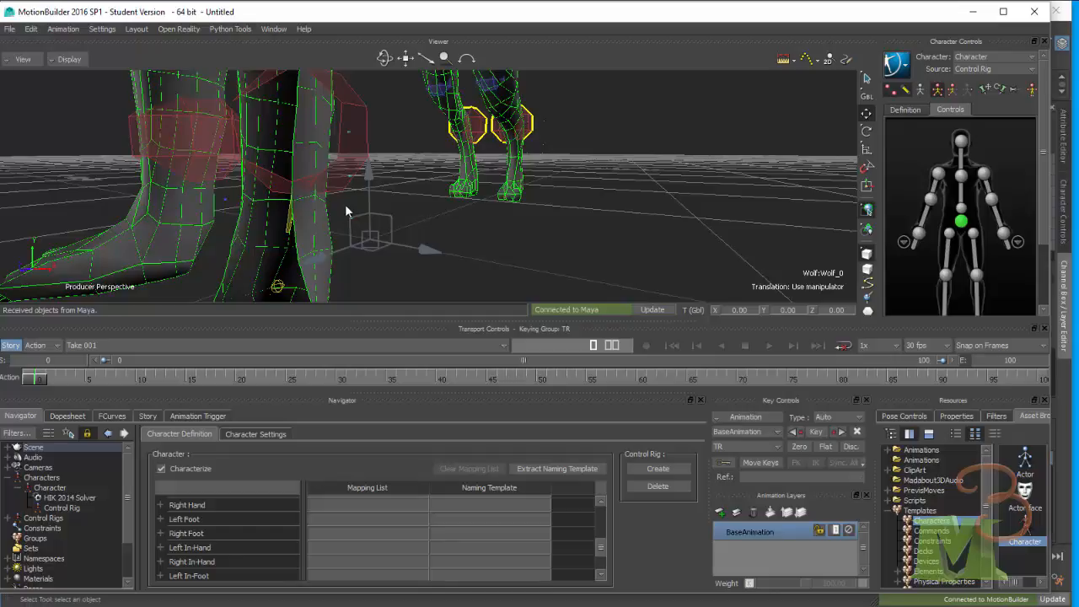
{"action": "left_click", "coordinate": [358, 228]}
{"action": "left_click_drag", "start_coordinate": [360, 246], "coordinate": [328, 229], "text": "ctrl+shift"}
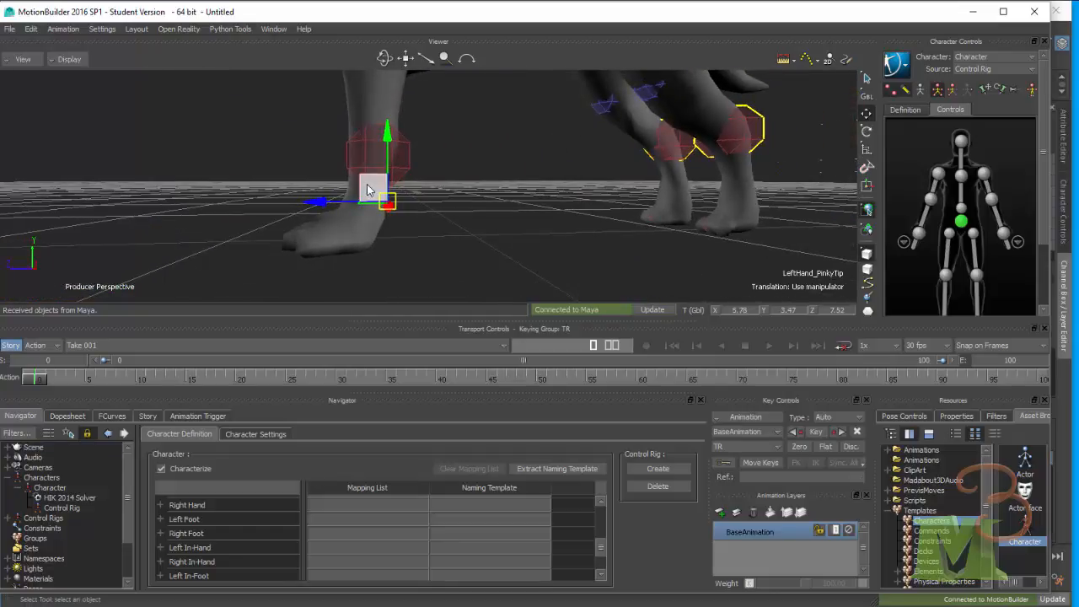
{"action": "left_click_drag", "start_coordinate": [367, 185], "coordinate": [276, 184]}
{"action": "left_click_drag", "start_coordinate": [407, 192], "coordinate": [447, 235], "text": "ctrl+shift"}
{"action": "left_click_drag", "start_coordinate": [446, 236], "coordinate": [553, 179], "text": "ctrl+shift"}
{"action": "left_click_drag", "start_coordinate": [488, 211], "coordinate": [374, 205]}
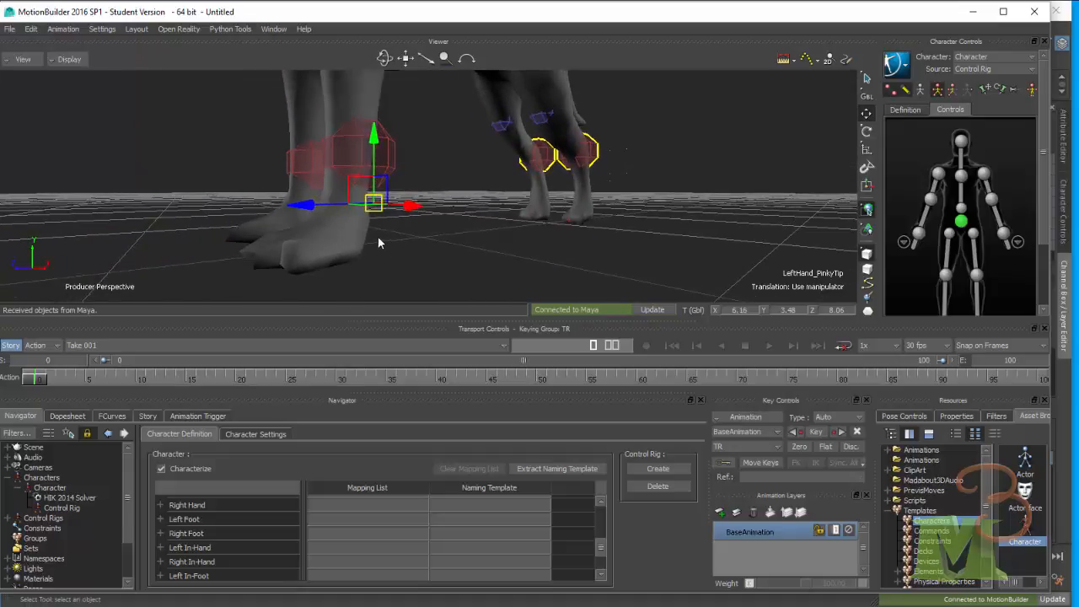
{"action": "left_click_drag", "start_coordinate": [295, 257], "coordinate": [418, 217], "text": "ctrl+shift"}
{"action": "scroll", "coordinate": [414, 217], "scroll_direction": "up", "scroll_amount": 3}
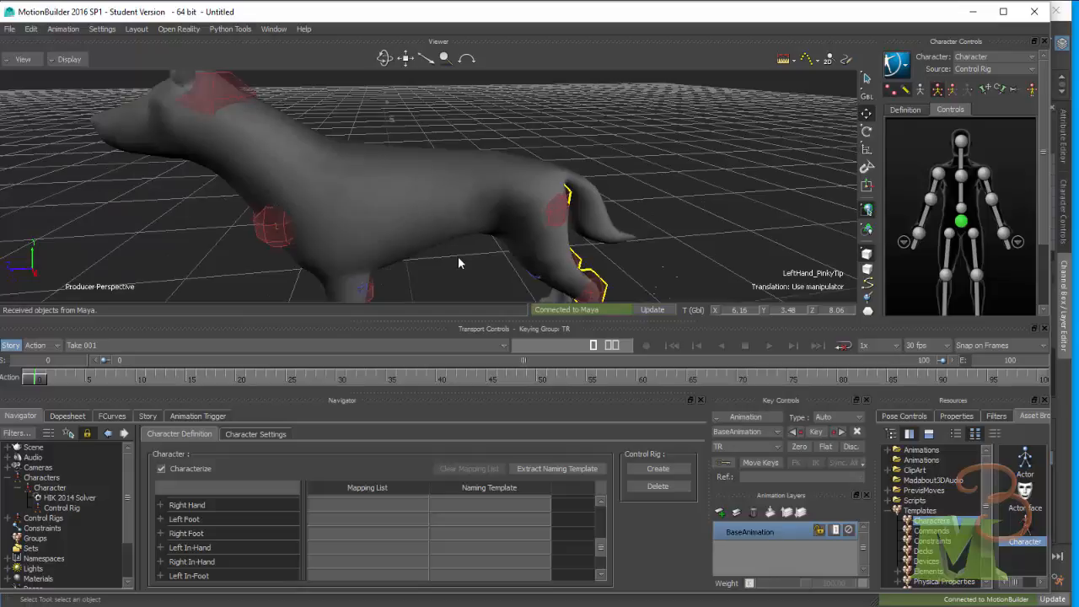
{"action": "scroll", "coordinate": [613, 244], "scroll_direction": "down", "scroll_amount": 3}
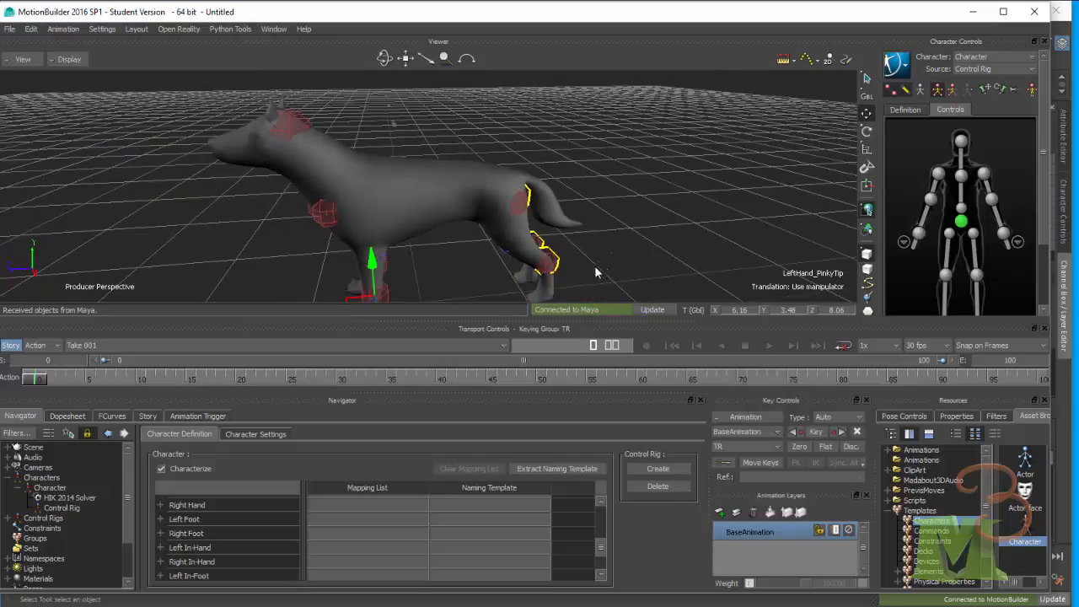